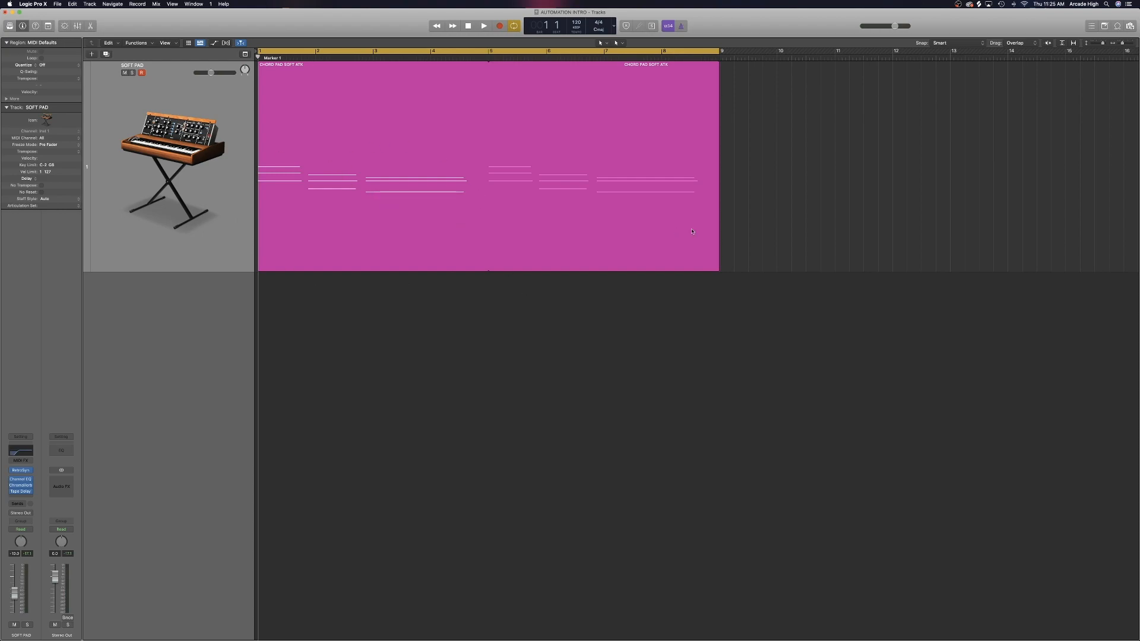
- Play back the Soft Pad region to hear it without automation, and return the playhead to the start
key(space)
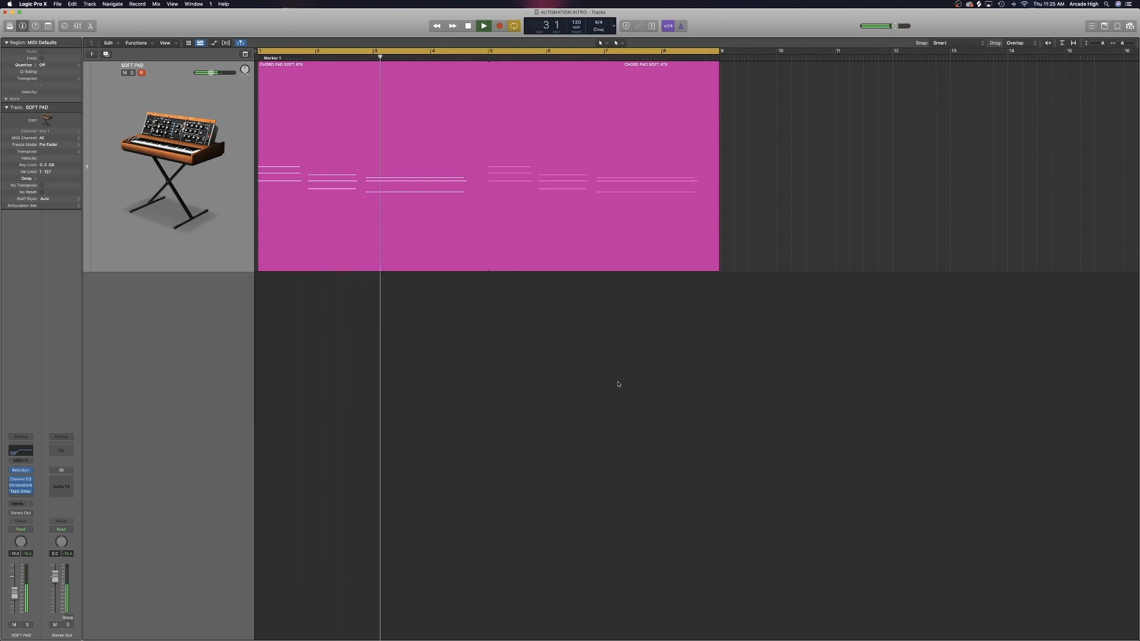
key(space)
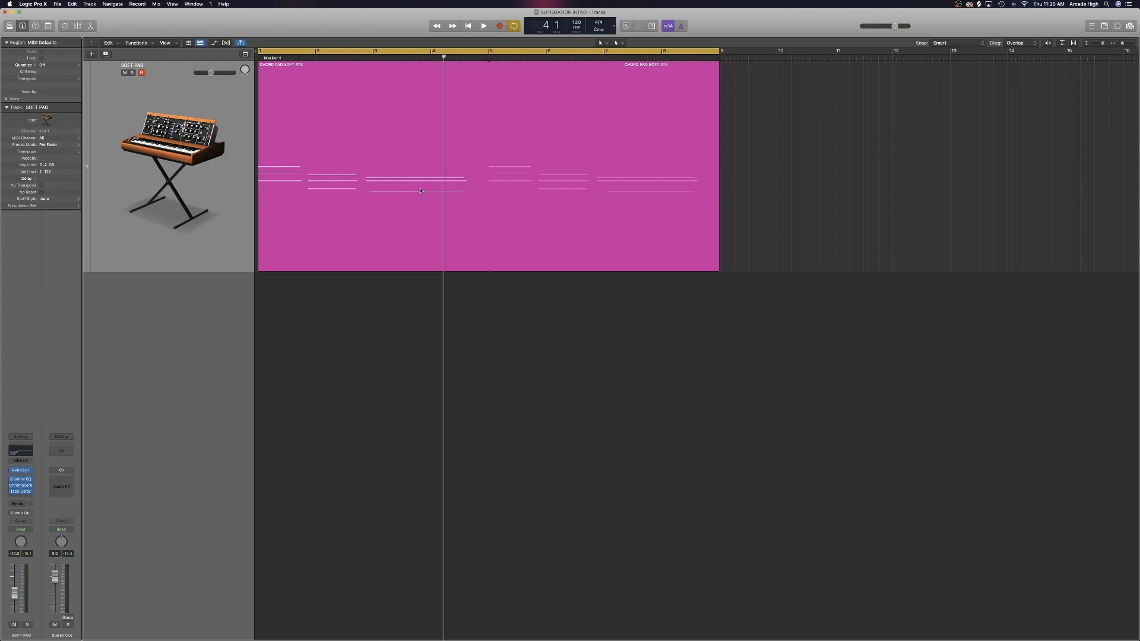
key(Return)
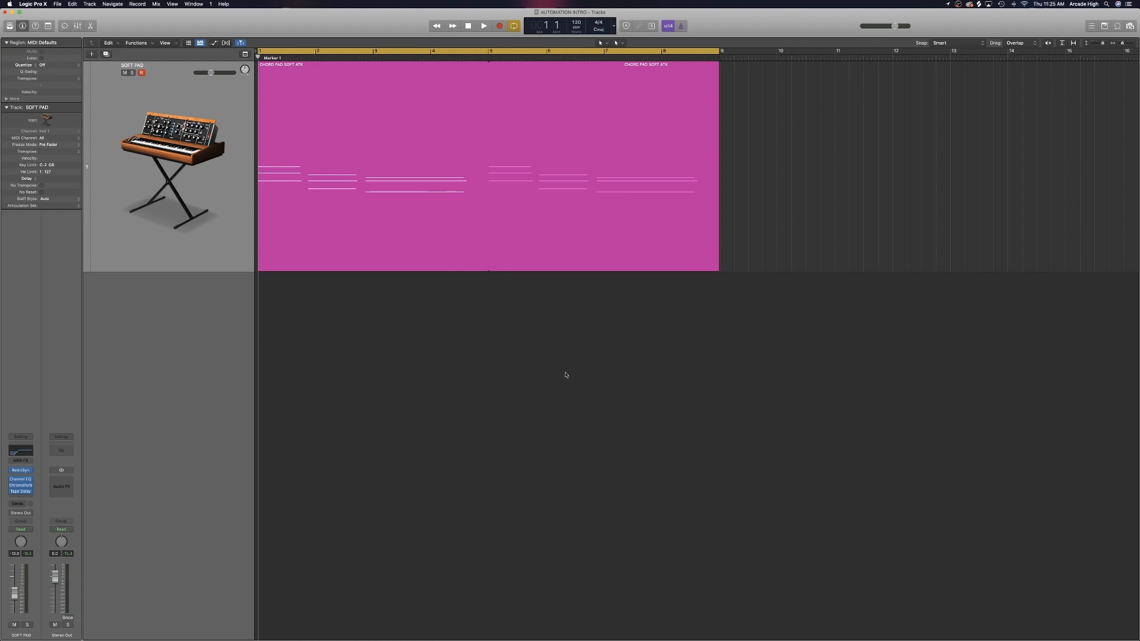
- Show track automation and create the starting volume point at -10.0 dB on the Soft Pad track
key(a)
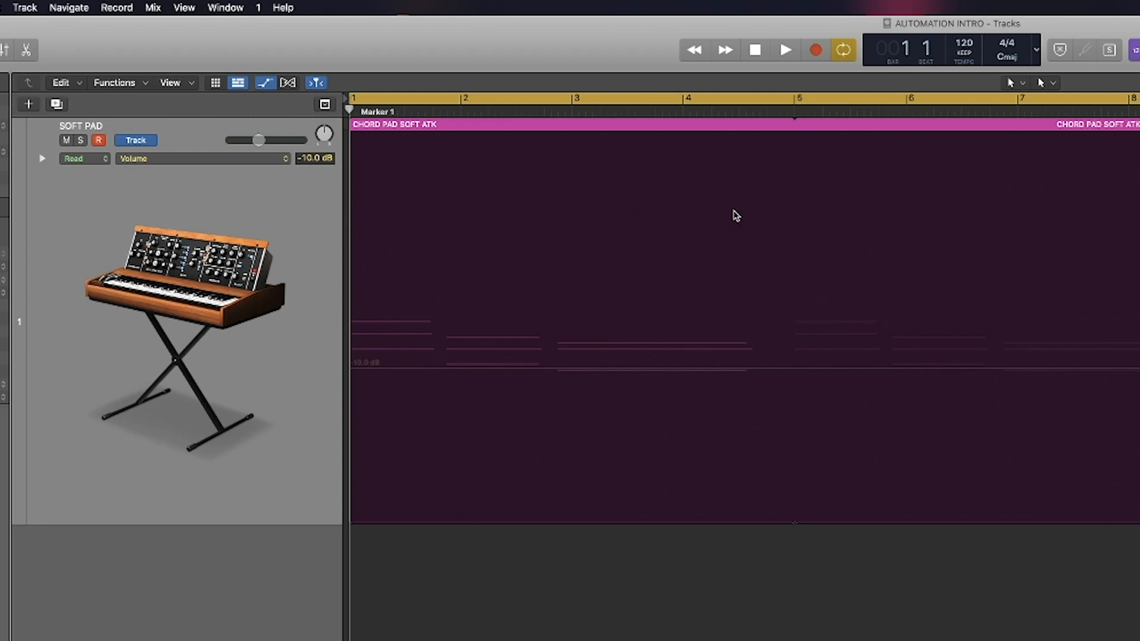
click(734, 212)
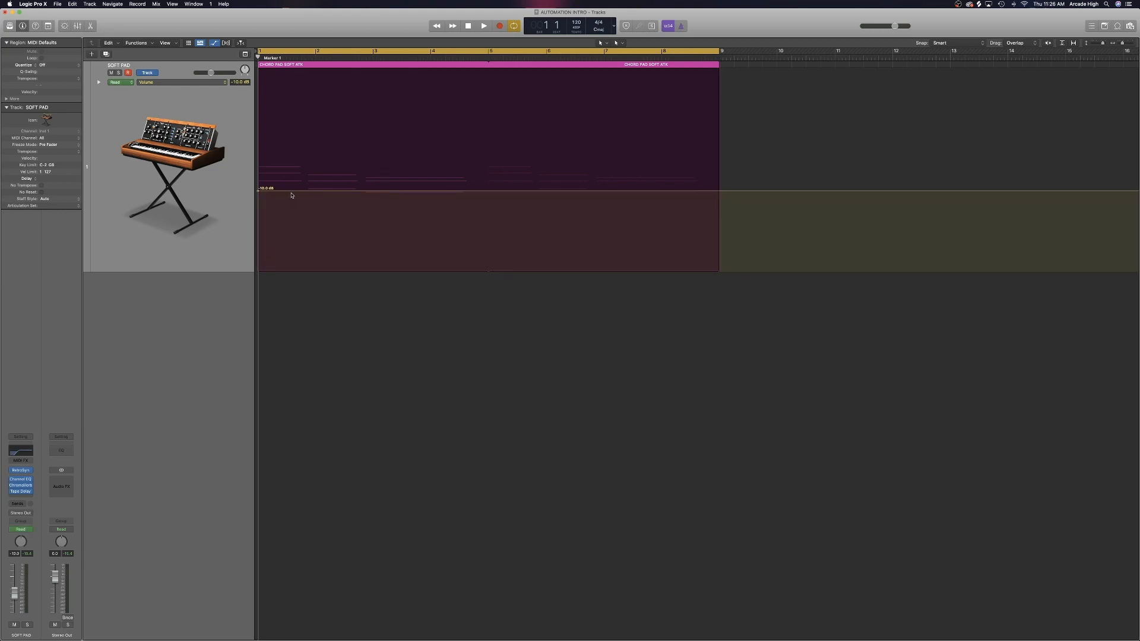
- Add volume points between bars 2 and 6, dipping to about -21.8 dB near bar 4 and rising to about -7 dB near bar 6
click(363, 191)
click(385, 191)
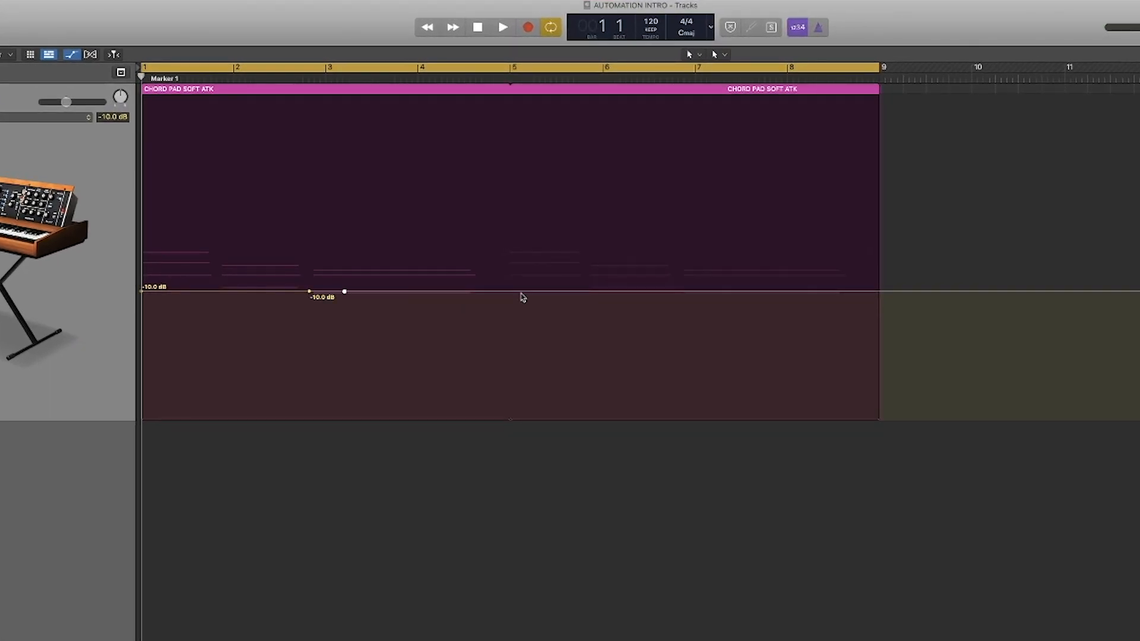
click(521, 291)
click(585, 292)
click(634, 292)
drag(345, 292, 401, 354)
drag(606, 297, 611, 270)
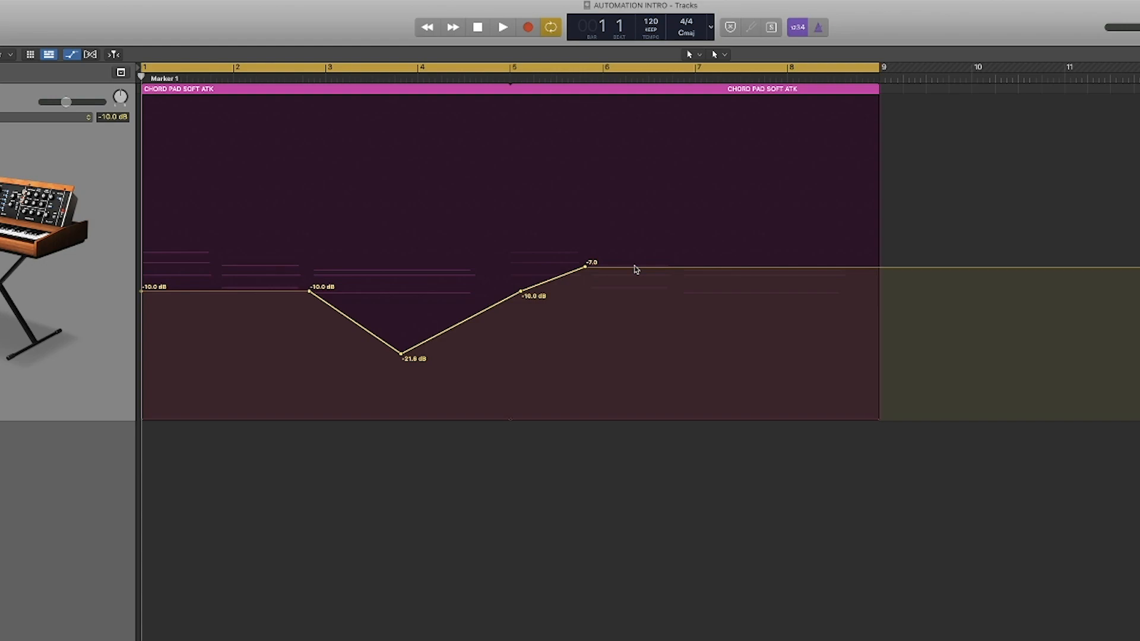
- Delete the added volume points, keeping only the starting -10.0 dB level
click(585, 266)
drag(571, 269, 382, 312)
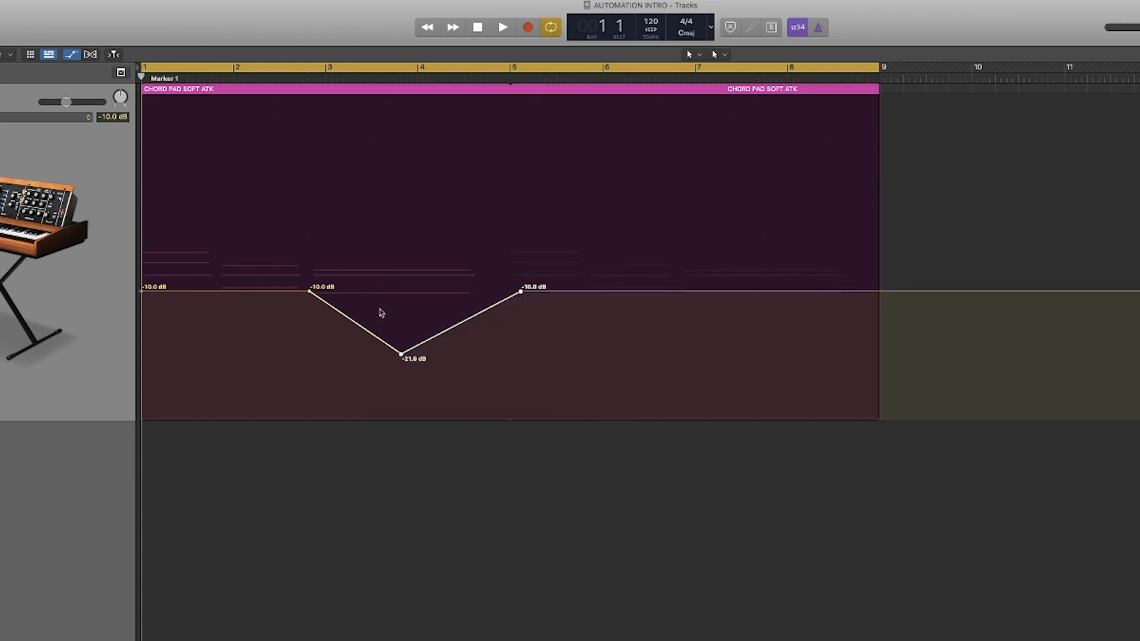
key(Delete)
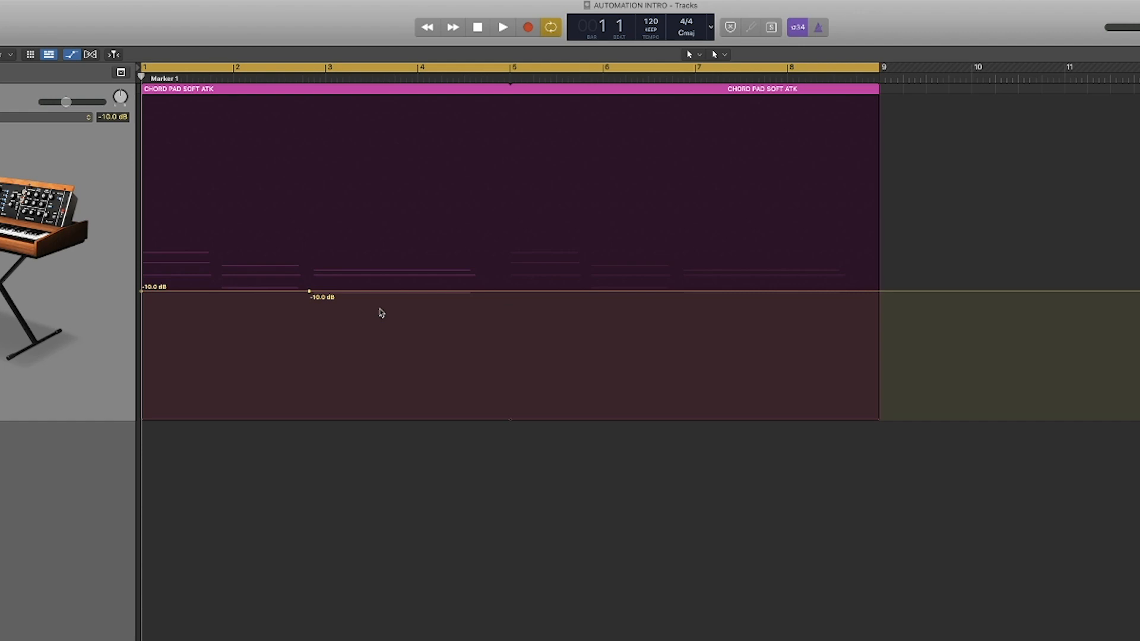
click(310, 292)
- Add two volume points just before bar 5, lower the level from there to about -24.8 dB, and play back the drop
click(487, 291)
click(502, 292)
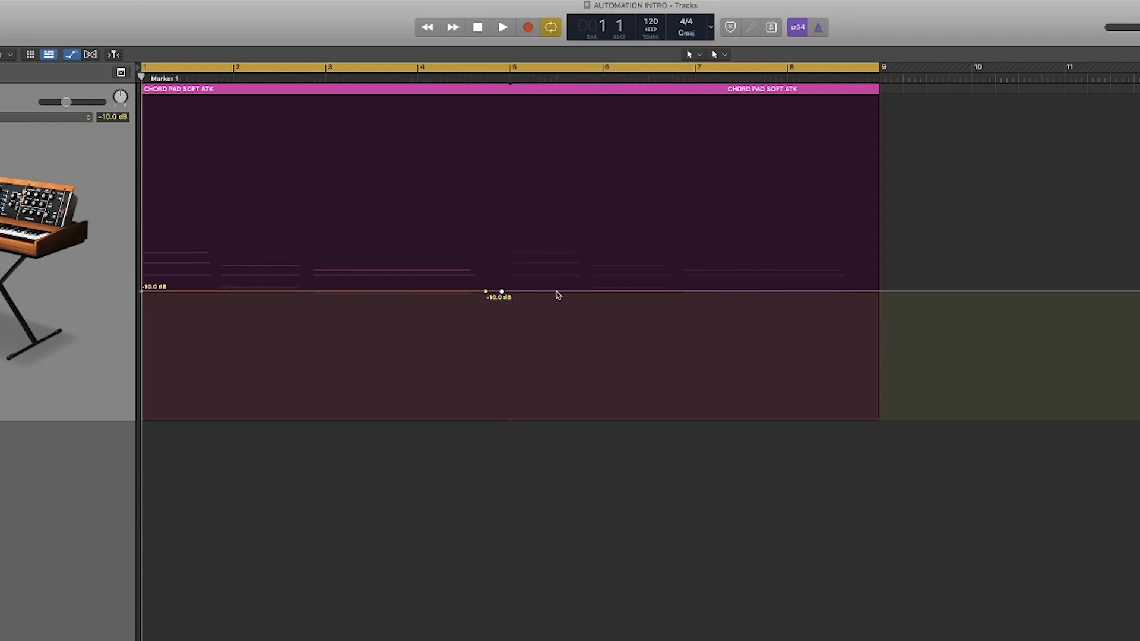
drag(557, 295, 560, 368)
key(space)
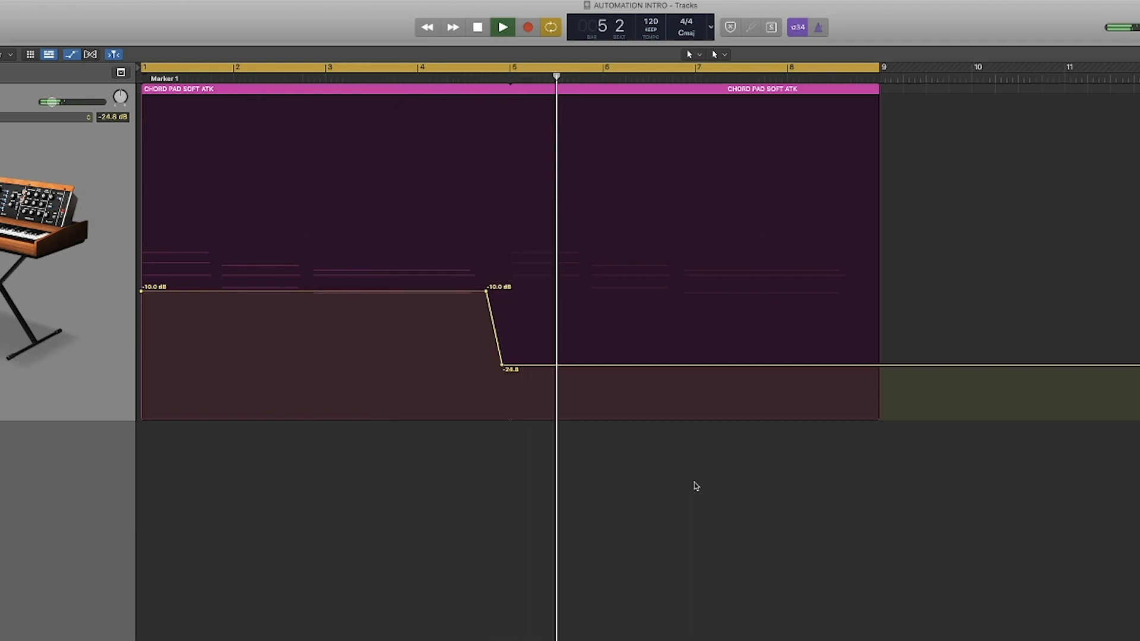
key(space)
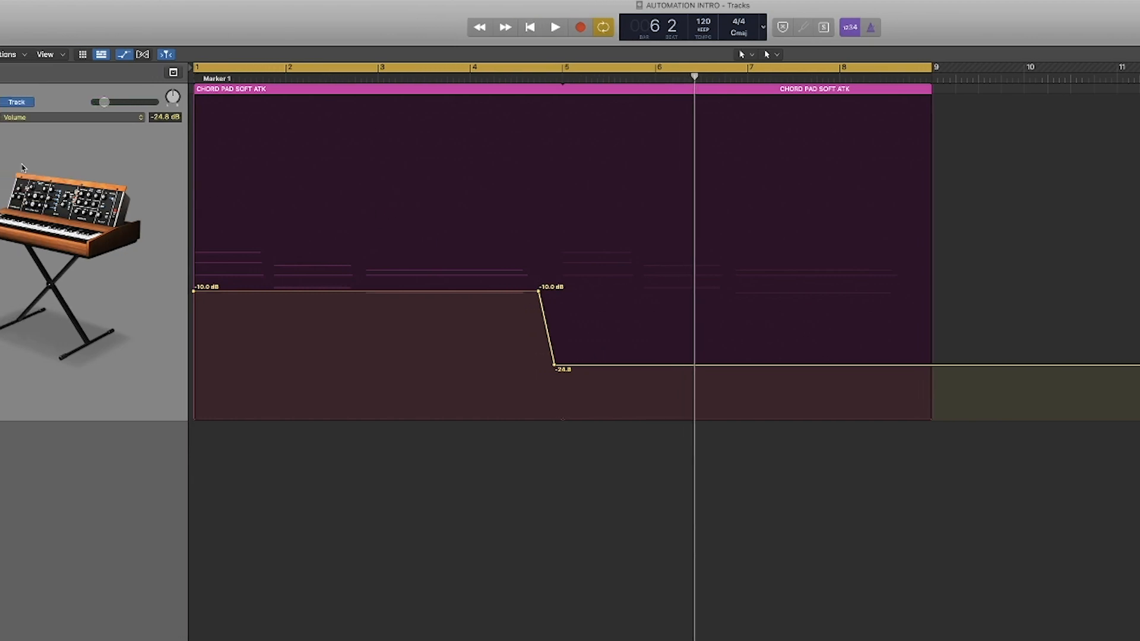
- Set the Soft Pad track's automation mode to Touch and record volume fader moves during playback
click(103, 121)
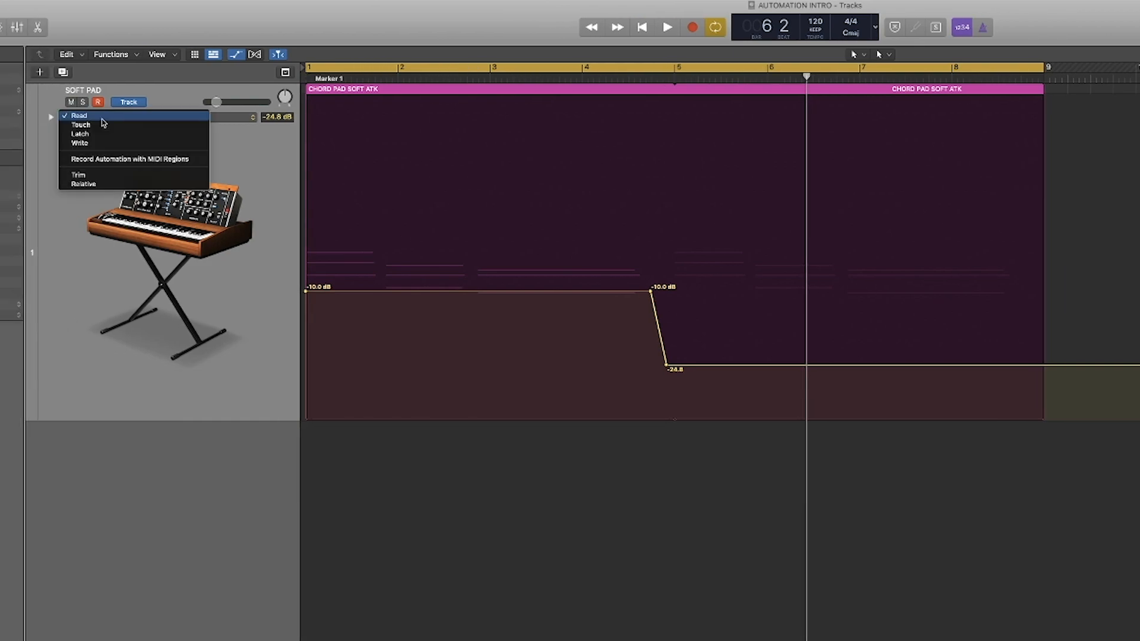
click(102, 118)
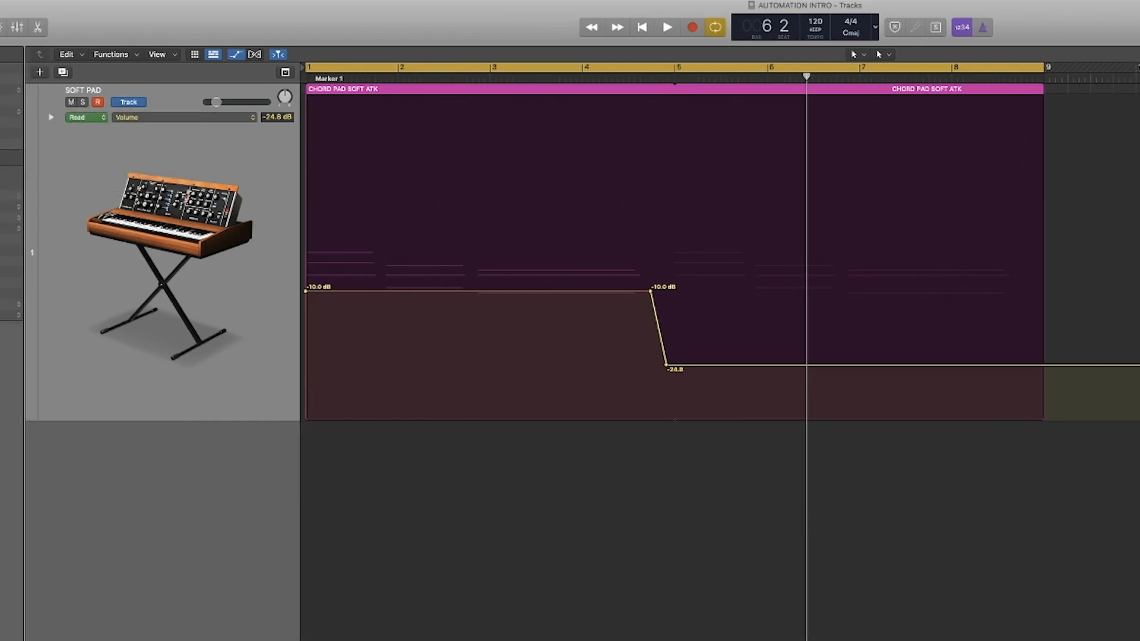
click(103, 120)
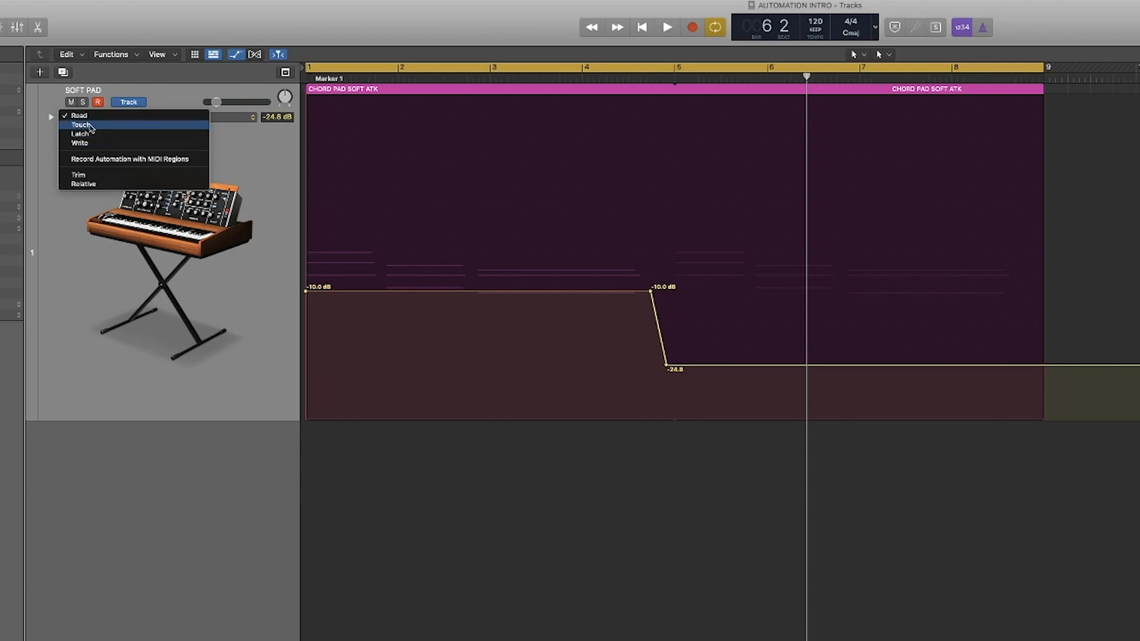
click(81, 125)
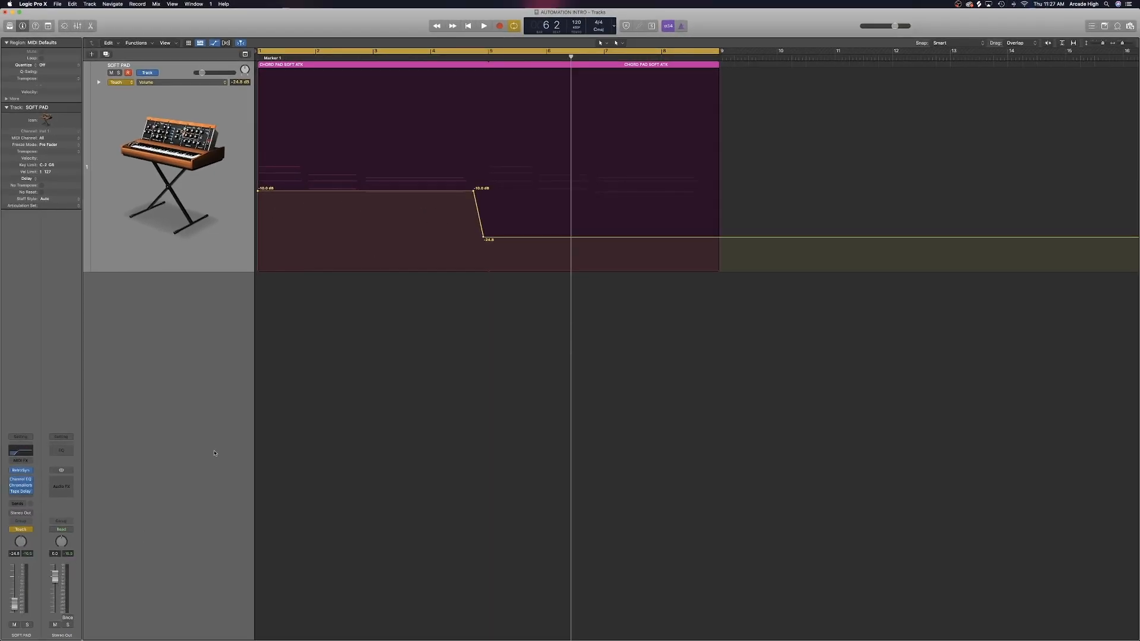
key(space)
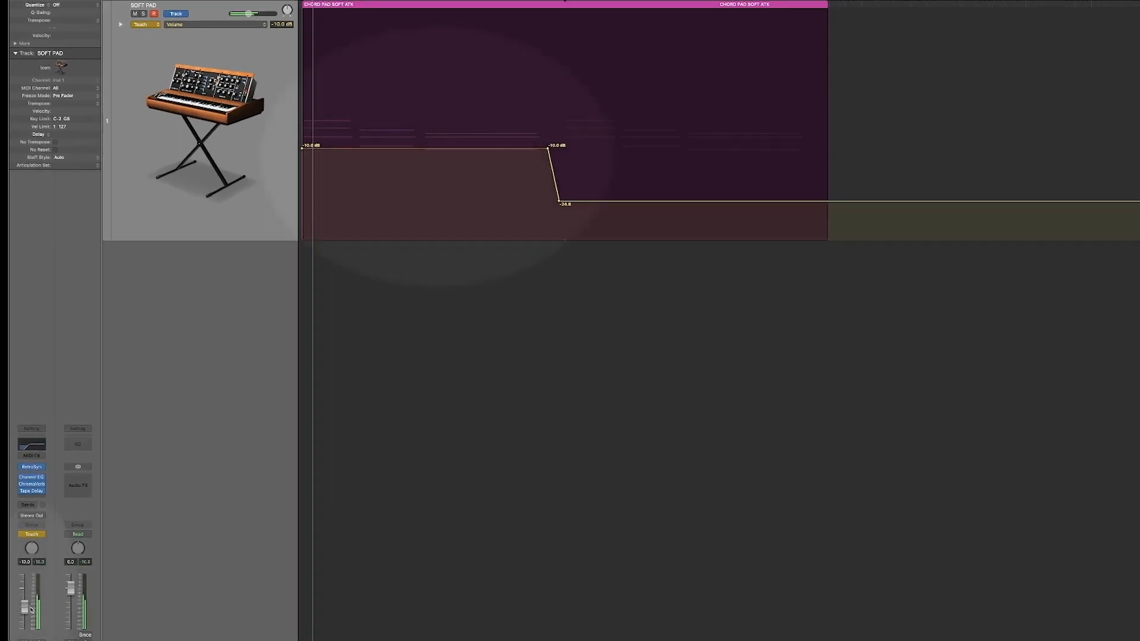
drag(14, 592, 24, 627)
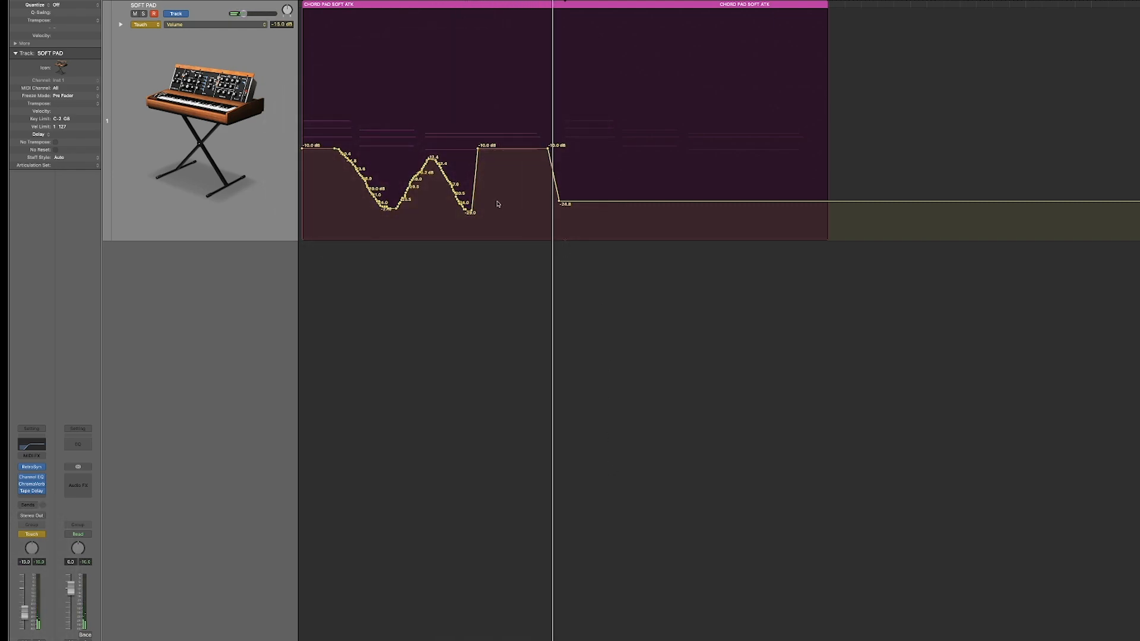
- Delete the recorded volume points along the first downward slope, between bars 1 and 2
drag(343, 141, 385, 188)
key(Delete)
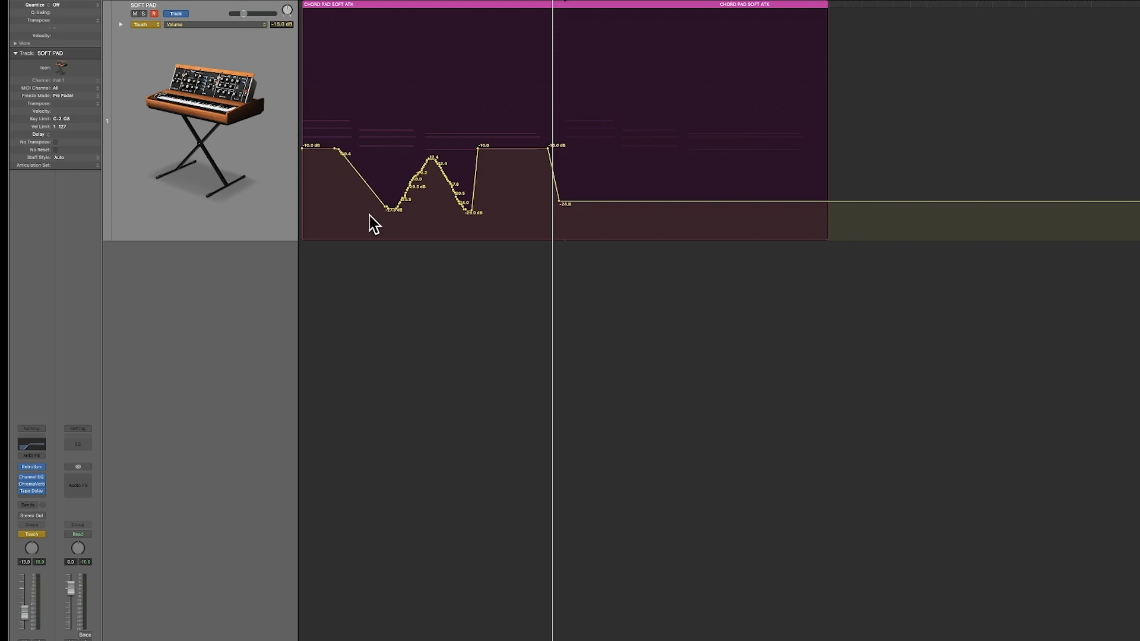
- Switch the track's automation mode to Latch and record a volume fader dip during playback, releasing the fader at about -11.8 dB
click(150, 25)
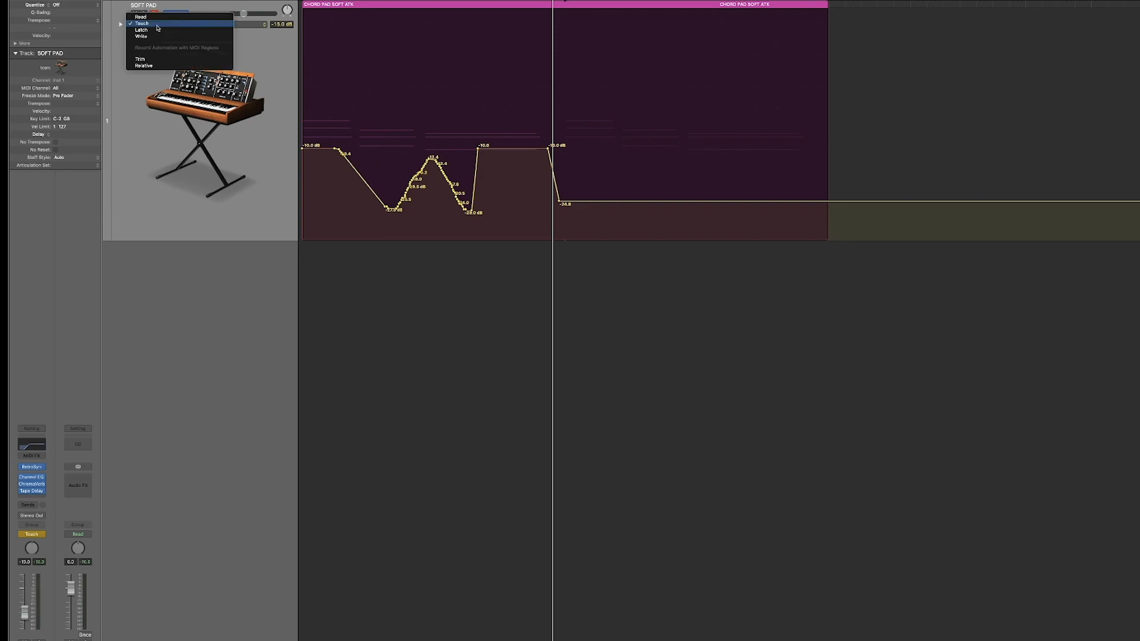
click(149, 60)
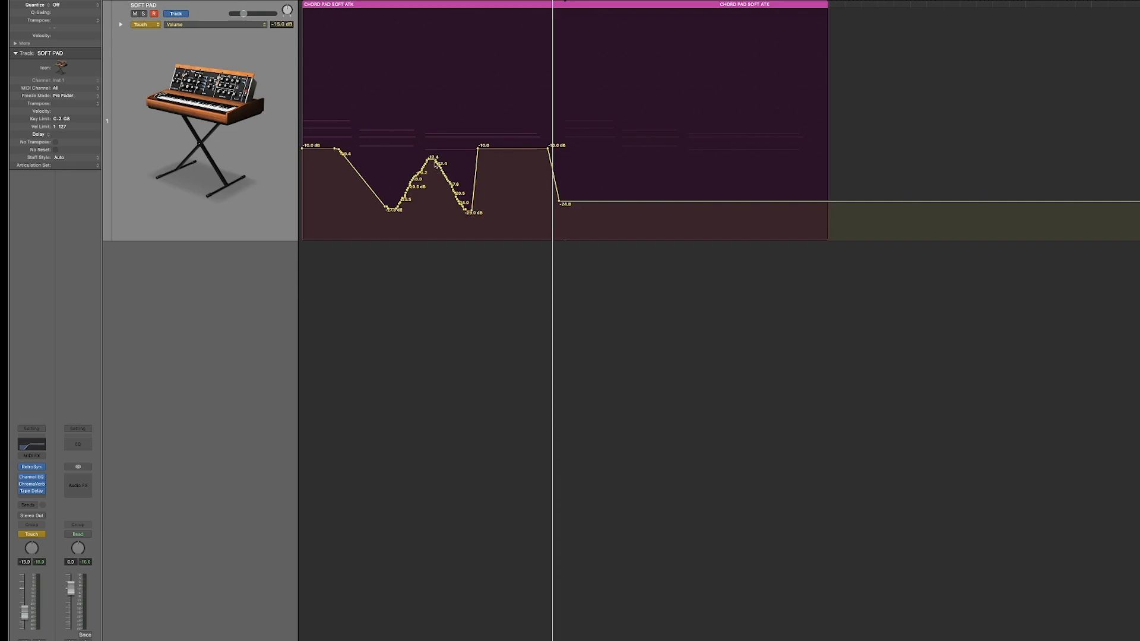
click(161, 26)
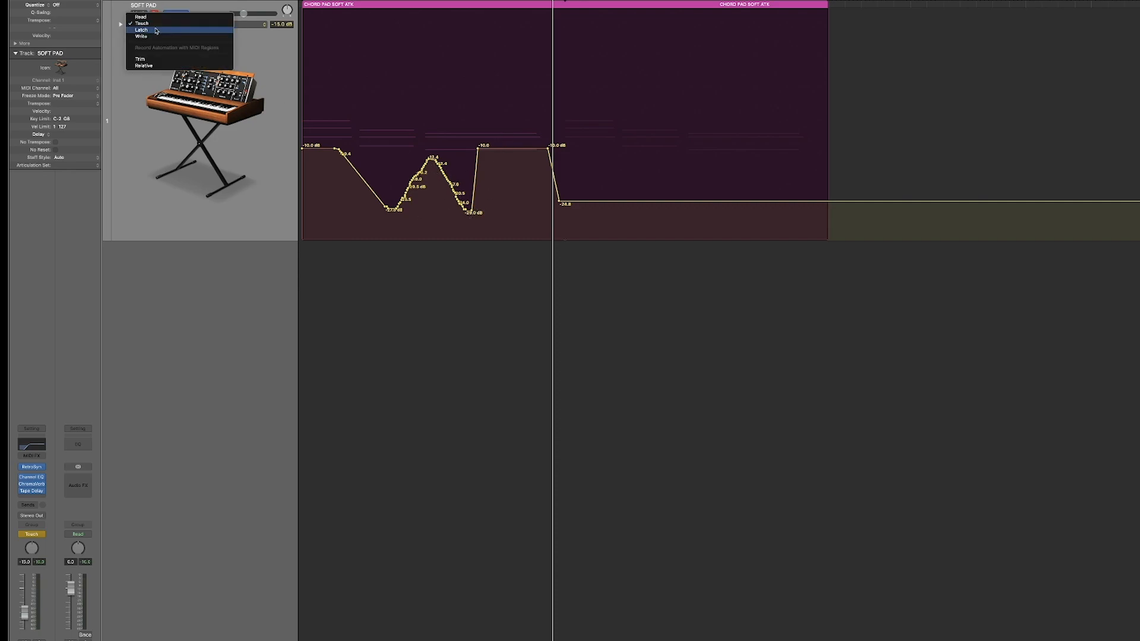
click(144, 32)
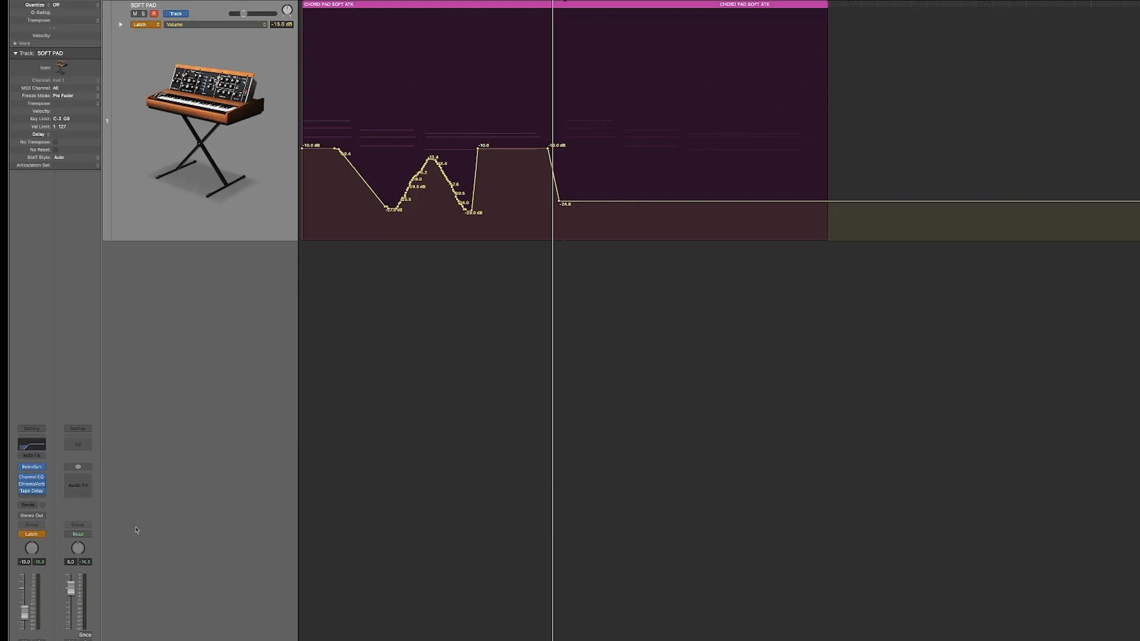
key(space)
drag(25, 621, 26, 611)
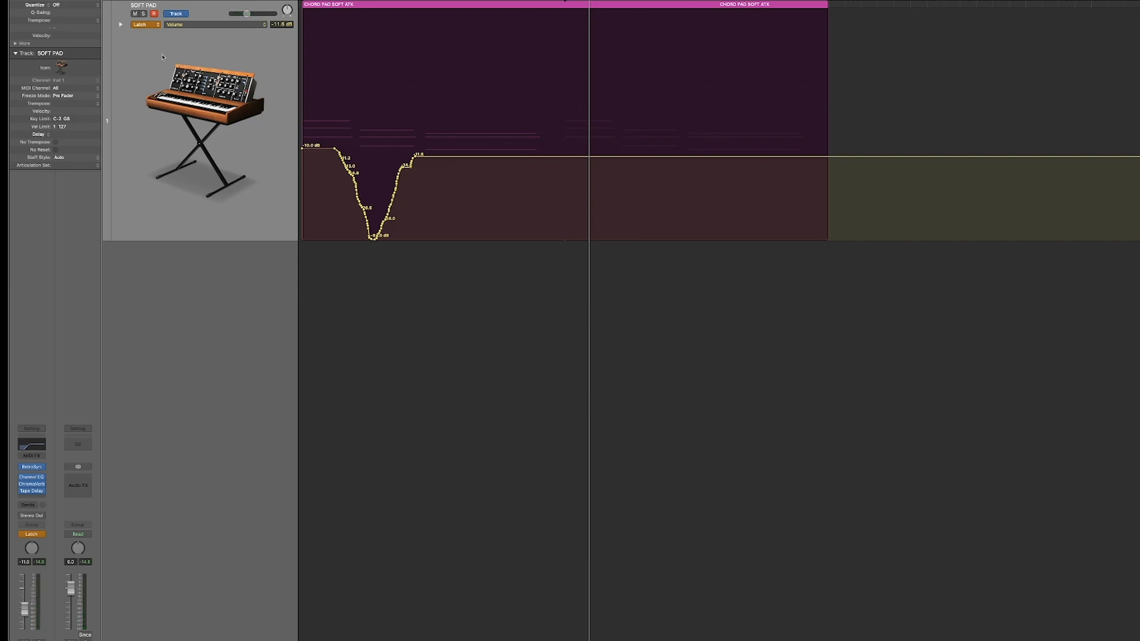
- Return the track's automation mode to Read and delete the recorded volume automation
click(146, 24)
click(149, 20)
drag(458, 139, 271, 160)
key(Delete)
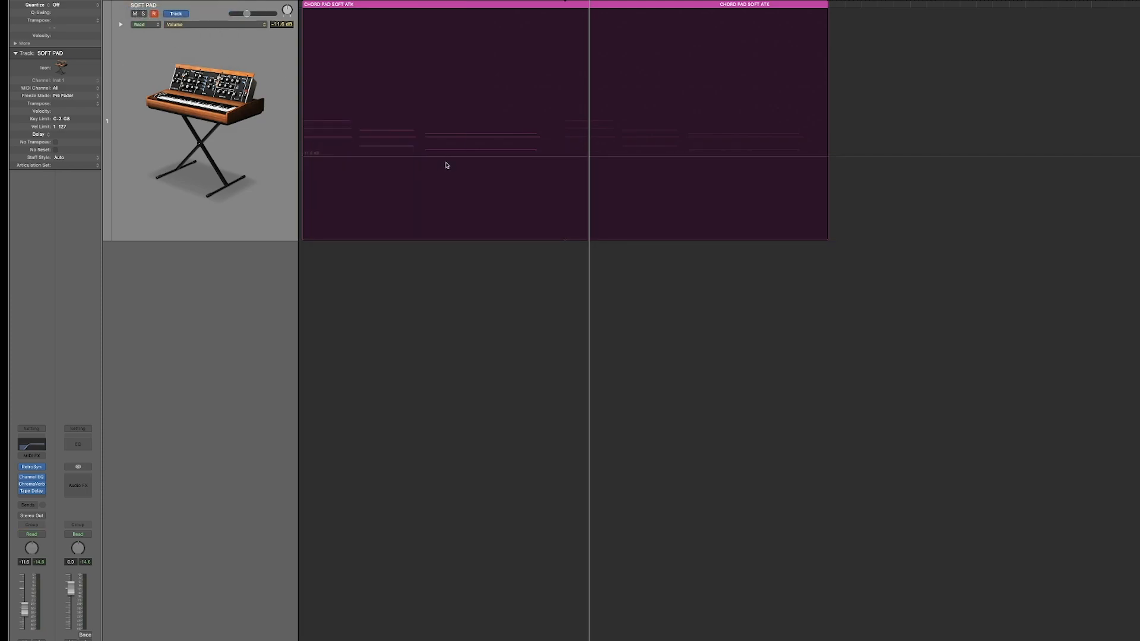
- Place volume points between bars 3 and 6, and lower the level of the section starting just before bar 5
click(500, 179)
click(474, 157)
click(517, 158)
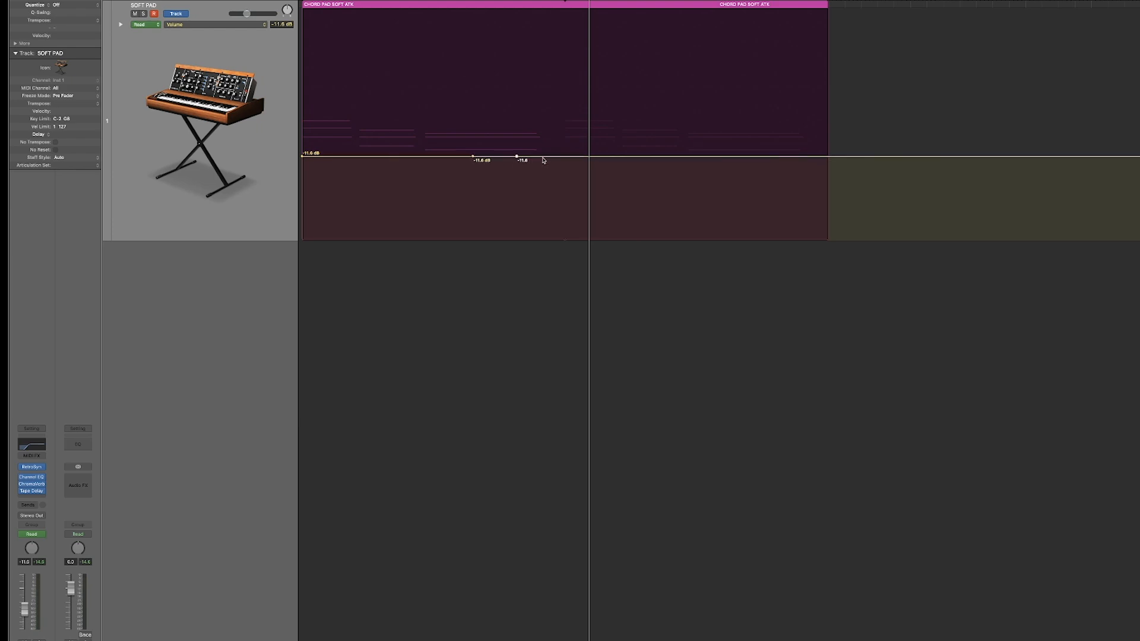
click(621, 158)
drag(556, 156, 556, 173)
- Review the automation modes without changing Read, and delete all volume points on the track
click(152, 26)
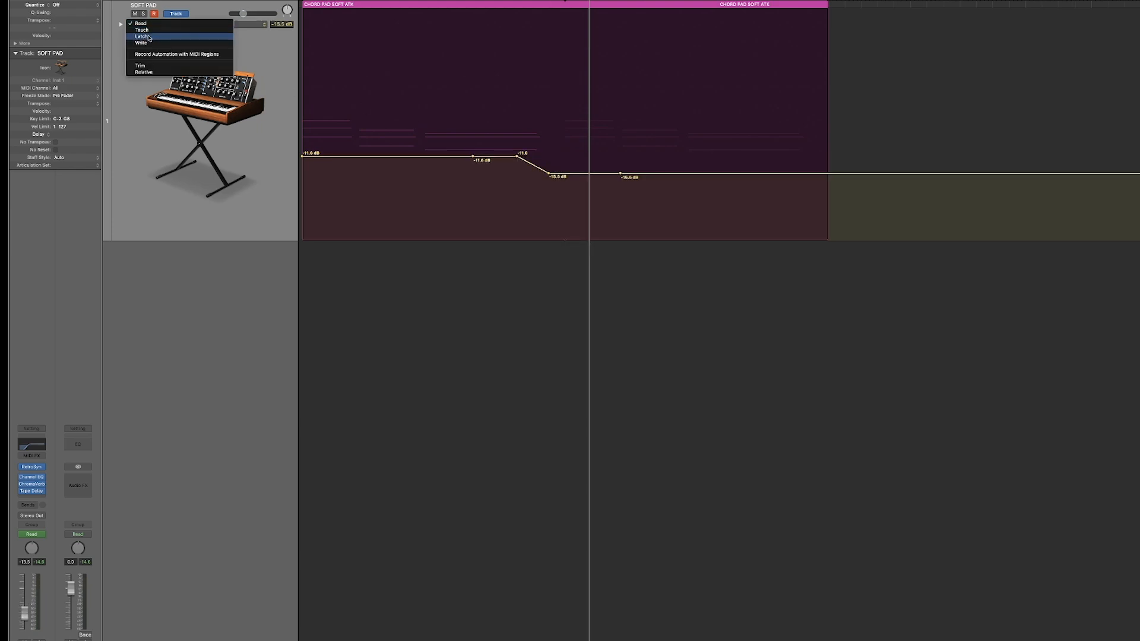
click(181, 150)
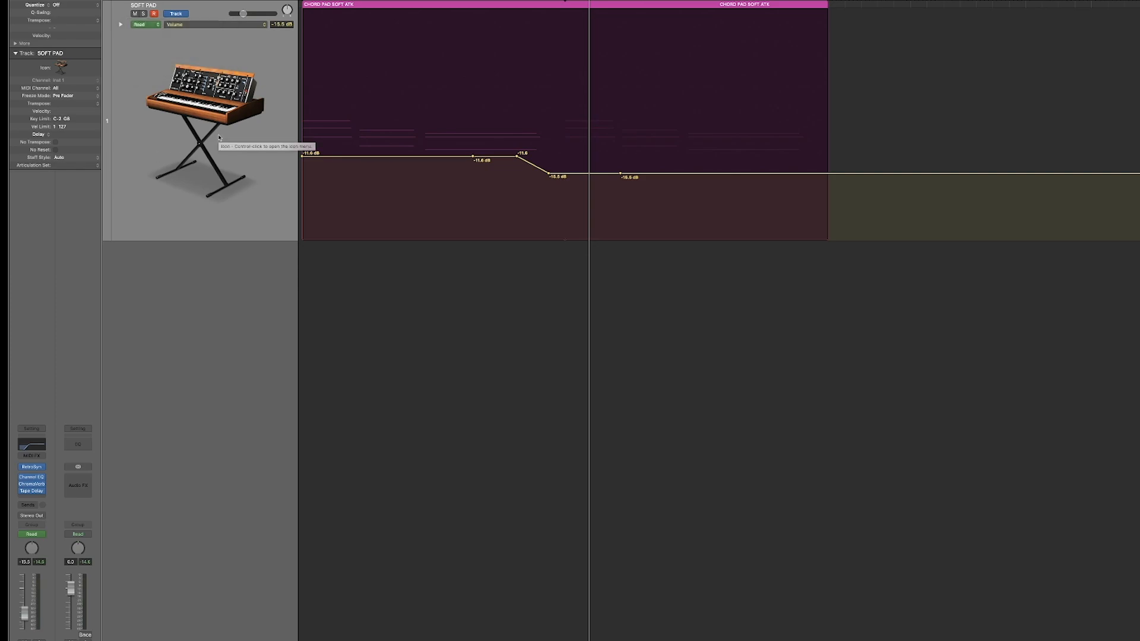
drag(675, 196, 252, 158)
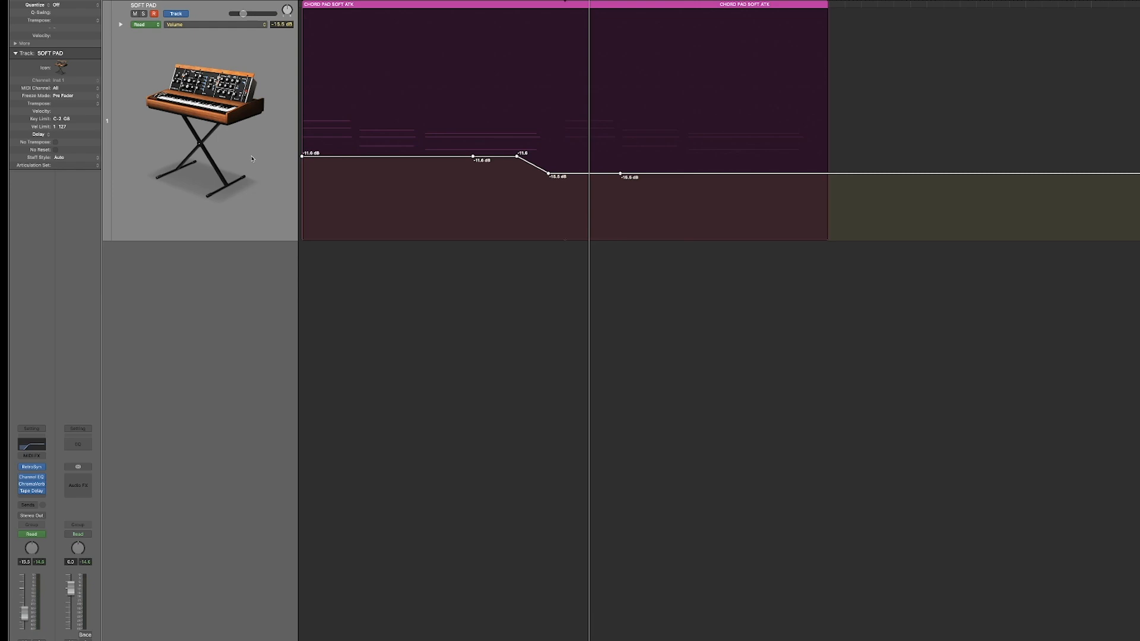
key(Delete)
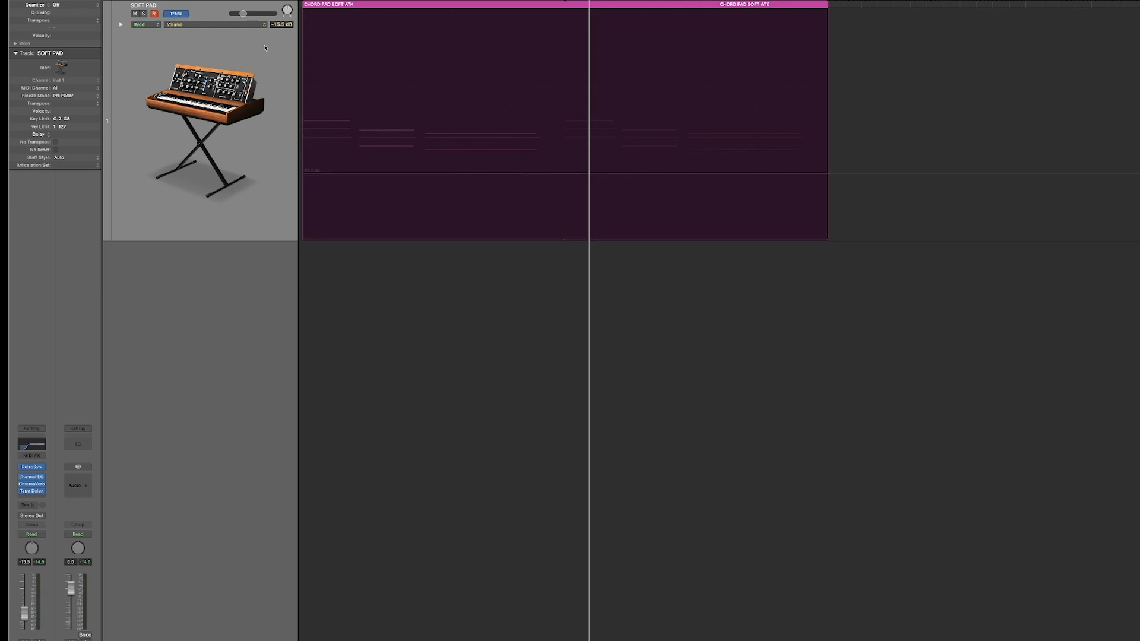
- Set the starting volume automation to about -10.8 dB and make it drop to about -22.4 dB just before bar 5
drag(395, 180, 389, 156)
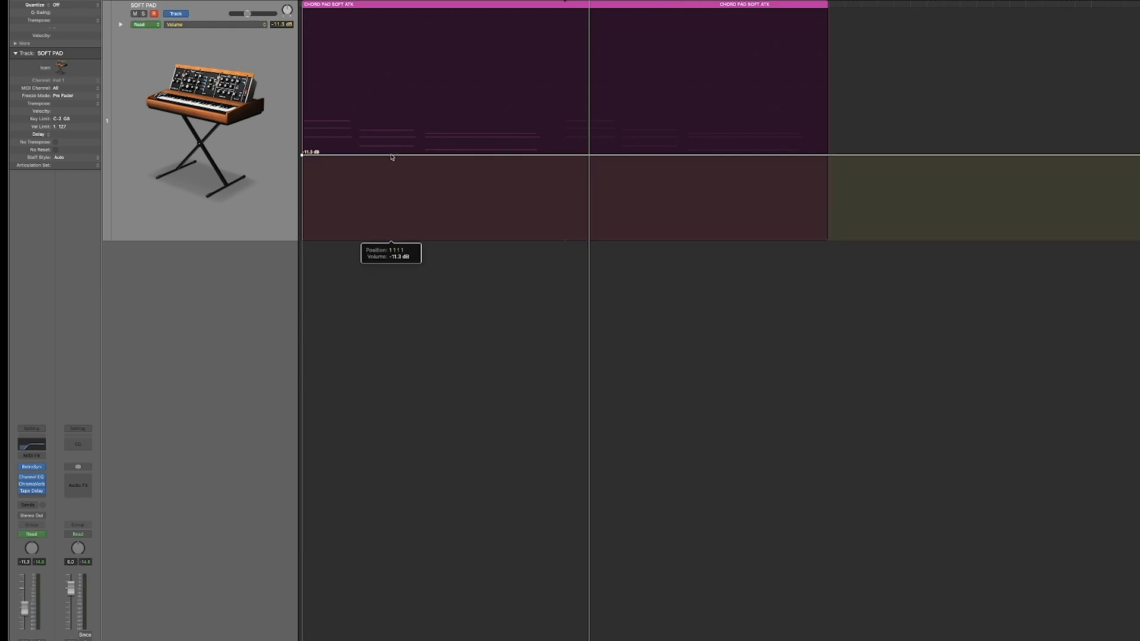
click(558, 152)
drag(615, 154, 620, 199)
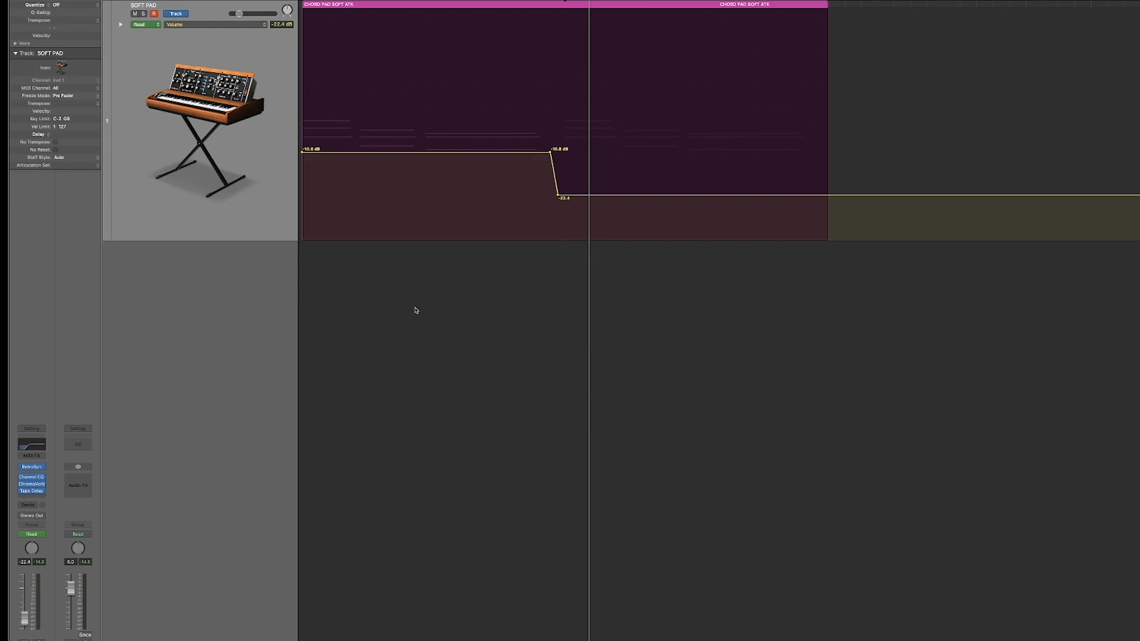
- Open the track's Tape Delay plug-in and display its Feedback parameter as the track's automation
click(32, 492)
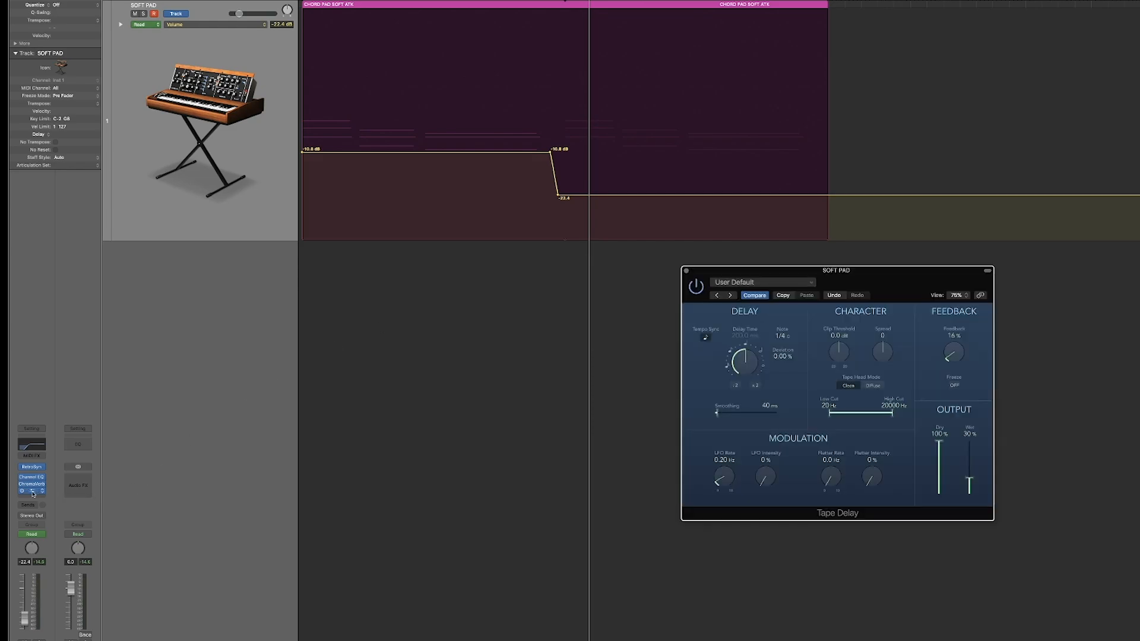
drag(910, 282, 862, 297)
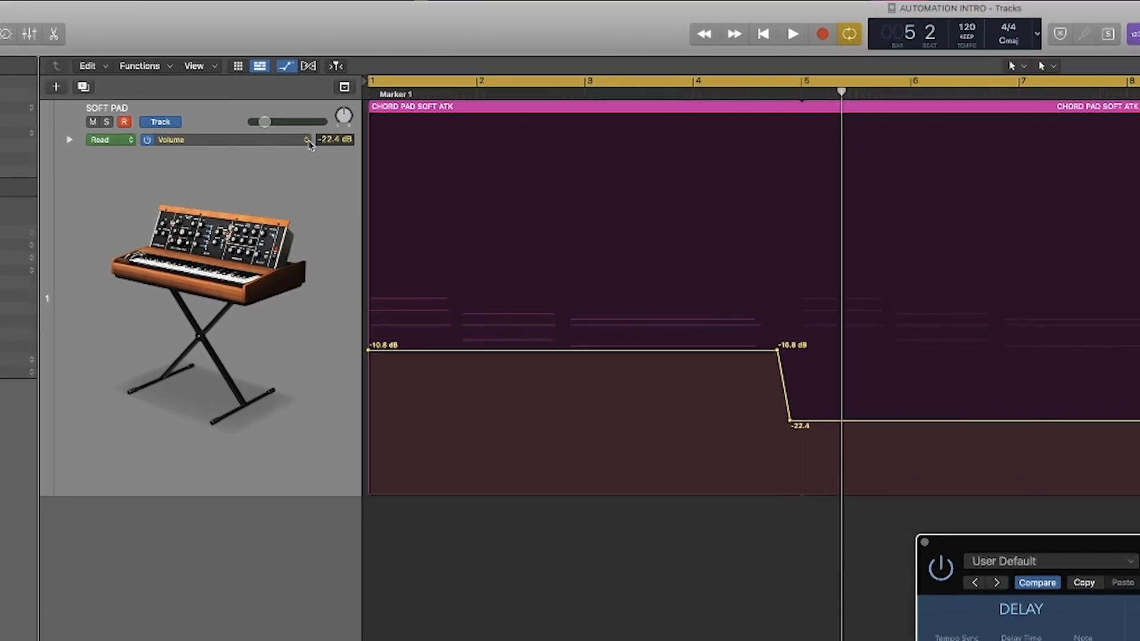
click(307, 142)
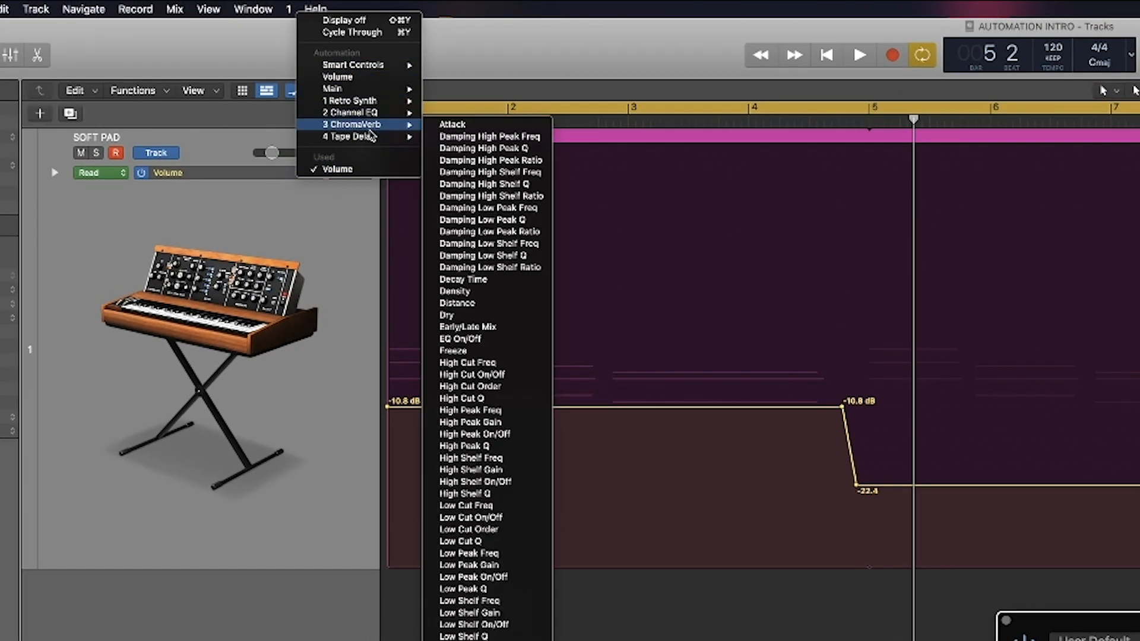
mouse_move(360, 141)
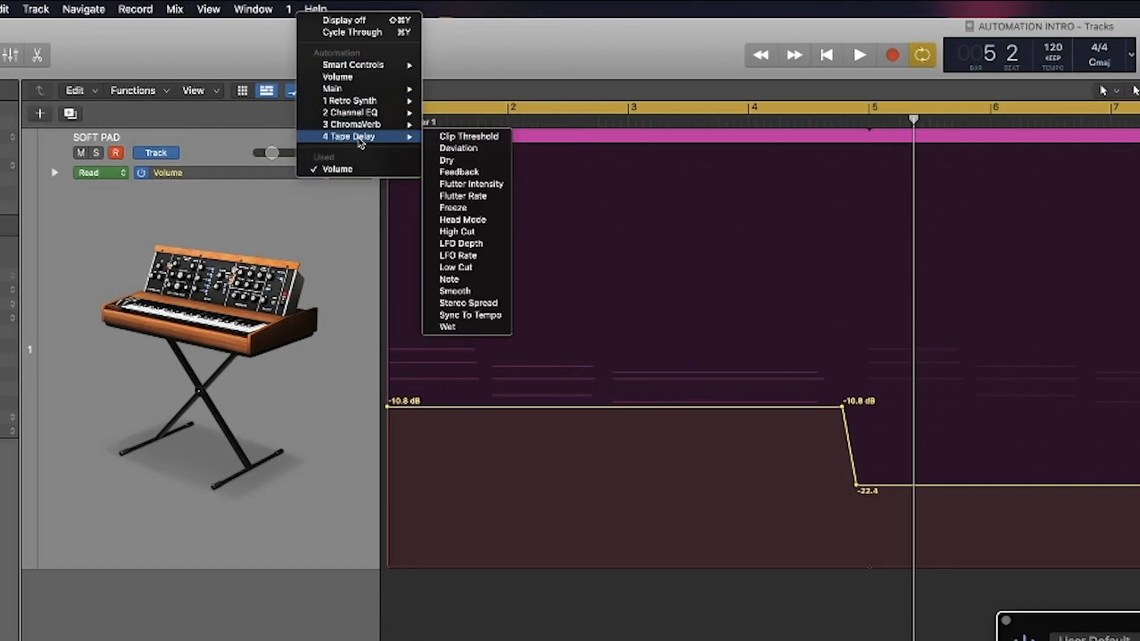
click(492, 172)
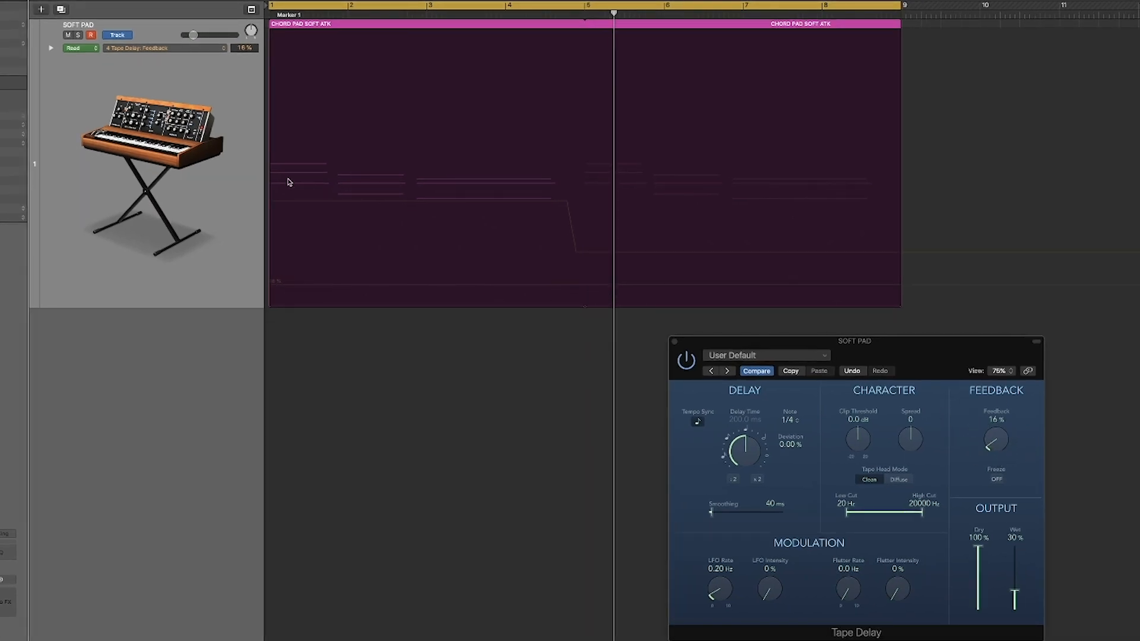
- Raise the Tape Delay Feedback automation to about 68 % from just before bar 3 to just before bar 5, and play it back
click(464, 116)
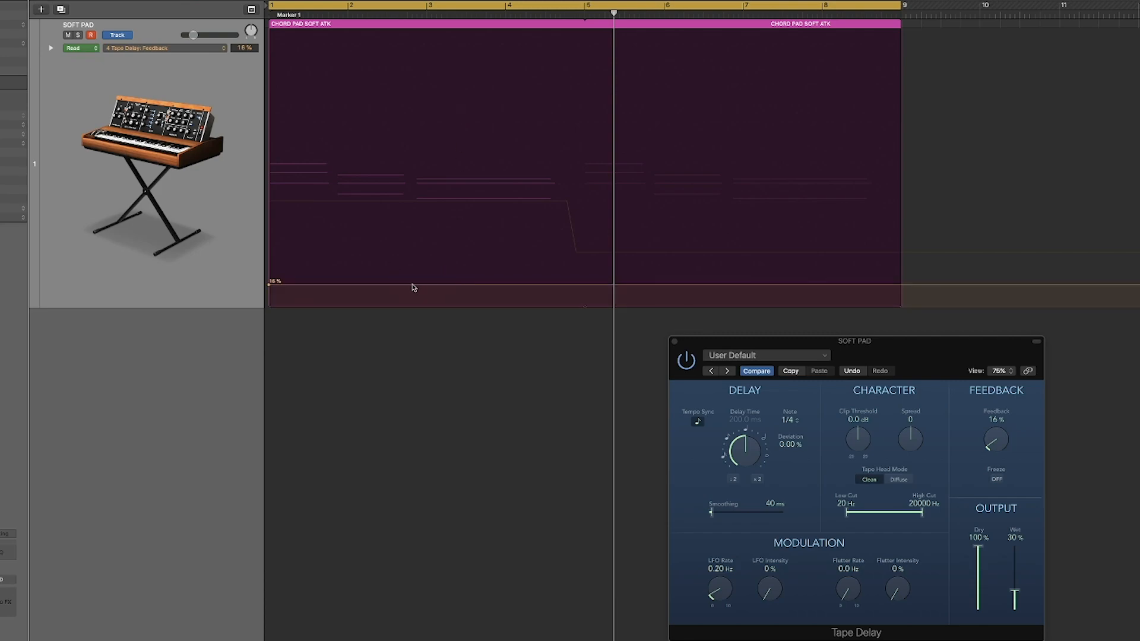
click(416, 286)
click(567, 286)
click(585, 286)
drag(508, 285, 502, 222)
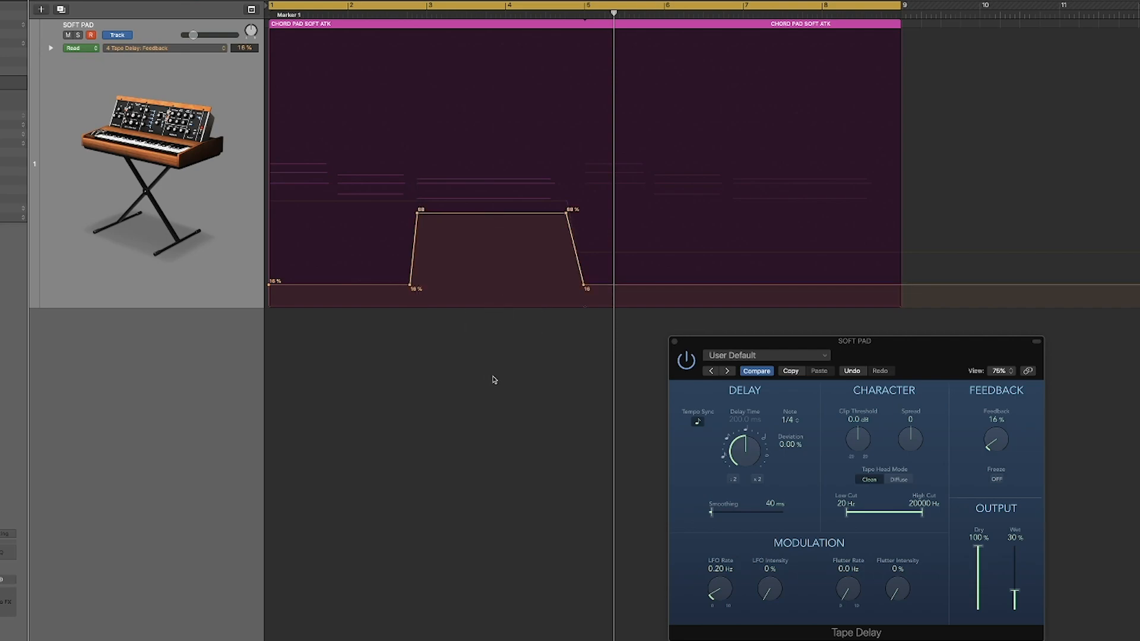
key(Return)
key(space)
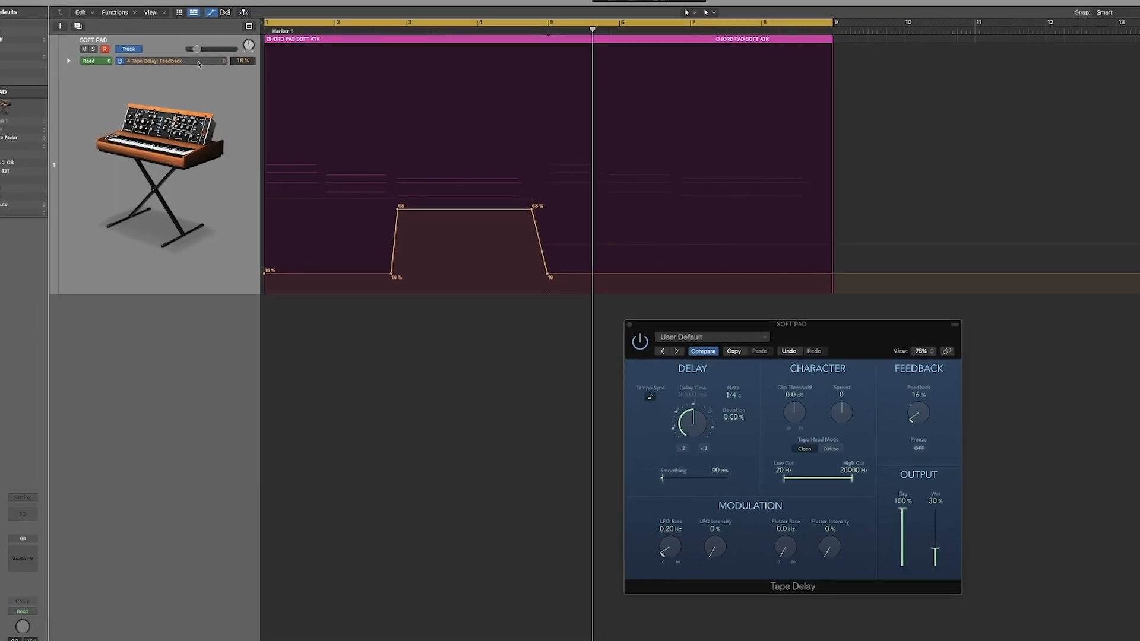
- Look through the automatable parameters of the track's plug-ins, including ChromaVerb
click(196, 64)
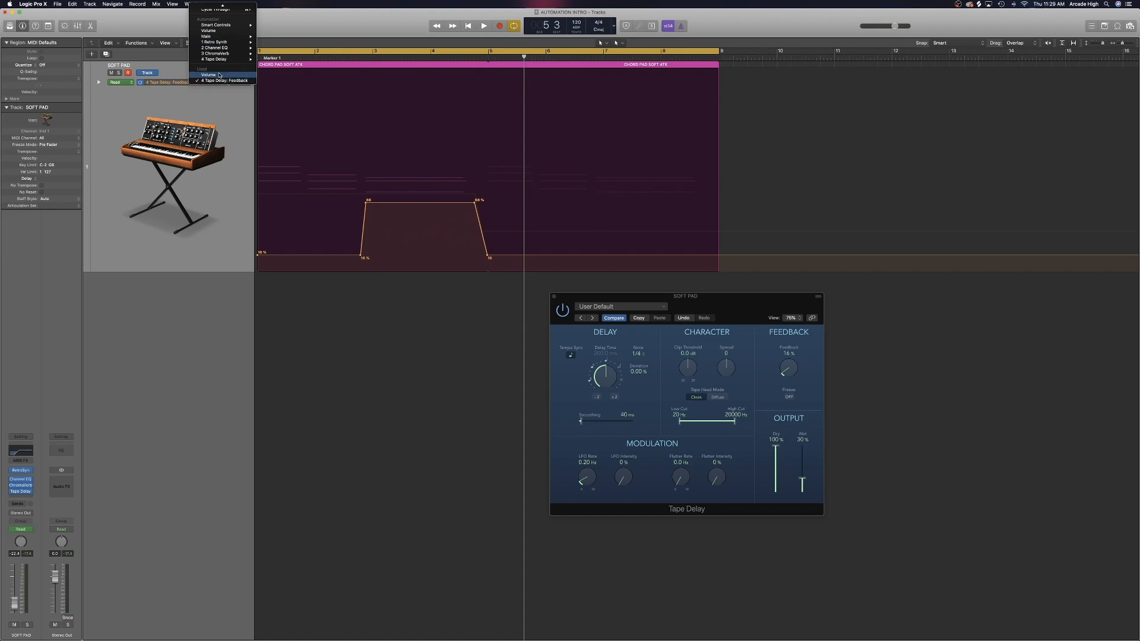
mouse_move(218, 37)
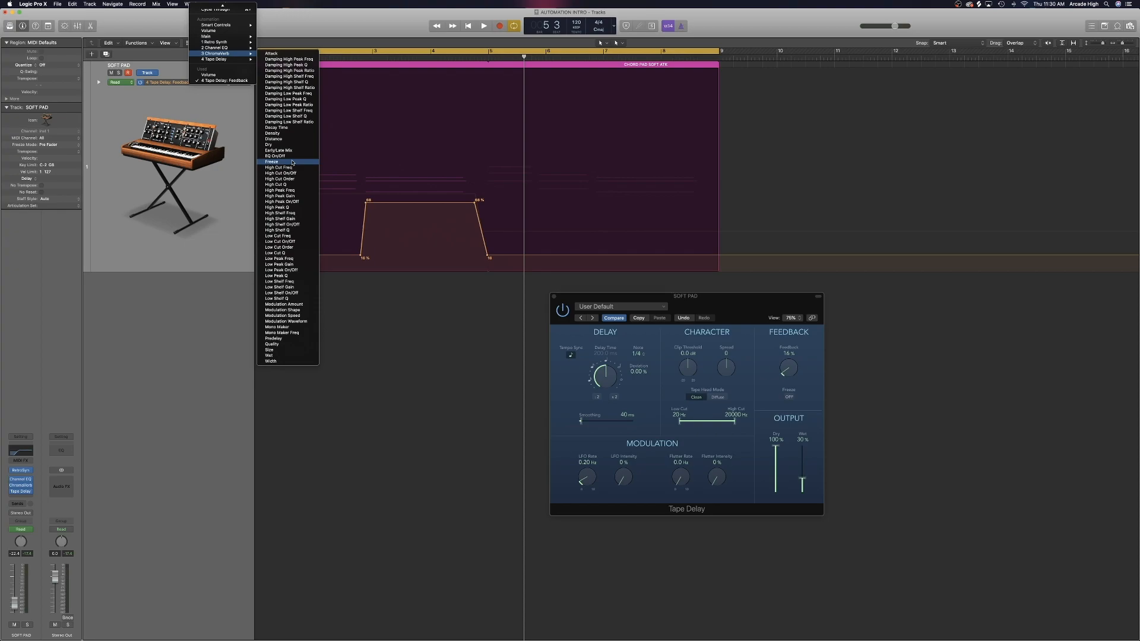
click(476, 186)
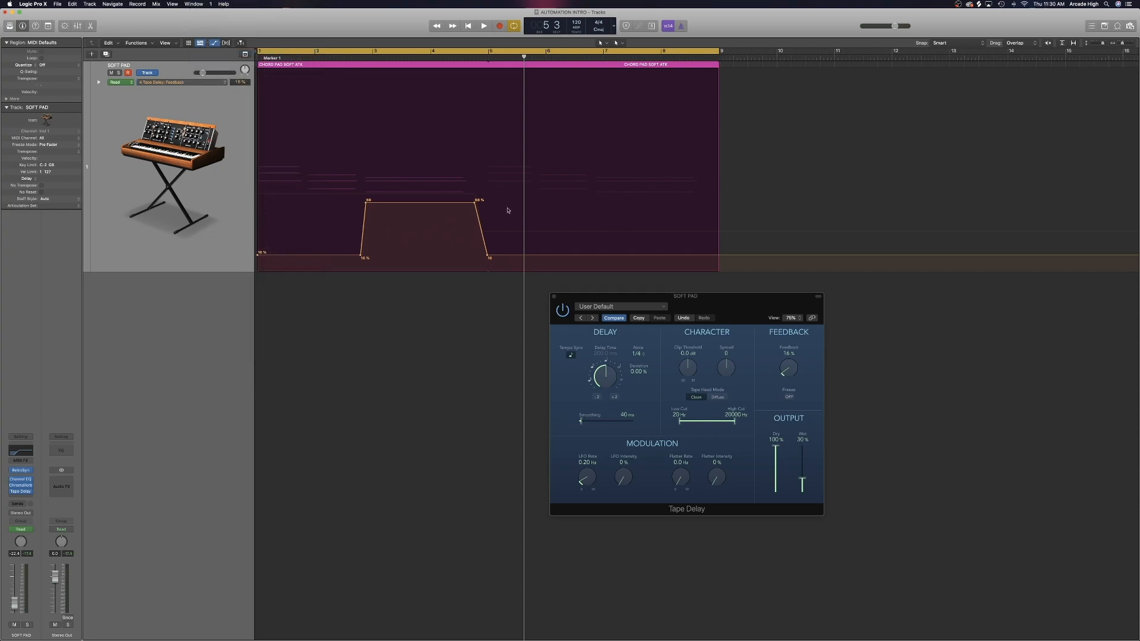
- Delete all Tape Delay Feedback points and display the track's Volume automation
drag(522, 214, 228, 215)
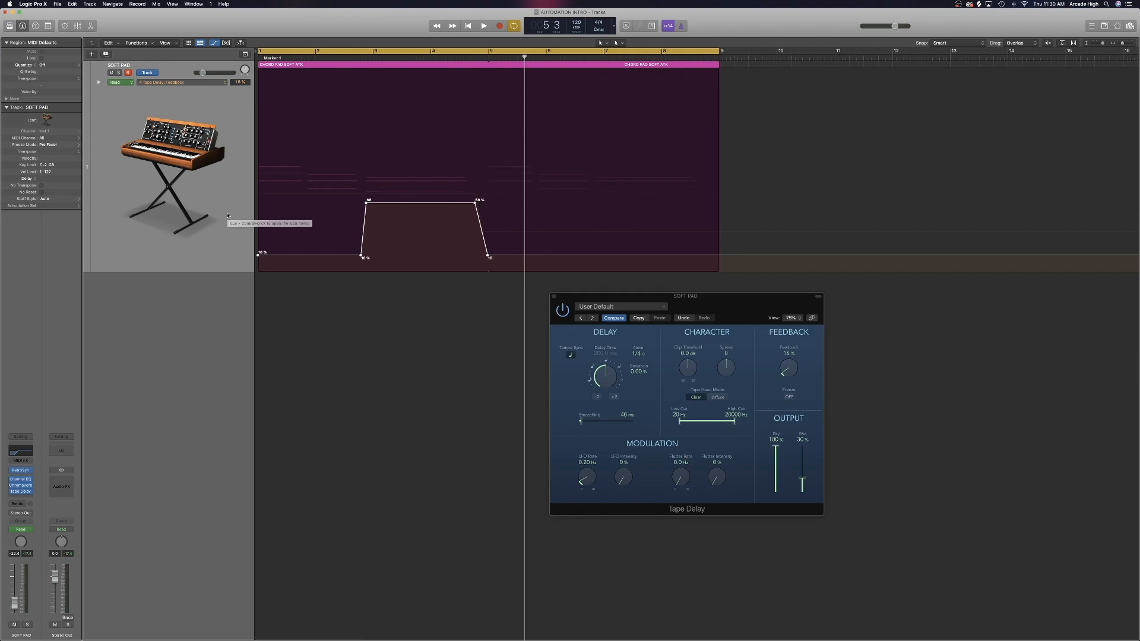
drag(511, 203, 250, 218)
key(Delete)
click(192, 82)
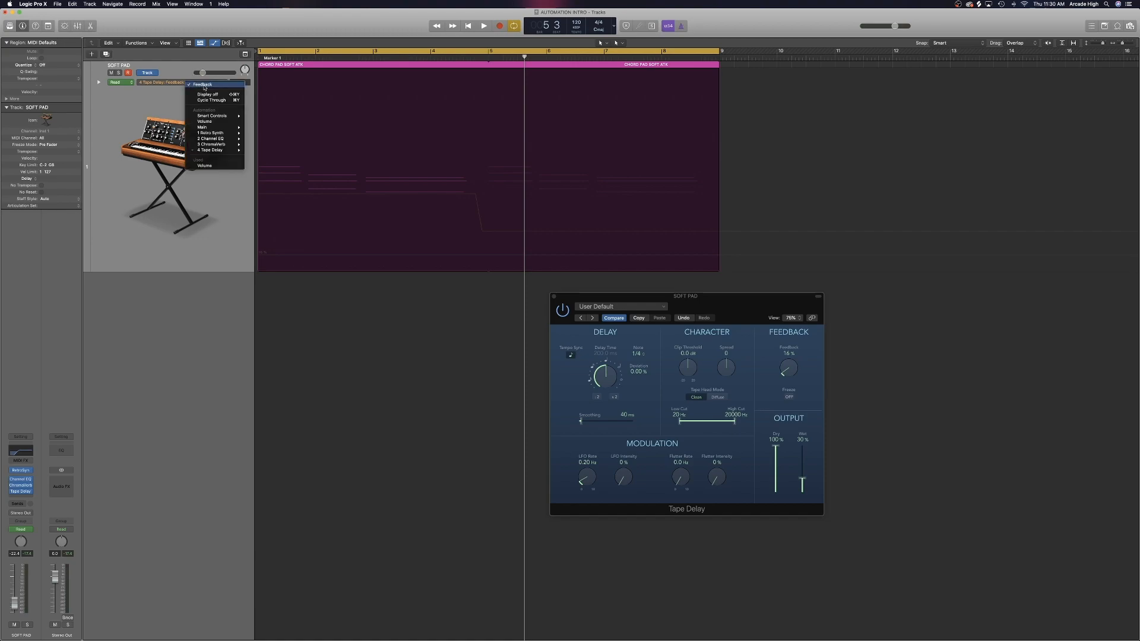
click(220, 166)
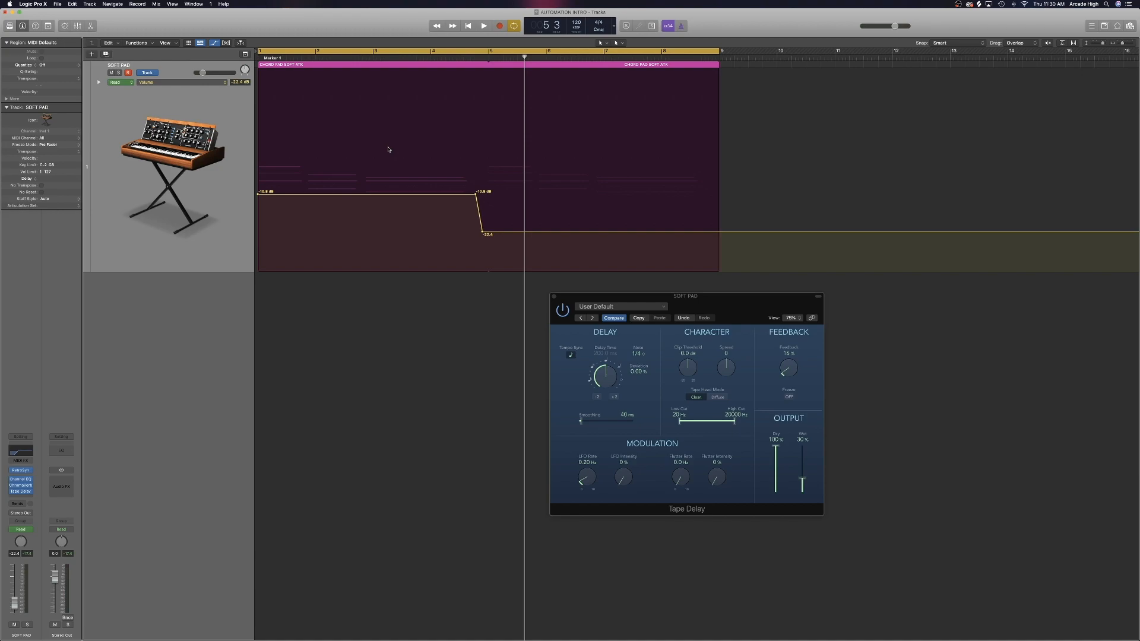
- Set the track's automation mode to Touch and record a brief Tape Delay Feedback rise to about 22 % during playback
click(127, 82)
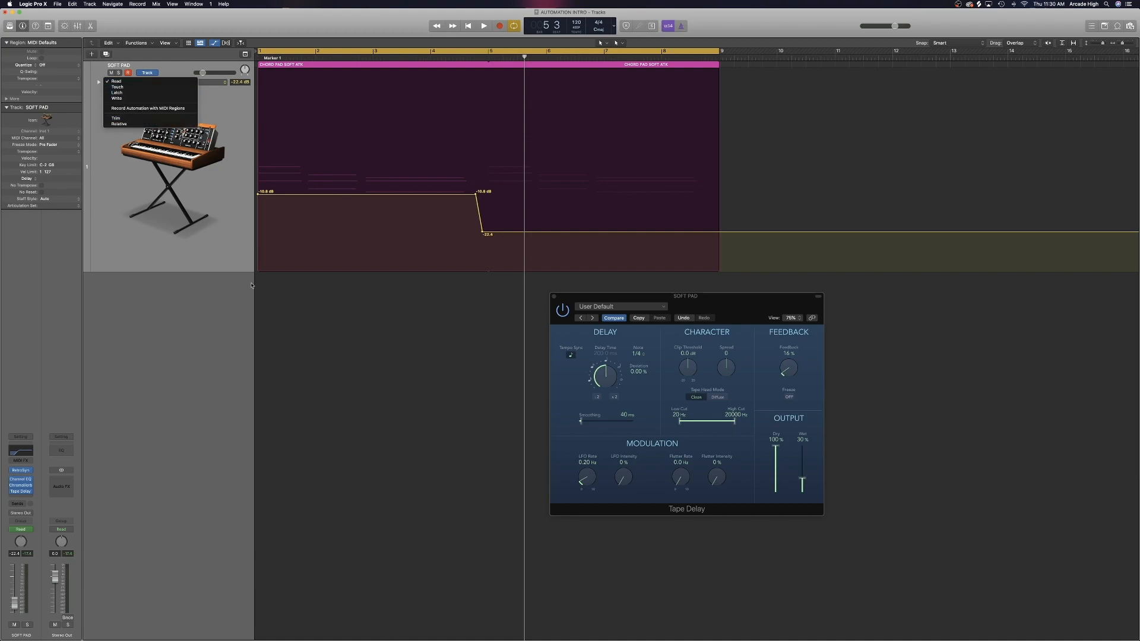
click(129, 82)
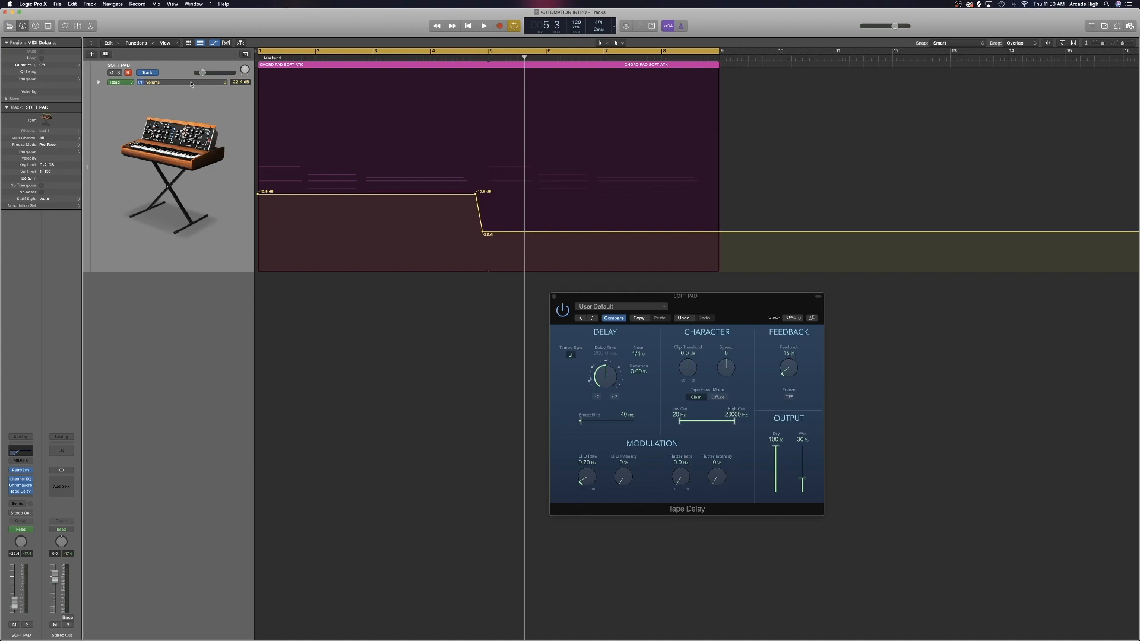
click(122, 82)
click(122, 90)
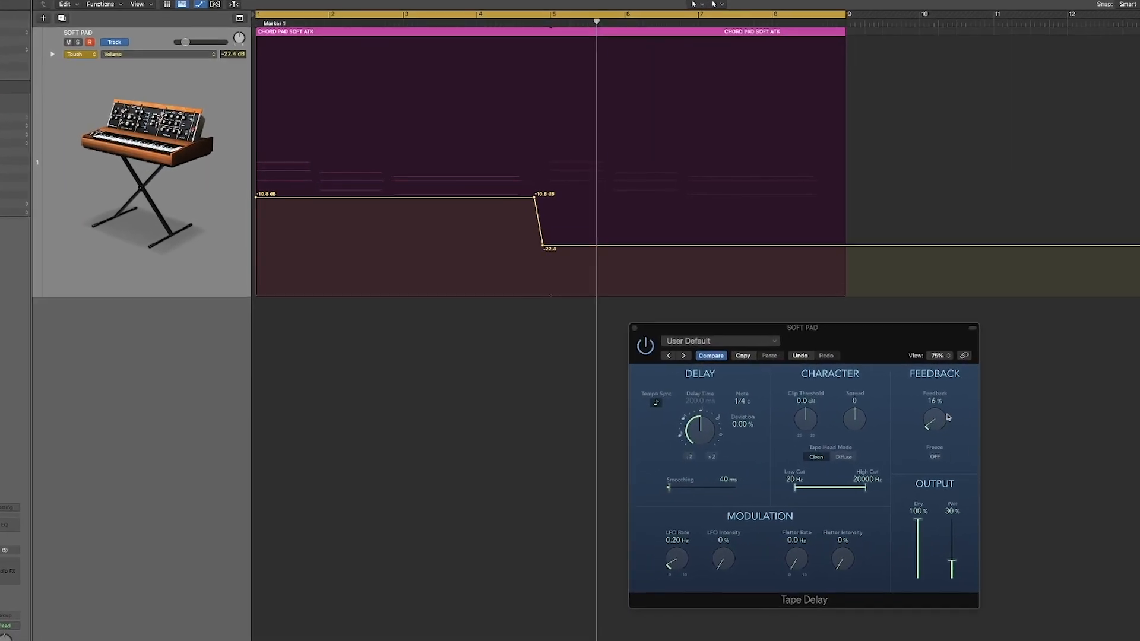
key(space)
drag(979, 443, 982, 439)
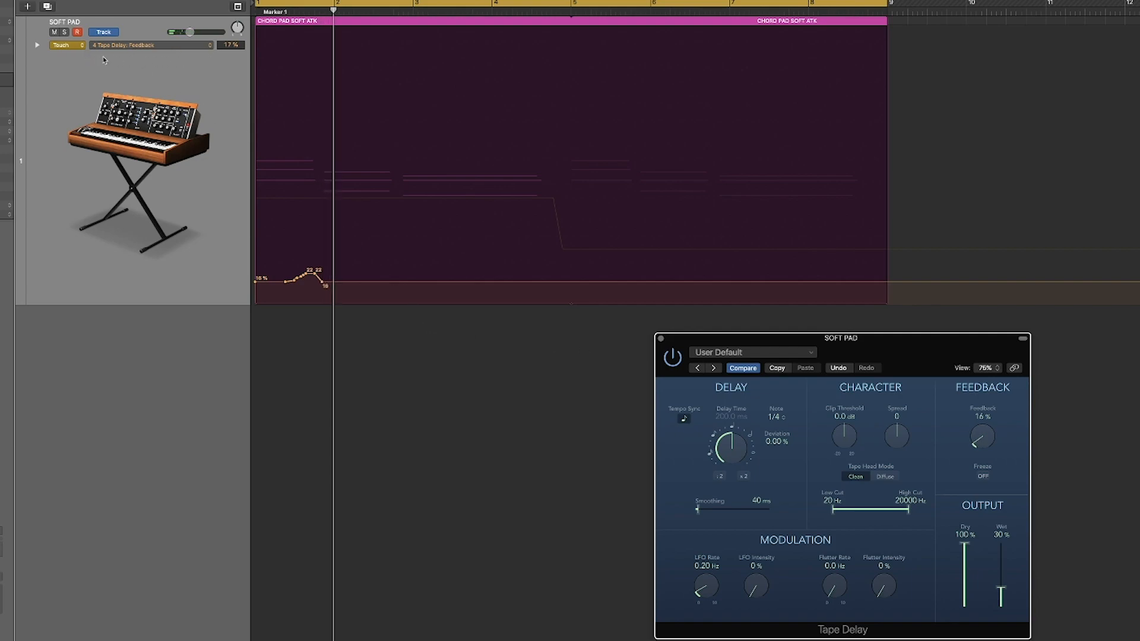
- Stop playback and delete the recorded Feedback automation points in bar 1
click(342, 262)
drag(341, 265, 284, 274)
key(Delete)
- Raise the Feedback automation to about 64 % from just before bar 3 to bar 5, and return the mode to Read
click(405, 282)
click(567, 282)
drag(540, 283, 531, 215)
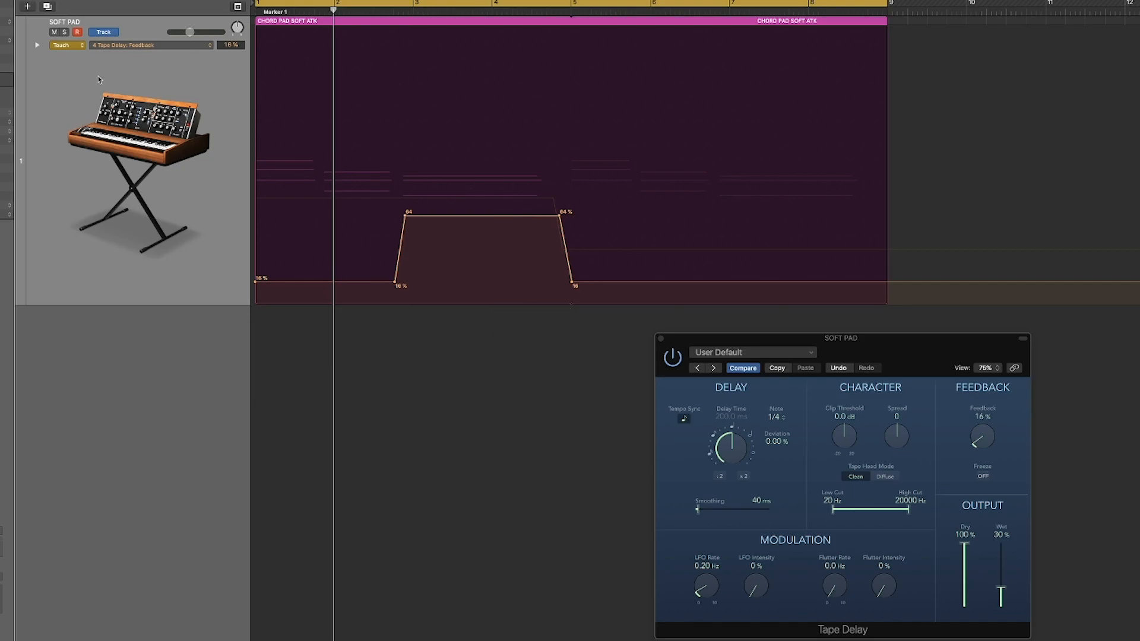
click(75, 48)
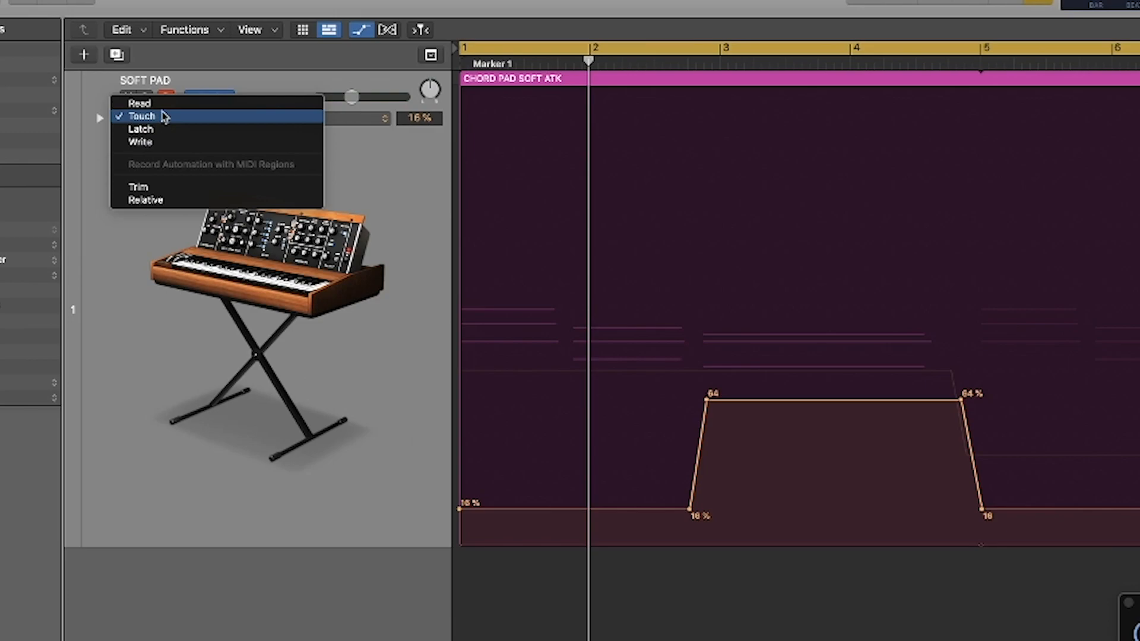
click(159, 104)
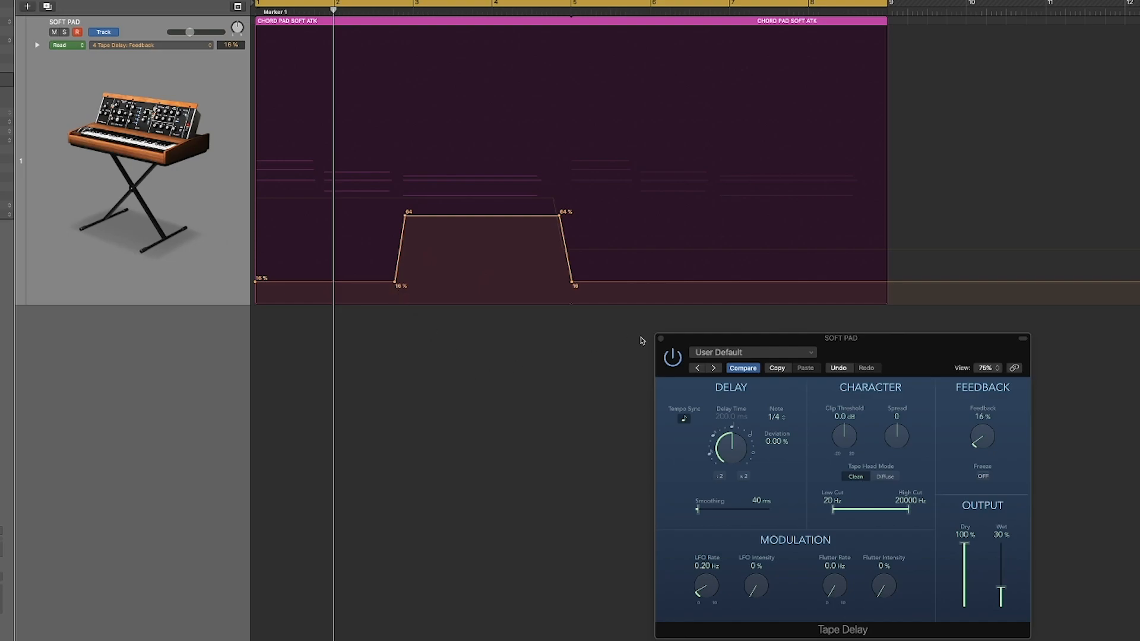
- Close the Tape Delay window and delete all Feedback automation points on the track
click(661, 339)
drag(630, 222, 204, 235)
key(Delete)
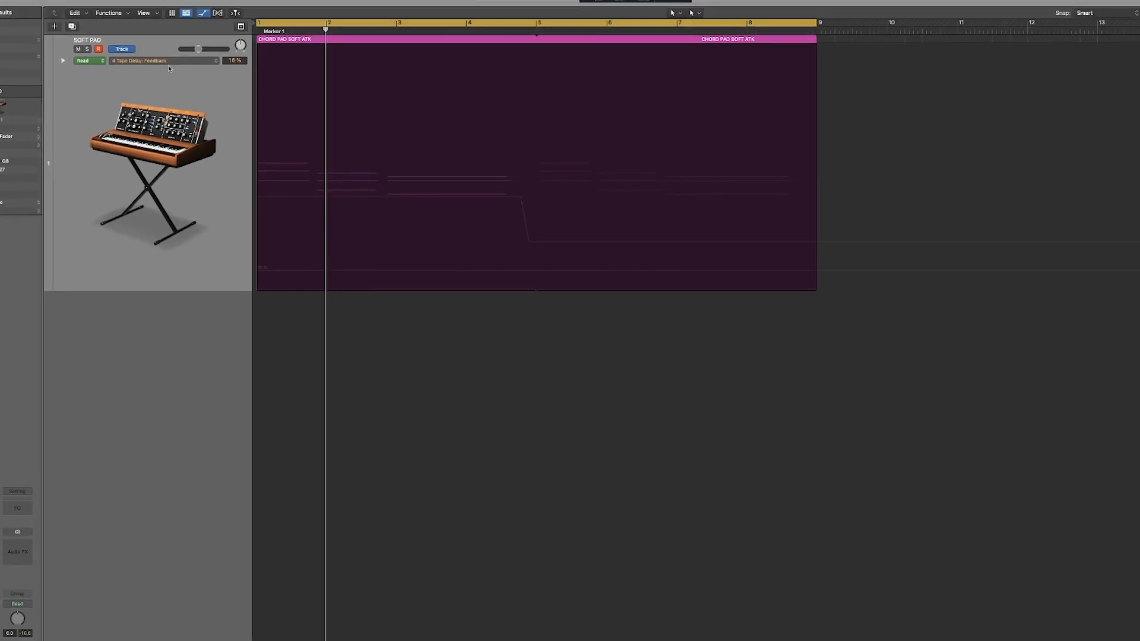
- Display the track's Volume automation and play back the opening bars to hear it
click(150, 45)
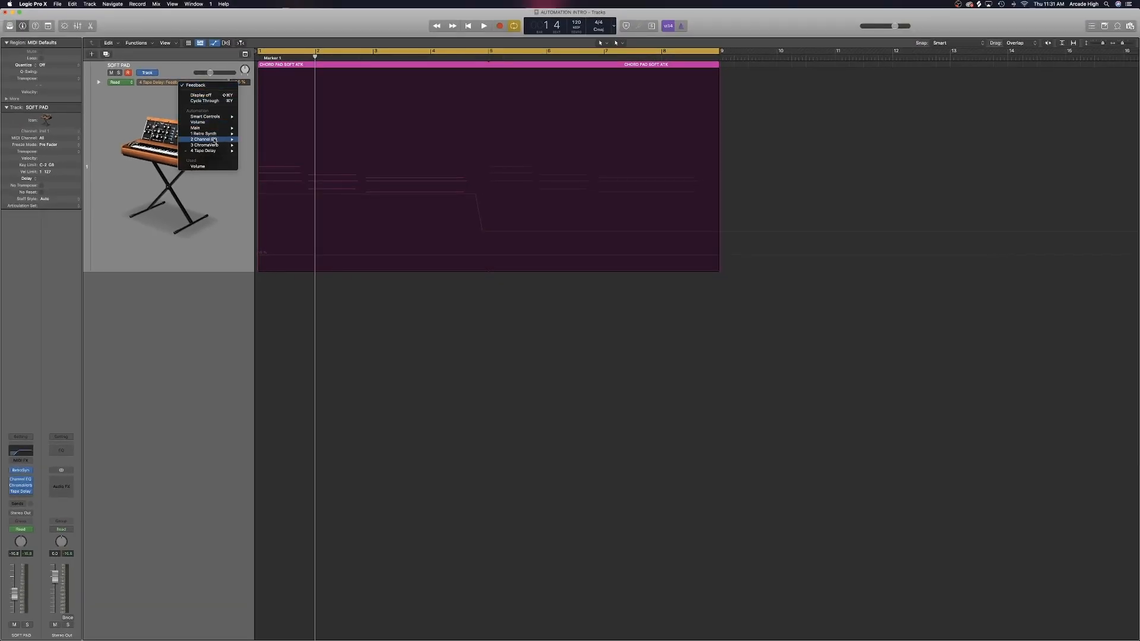
click(210, 122)
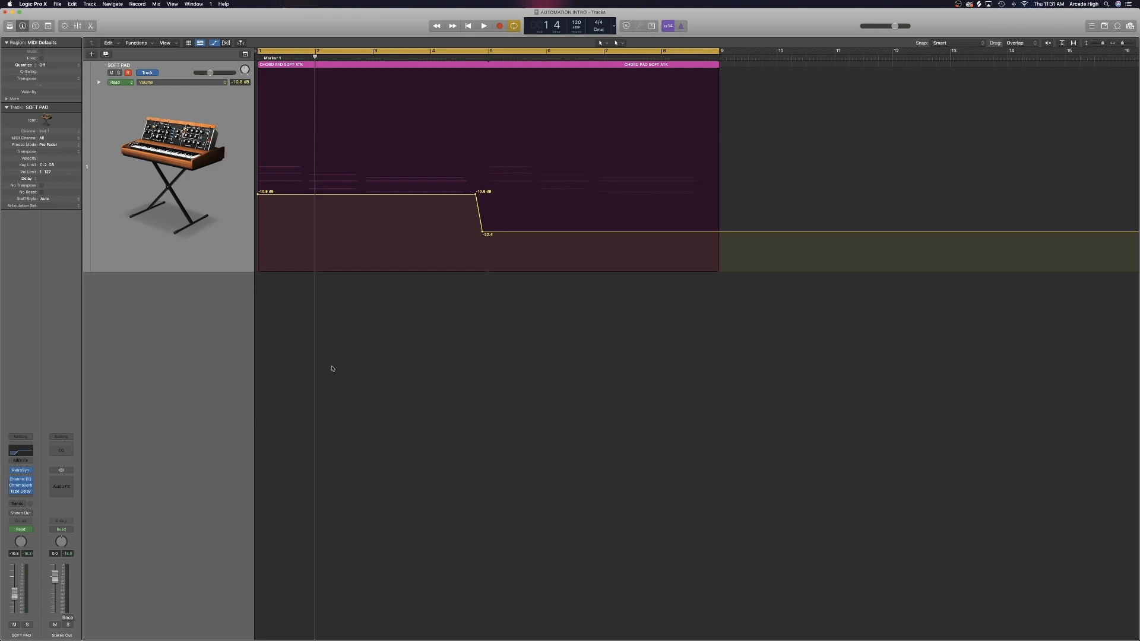
key(space)
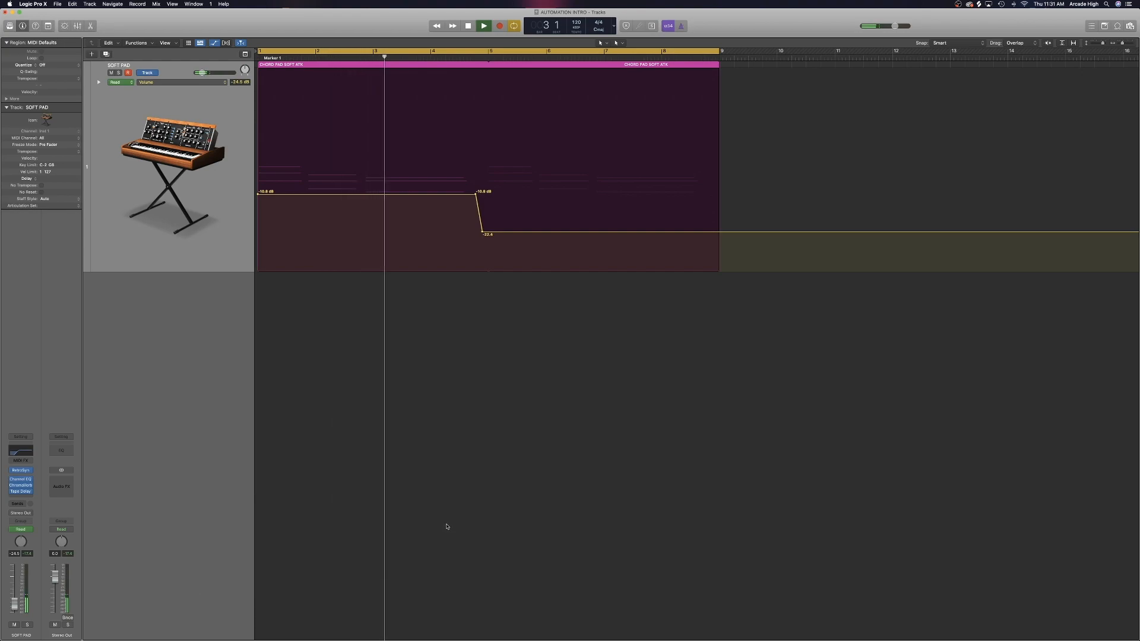
key(space)
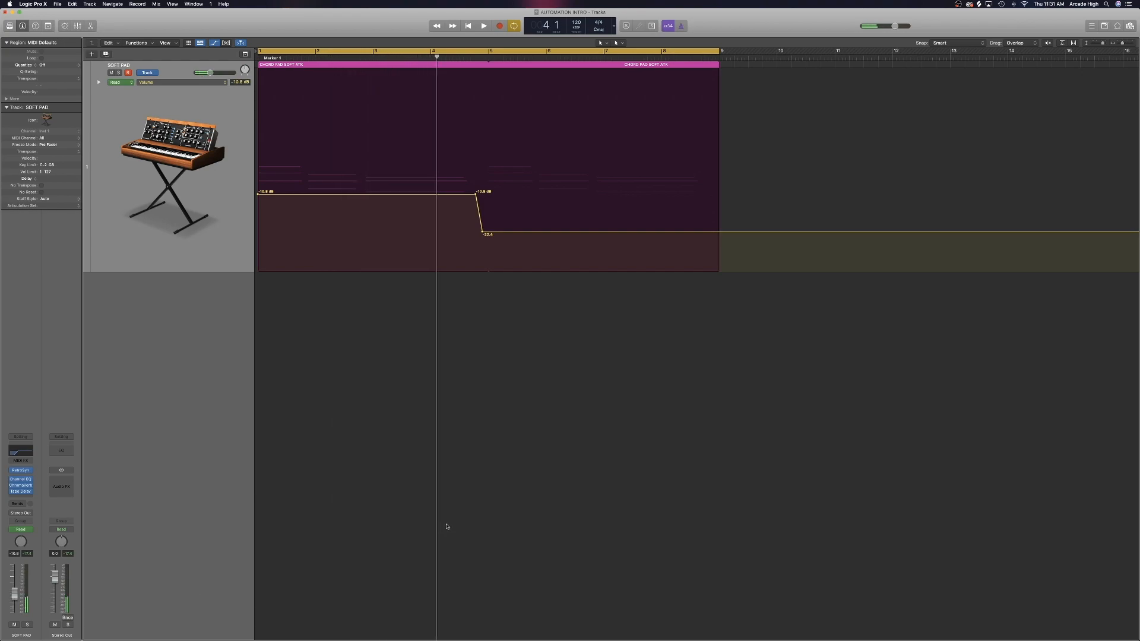
key(space)
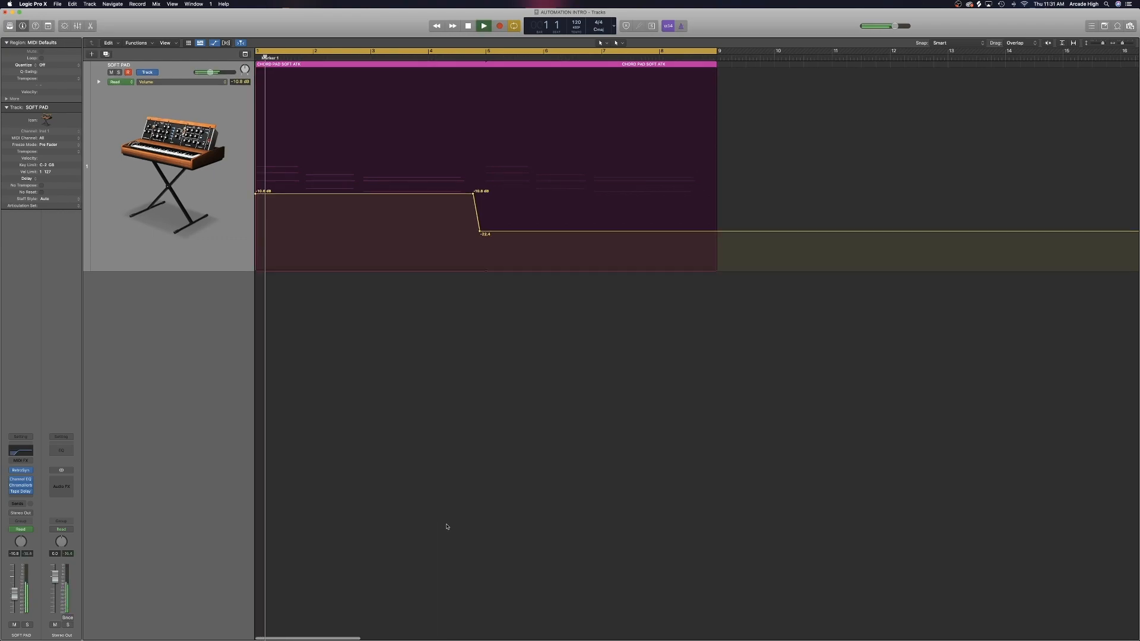
key(space)
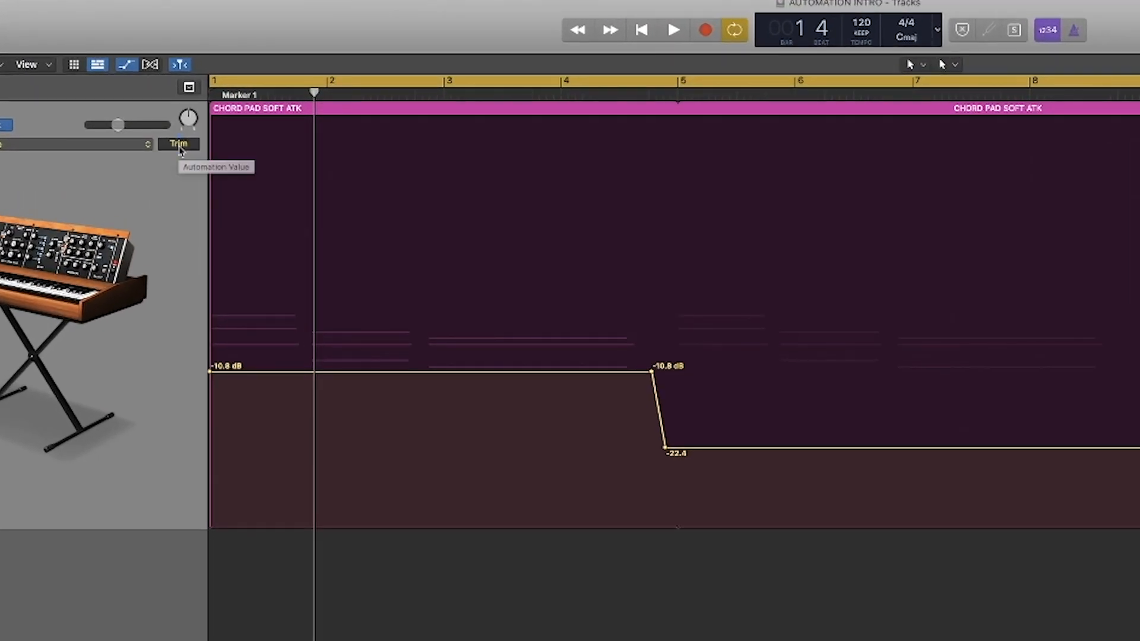
- Trim the whole volume automation down to a starting level of -14.0 dB, and back up to -10.0 dB
drag(180, 147, 182, 210)
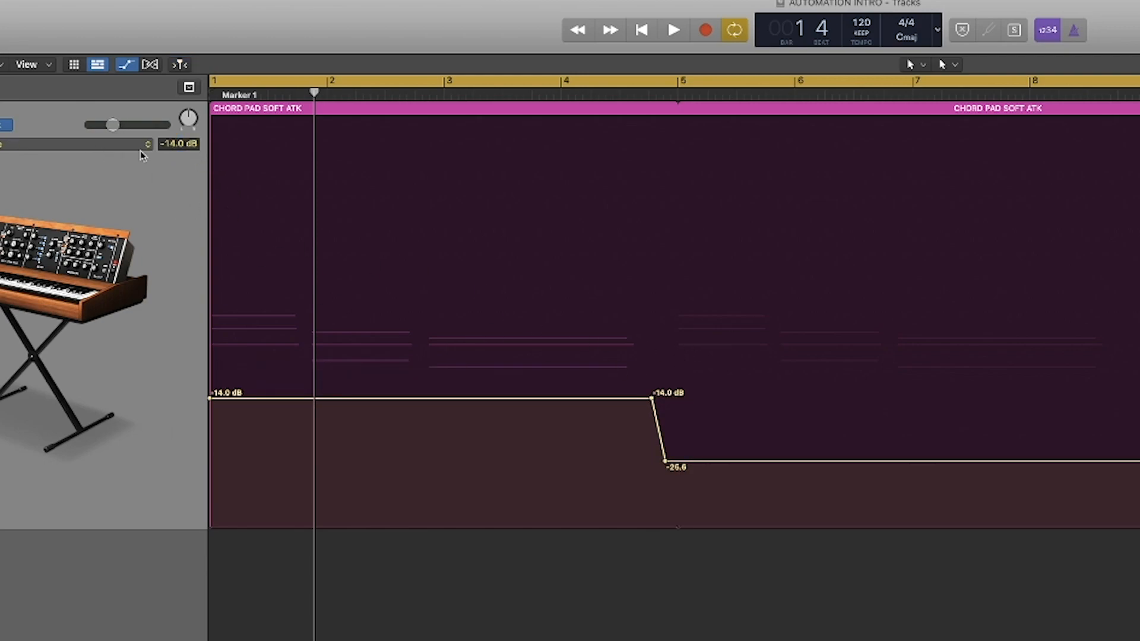
drag(178, 146, 178, 92)
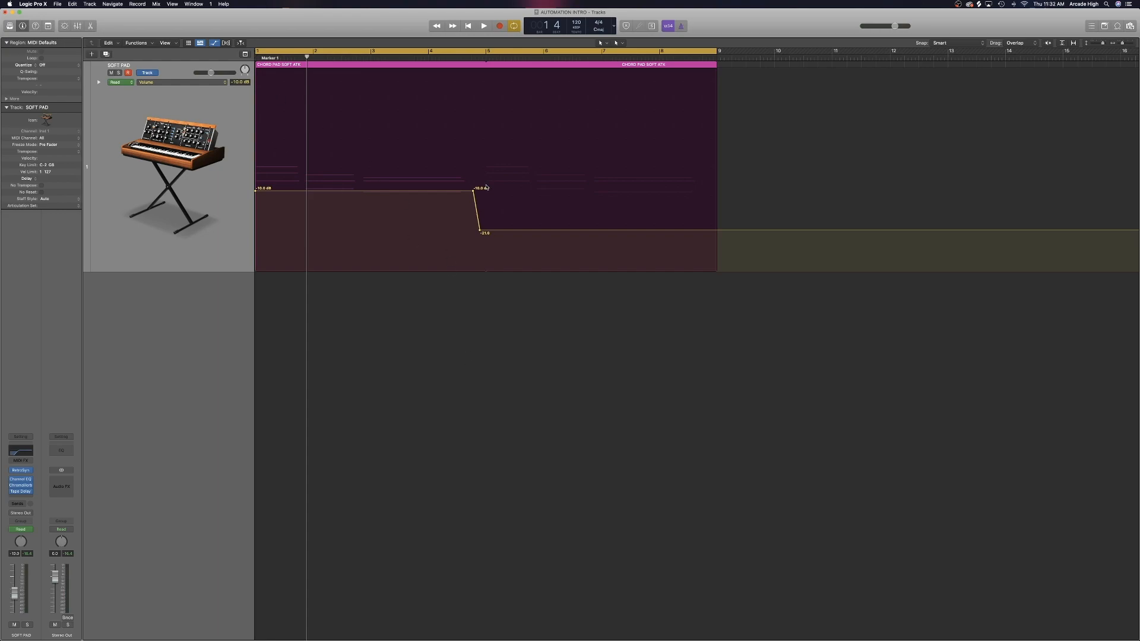
scroll(488, 184, left, 1)
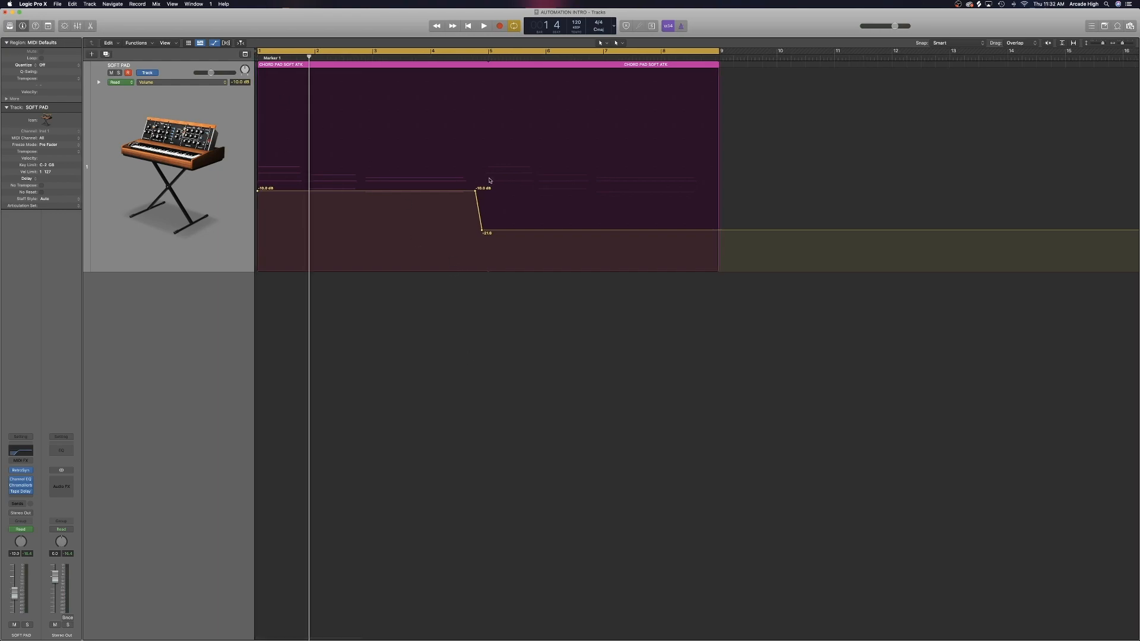
- Bring up the Soft Pad track header's commands to examine the options for deleting visible or all automation
drag(502, 178, 226, 193)
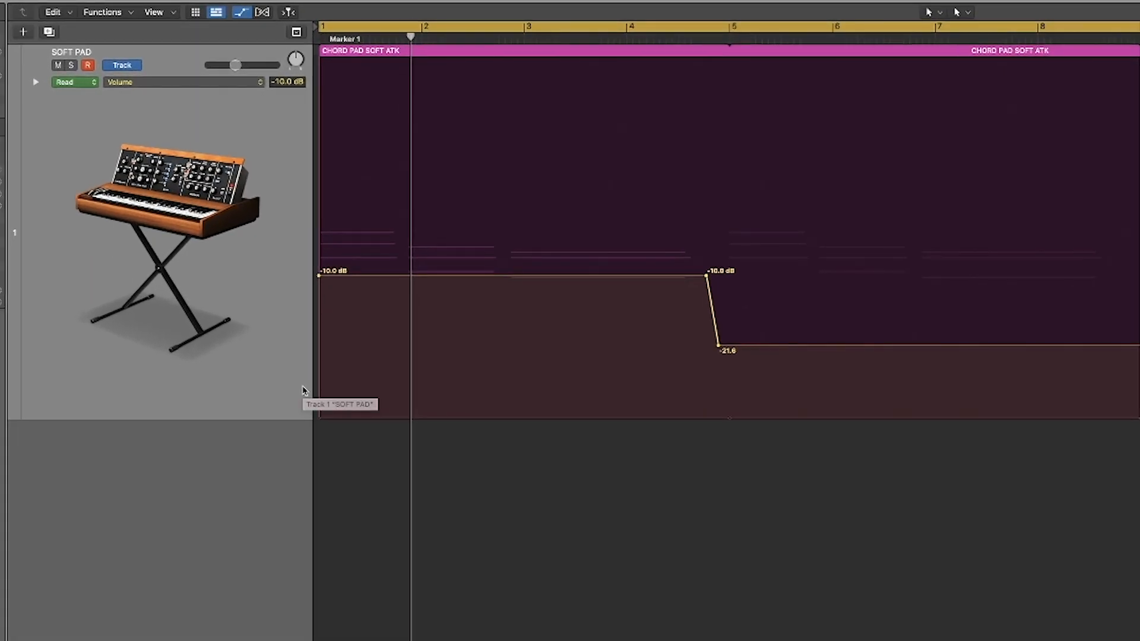
click(151, 248)
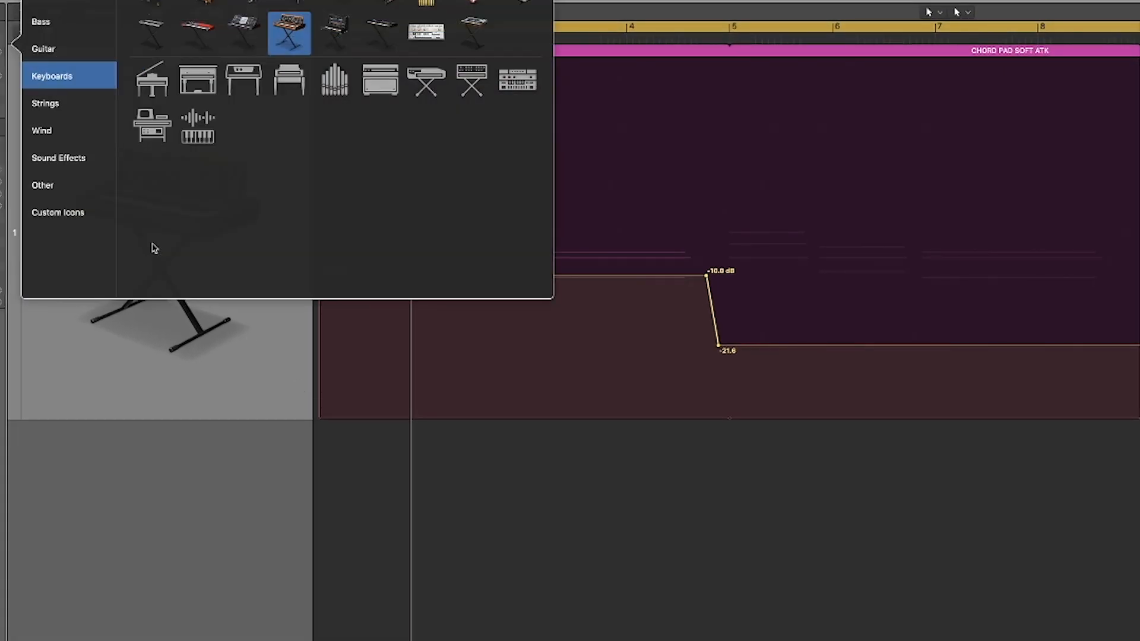
click(196, 426)
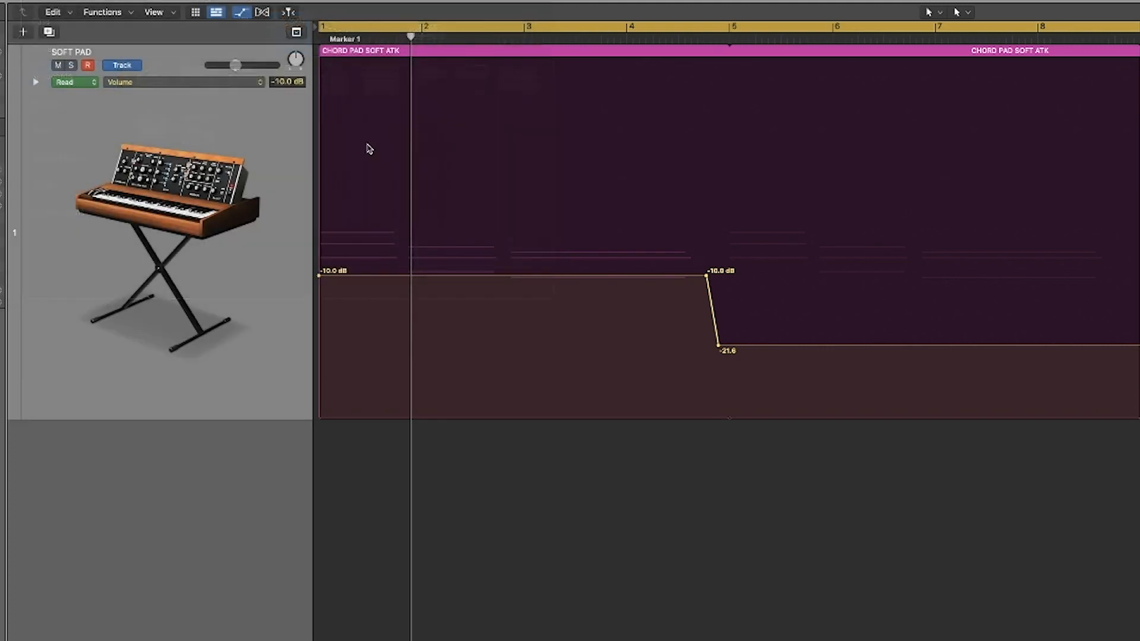
right_click(308, 385)
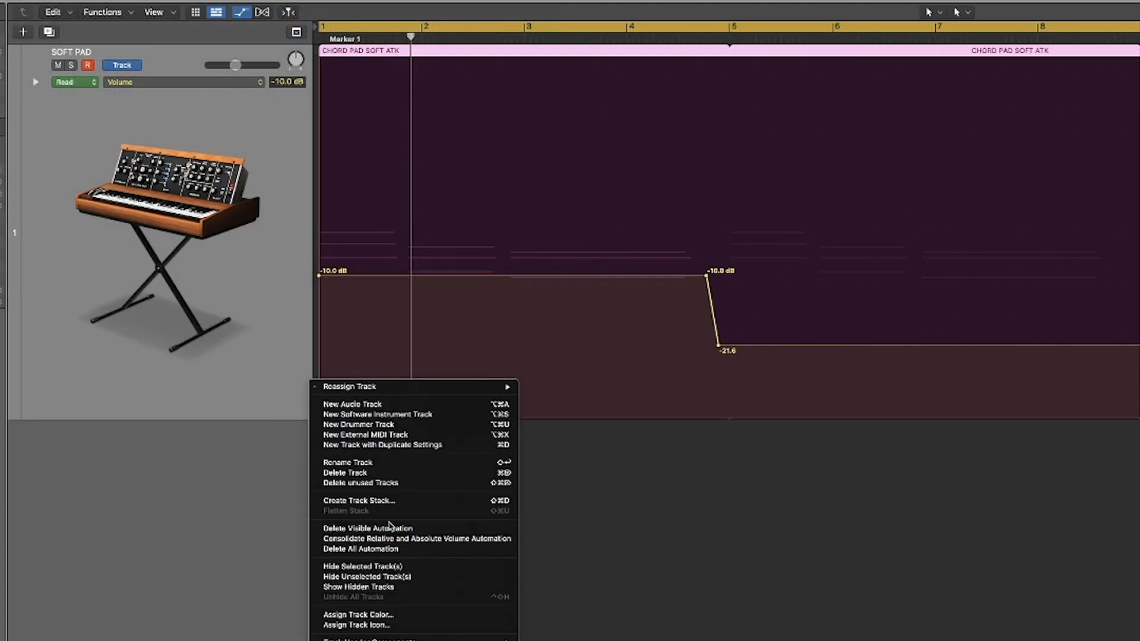
click(348, 550)
- Display the Tape Delay Feedback automation and add points, raising it to 63 % around bar 3 and 86 % from just before bar 5
click(211, 83)
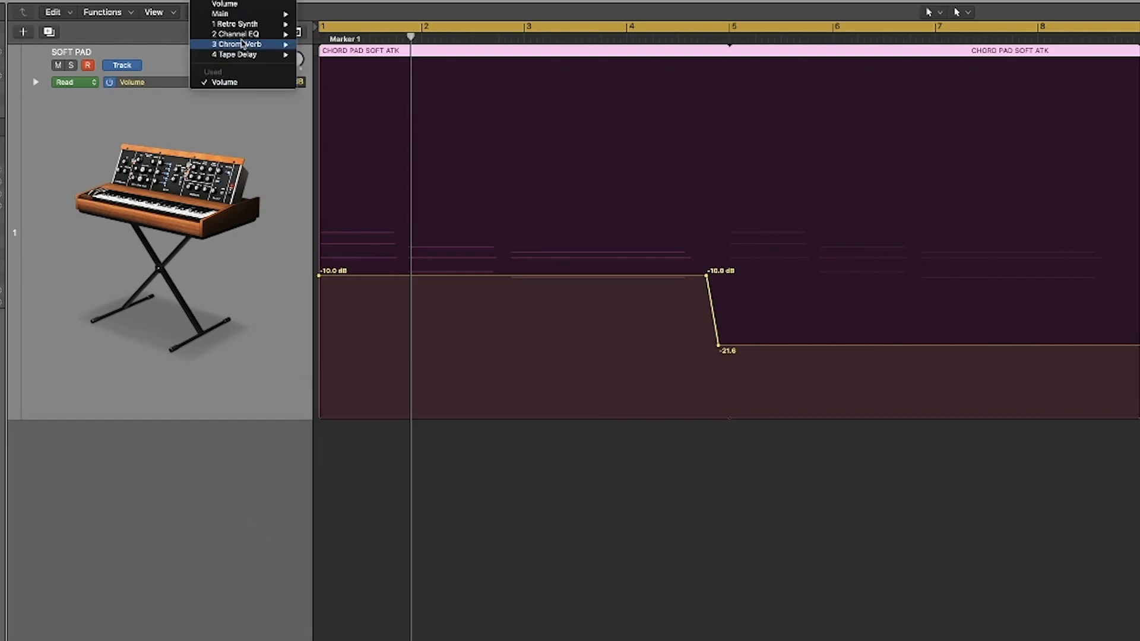
mouse_move(242, 43)
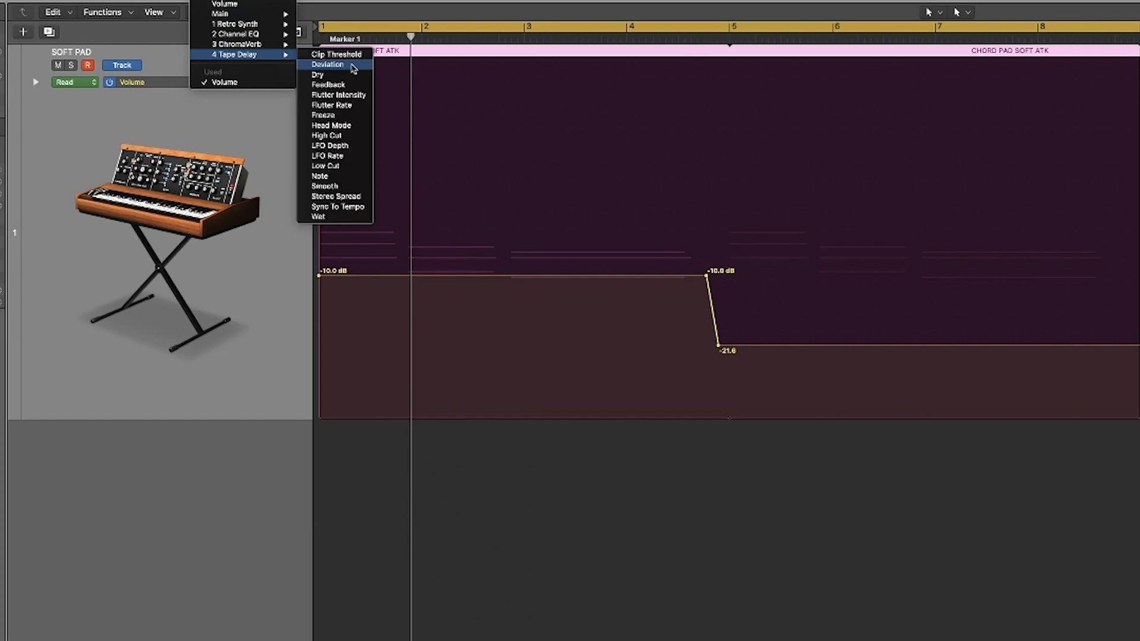
click(652, 373)
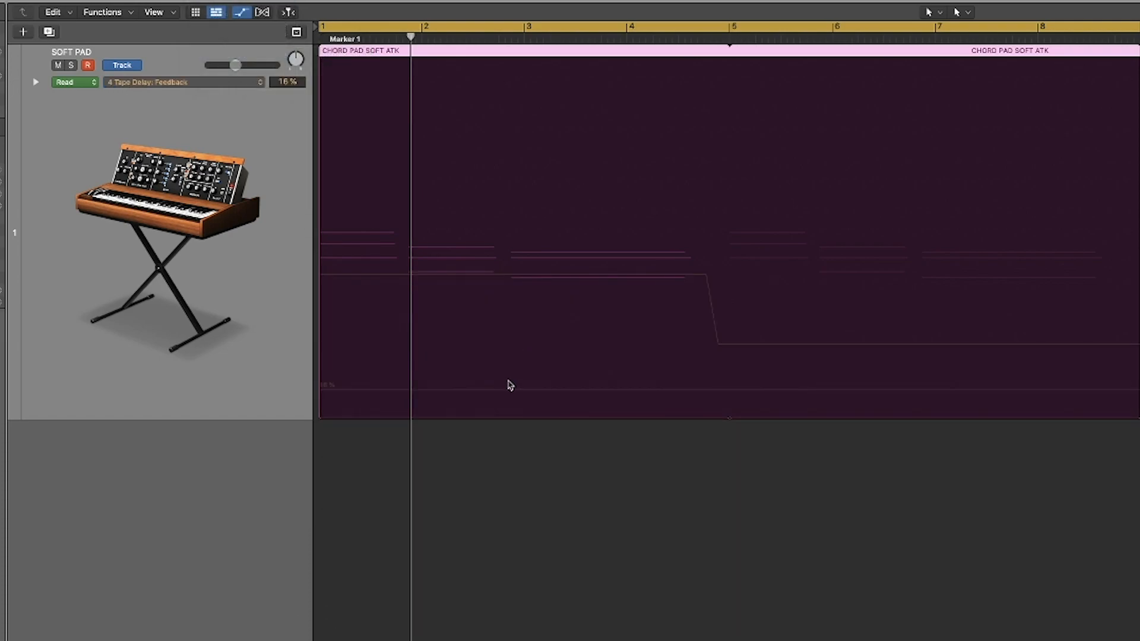
click(496, 390)
click(534, 390)
click(679, 390)
click(726, 390)
drag(756, 390, 756, 262)
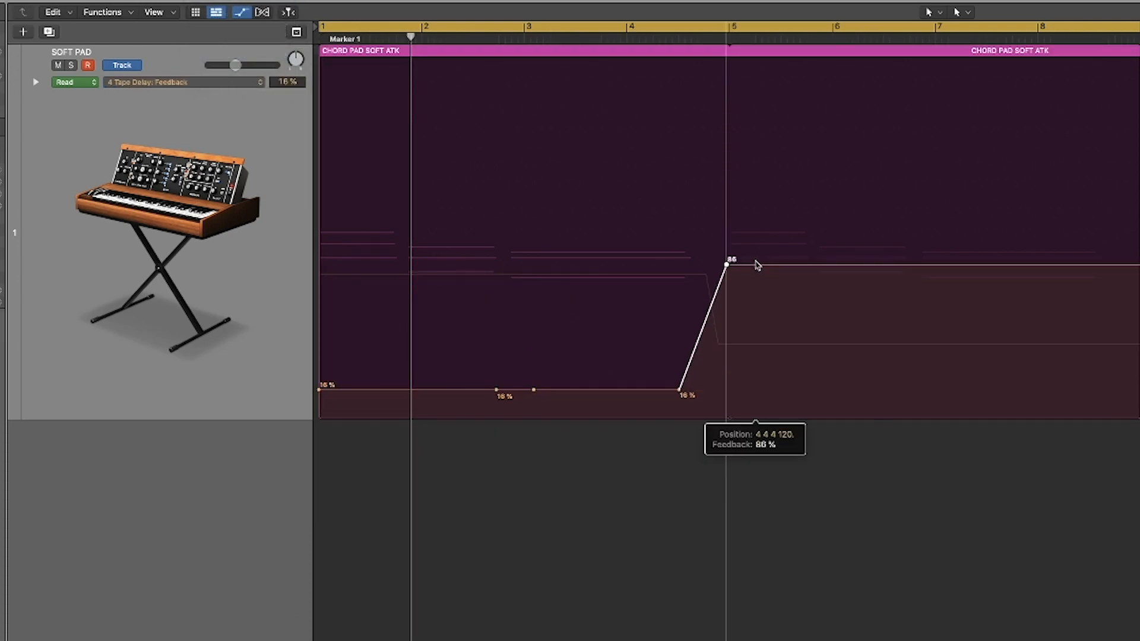
drag(506, 390, 508, 294)
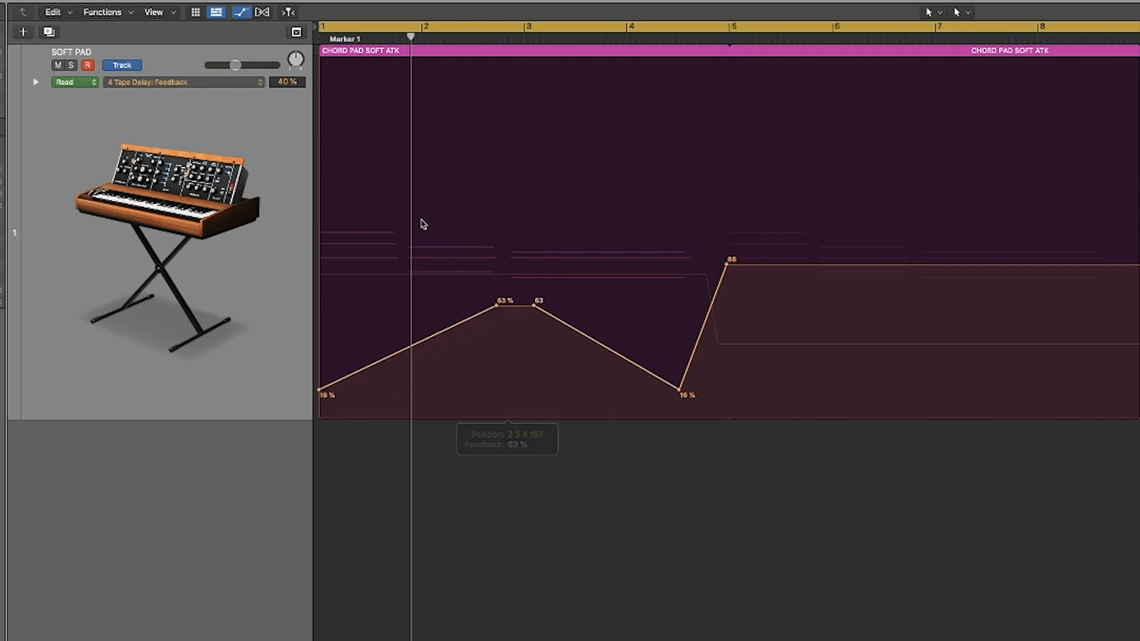
- Display the Volume automation again and examine which command would delete only the visible automation on the Soft Pad track
click(212, 84)
click(224, 66)
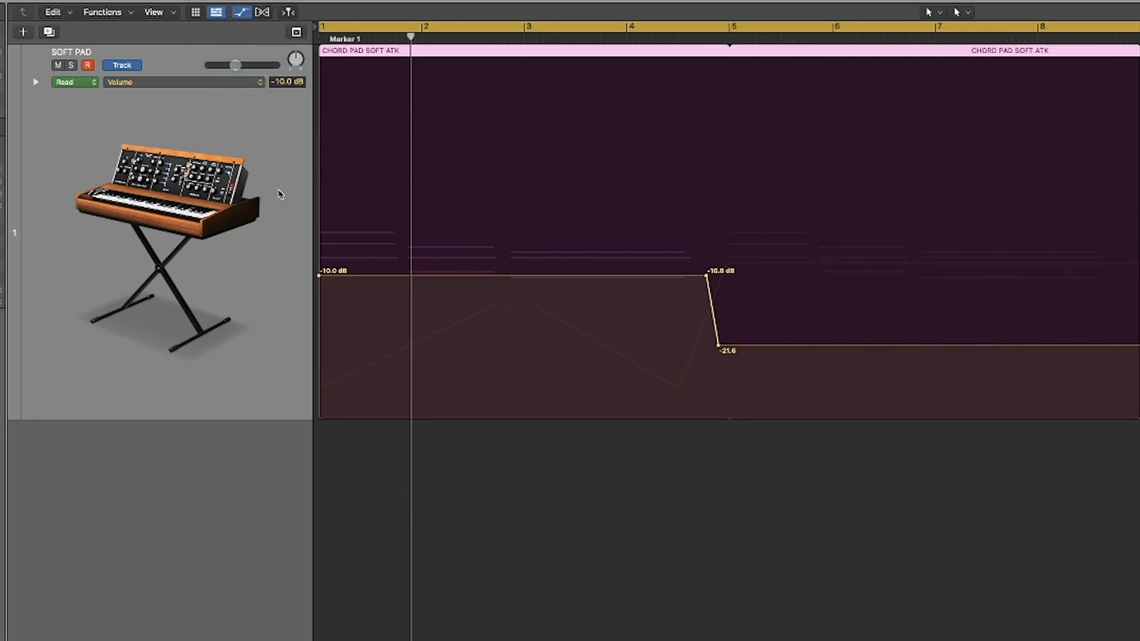
right_click(300, 350)
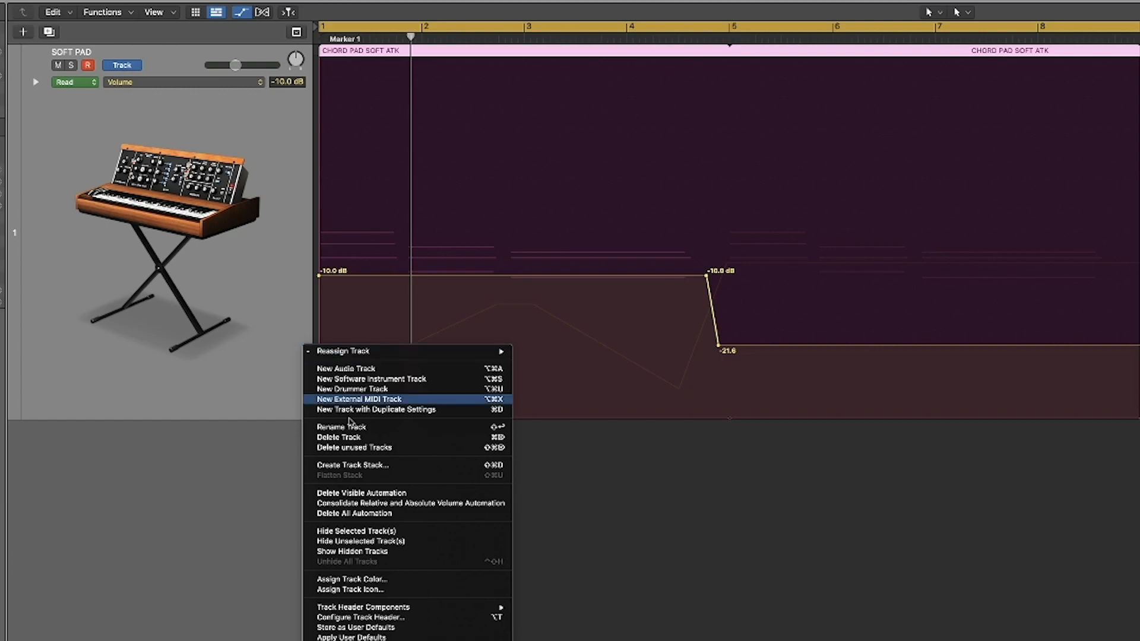
click(375, 495)
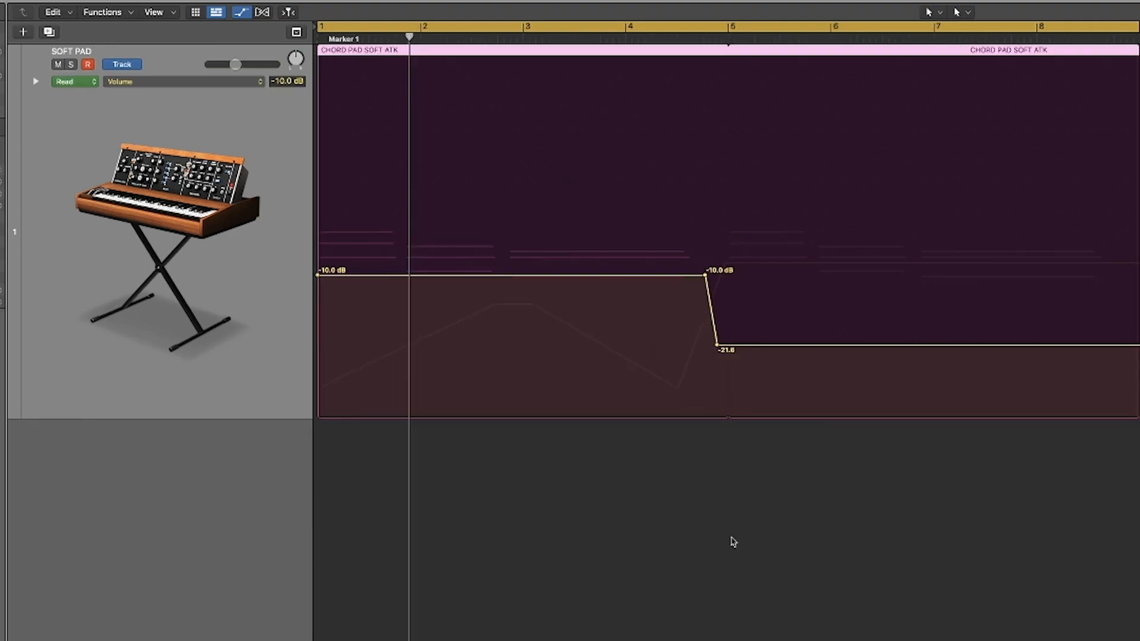
key(ctrl+super)
key(ctrl+super+BackSpace)
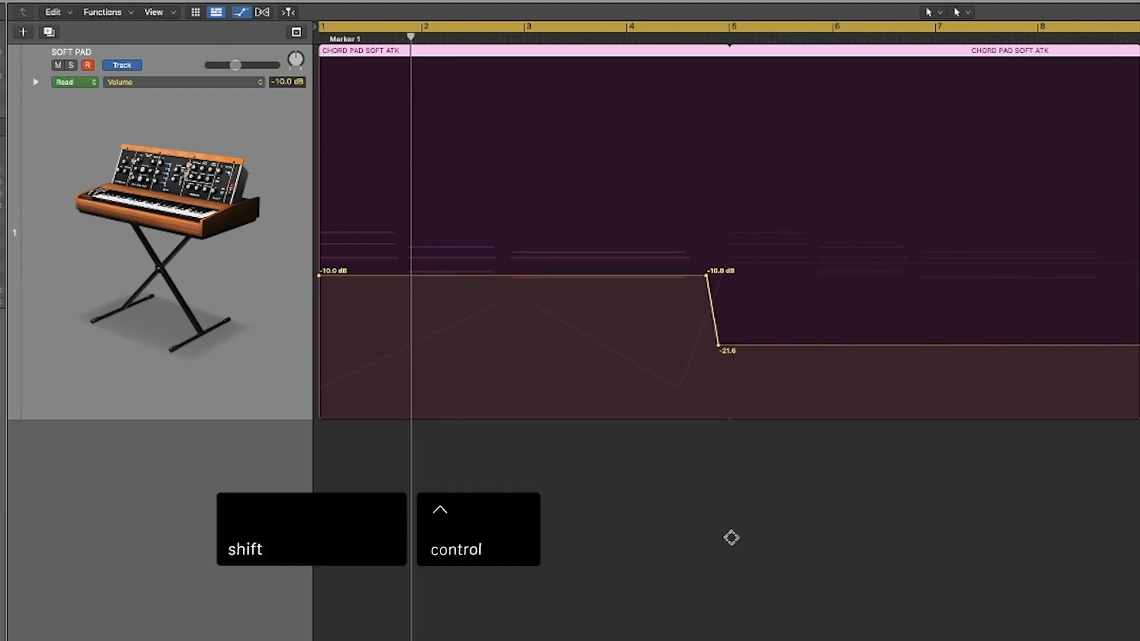
key(ctrl+shift+super+BackSpace)
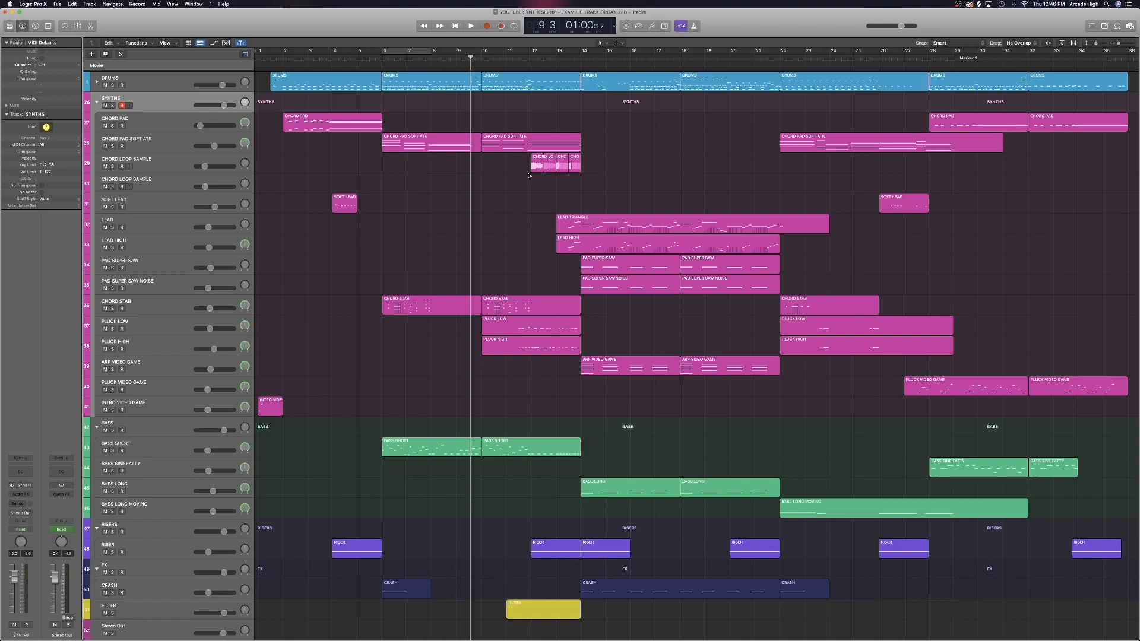
- Play back the example arrangement from about bar 9 to bar 17, stop, and set the playhead at bar 10
key(space)
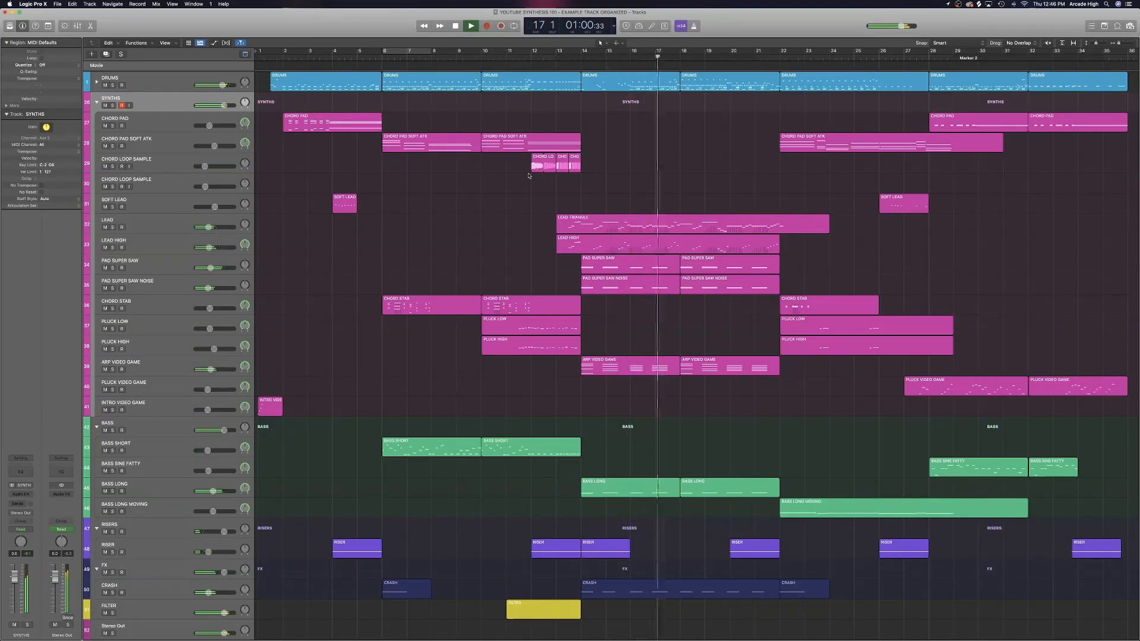
key(space)
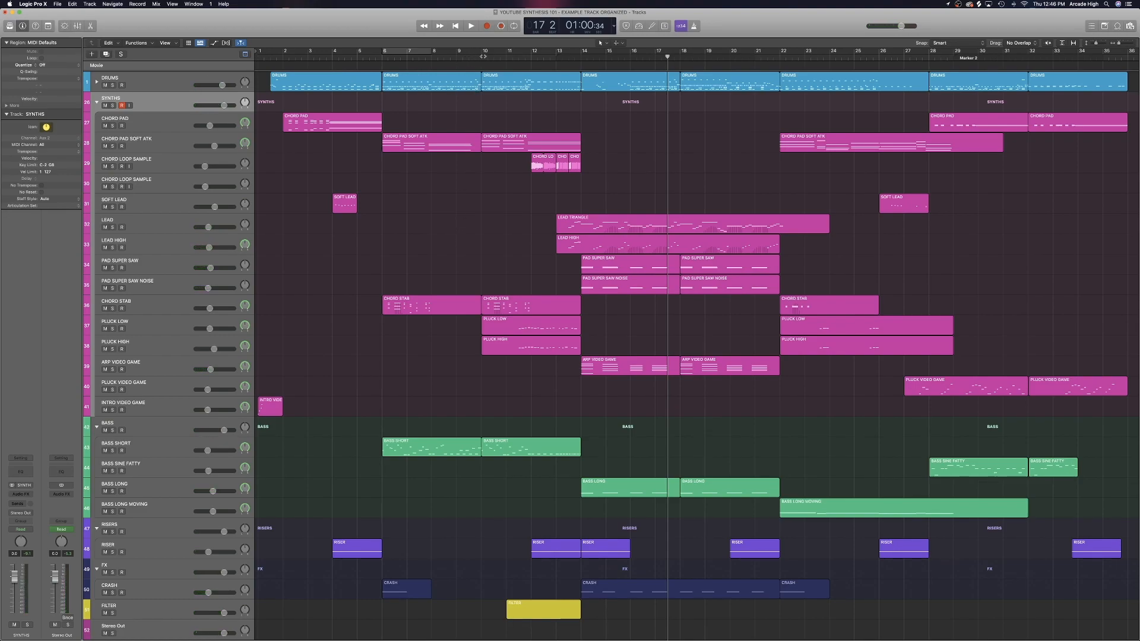
click(482, 57)
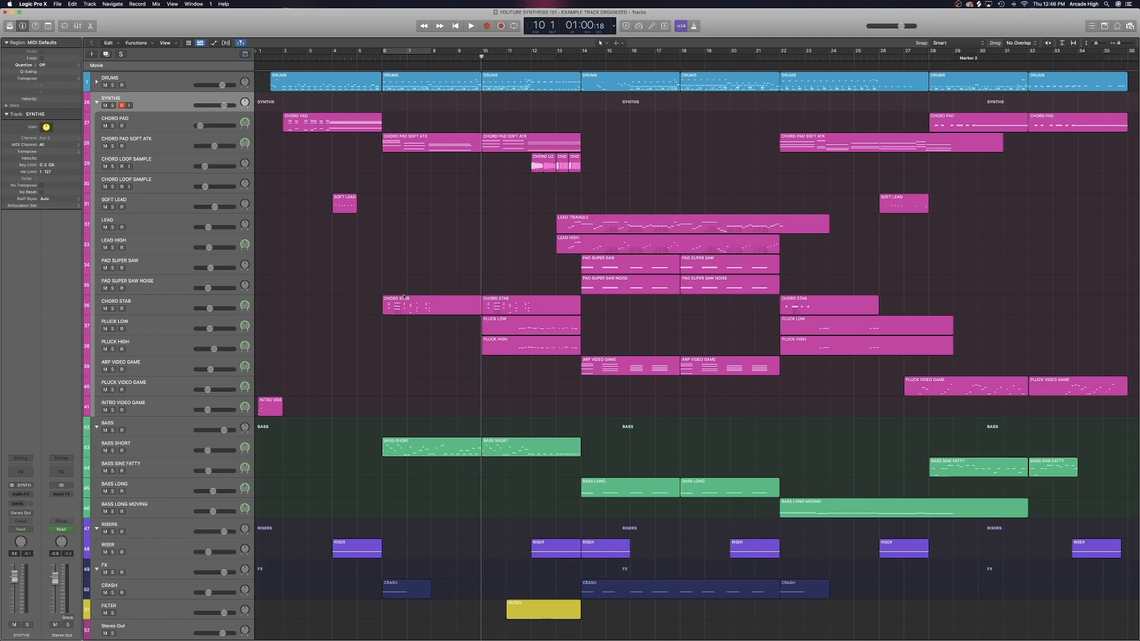
- Open the first Chord Stab region in the Piano Roll and show its region automation lane
double_click(425, 305)
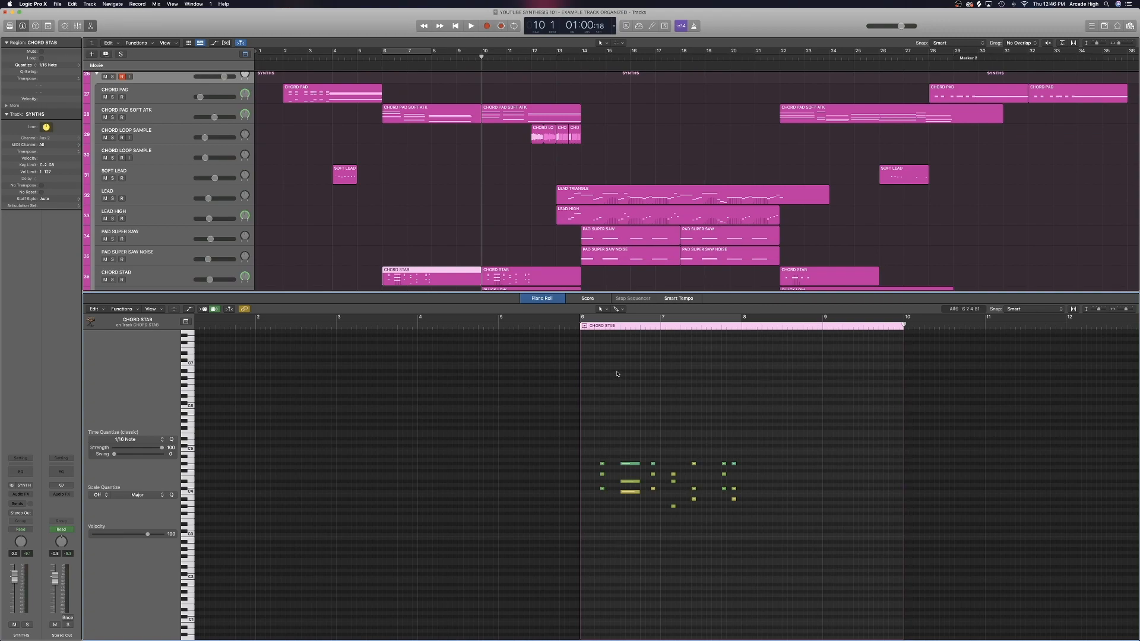
key(a)
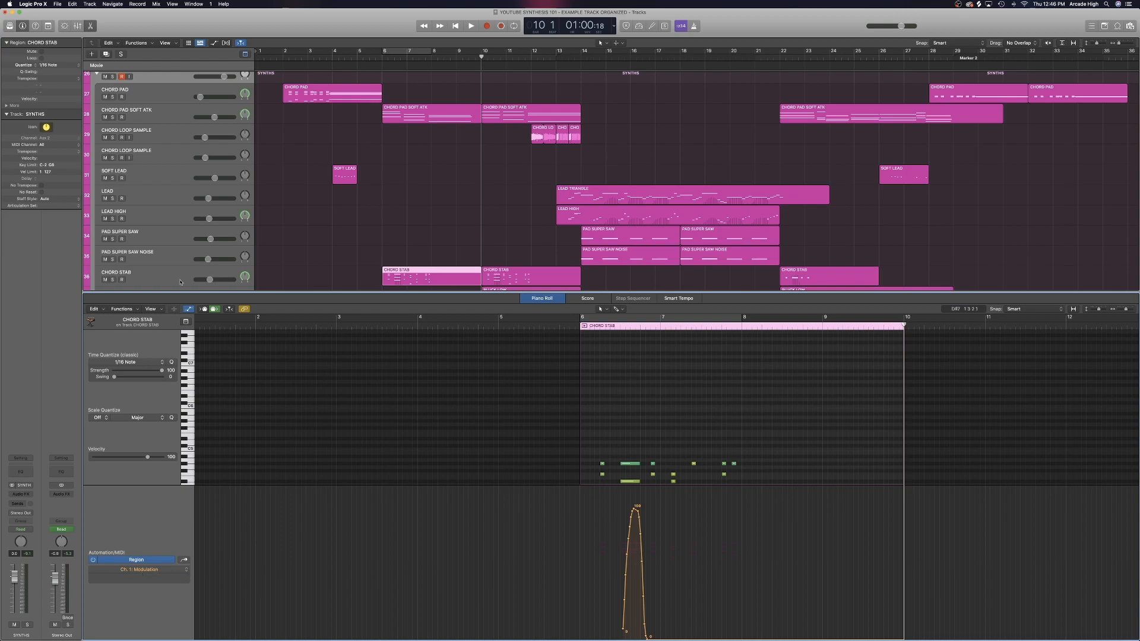
- Show track automation in the arrangement, look through the Lead track's automation parameters, and hide the automation again
click(307, 258)
key(a)
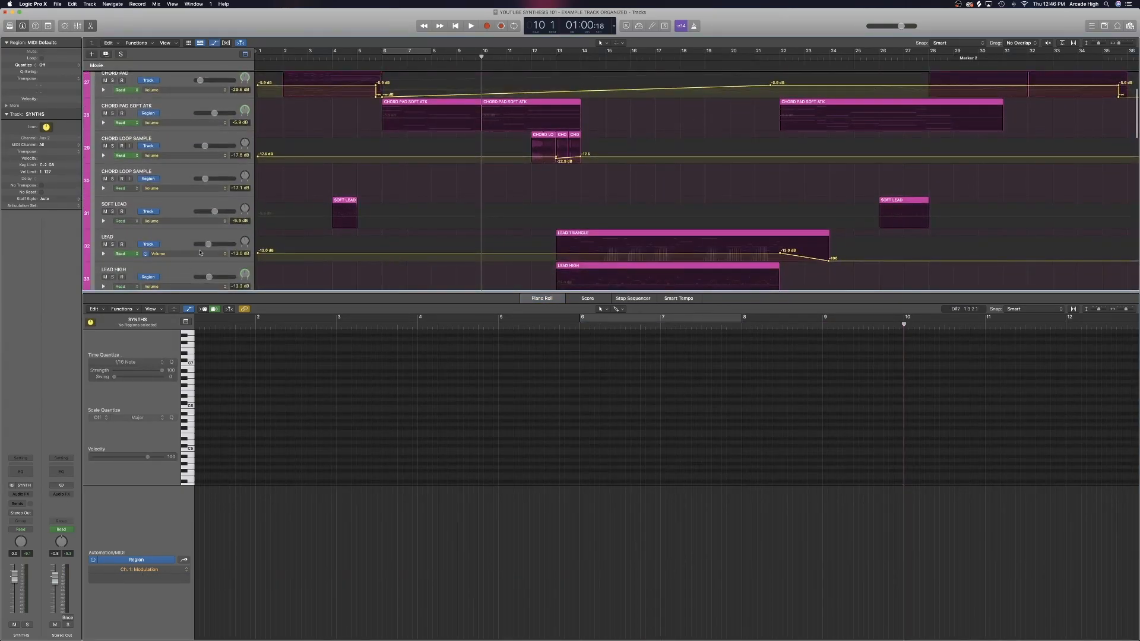
click(197, 255)
click(297, 244)
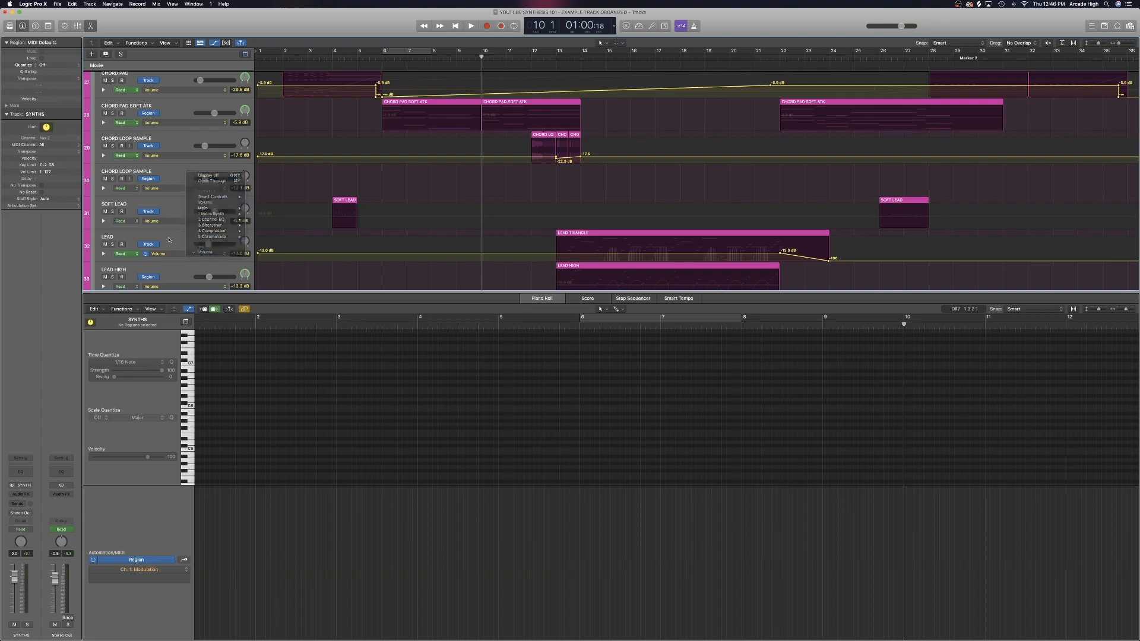
key(a)
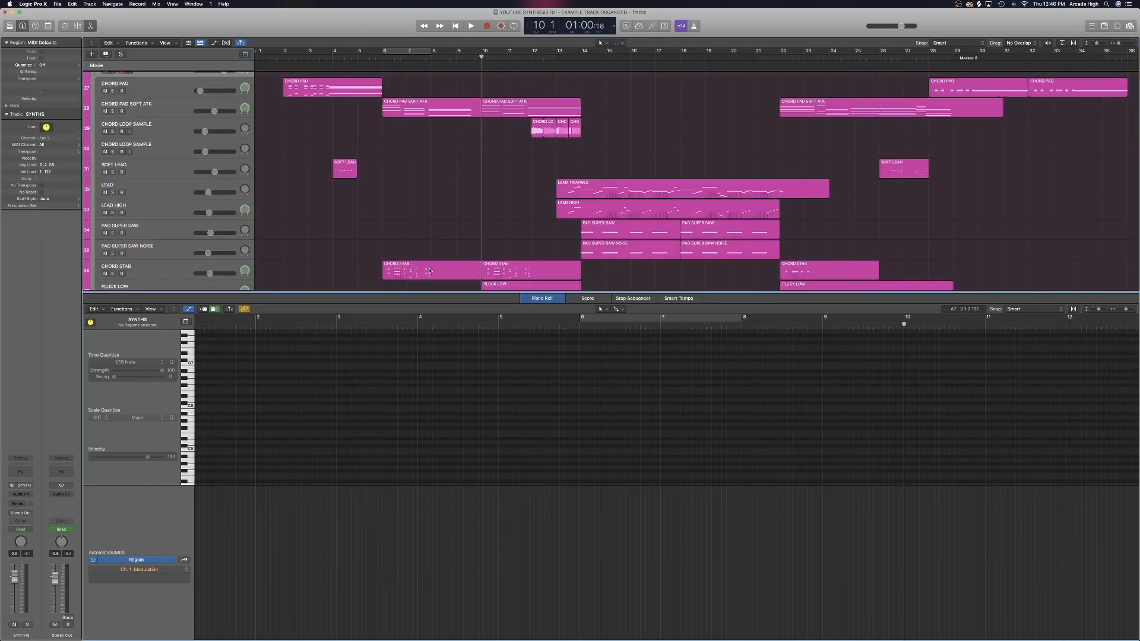
- Select the first Chord Stab region and examine the automation and MIDI parameters available for its region automation lane
click(430, 271)
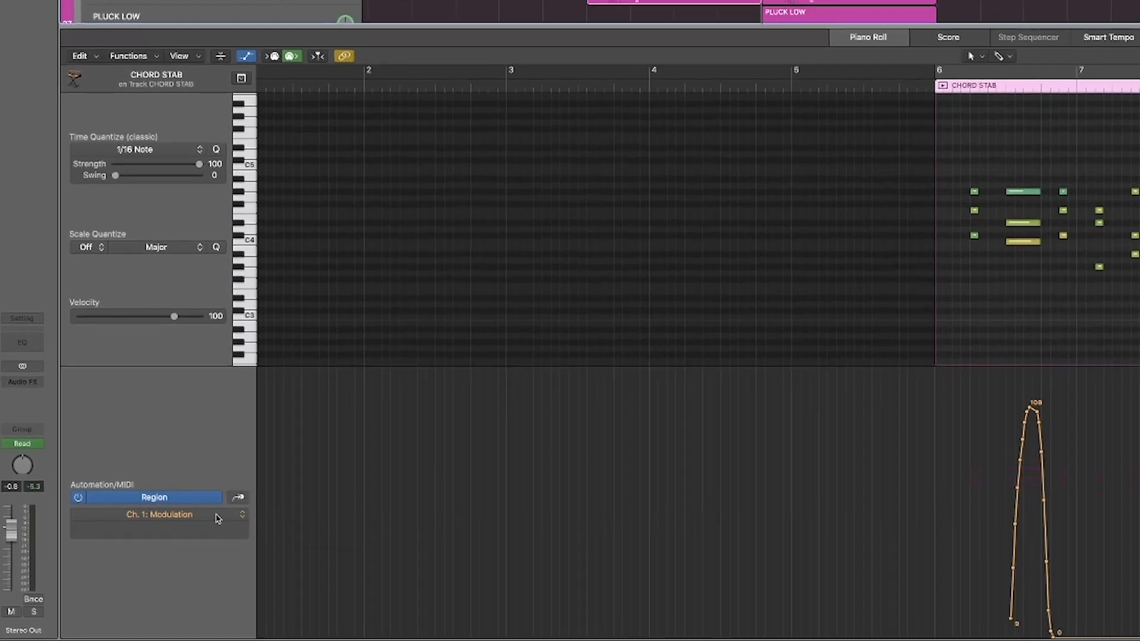
click(171, 572)
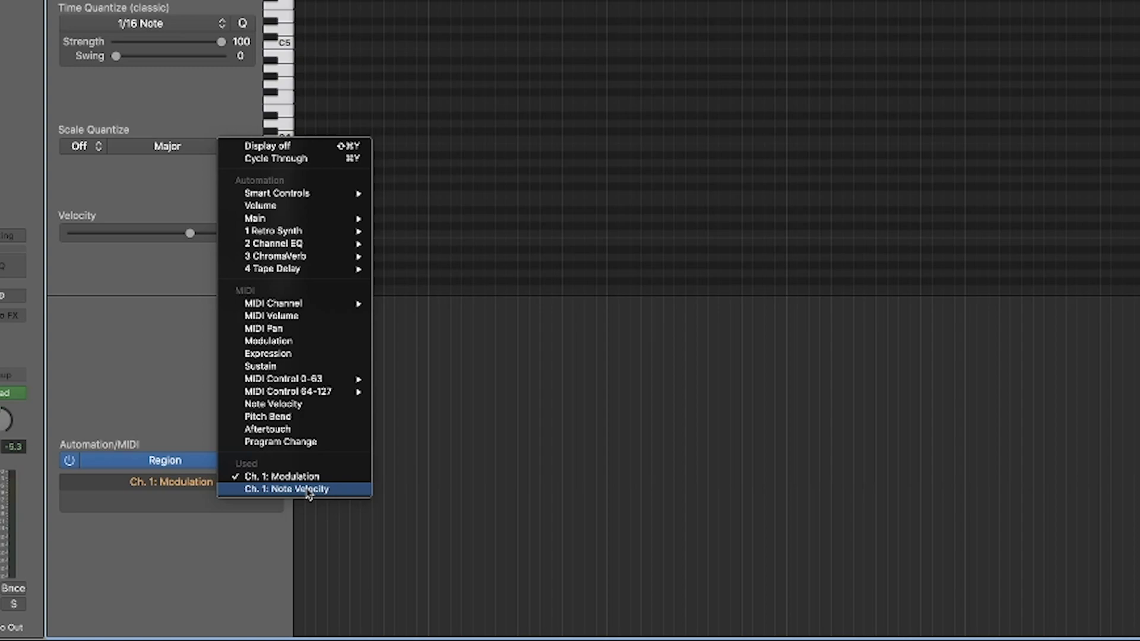
click(266, 531)
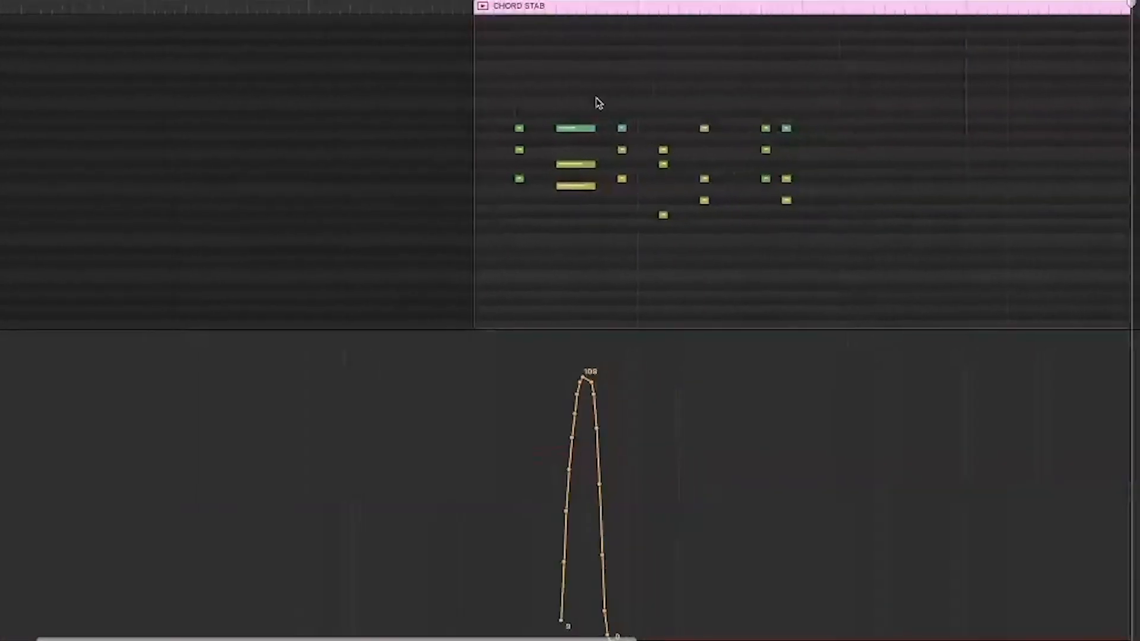
- Play bars 6 to 8 in a cycle to hear the Chord Stab region's modulation
click(386, 9)
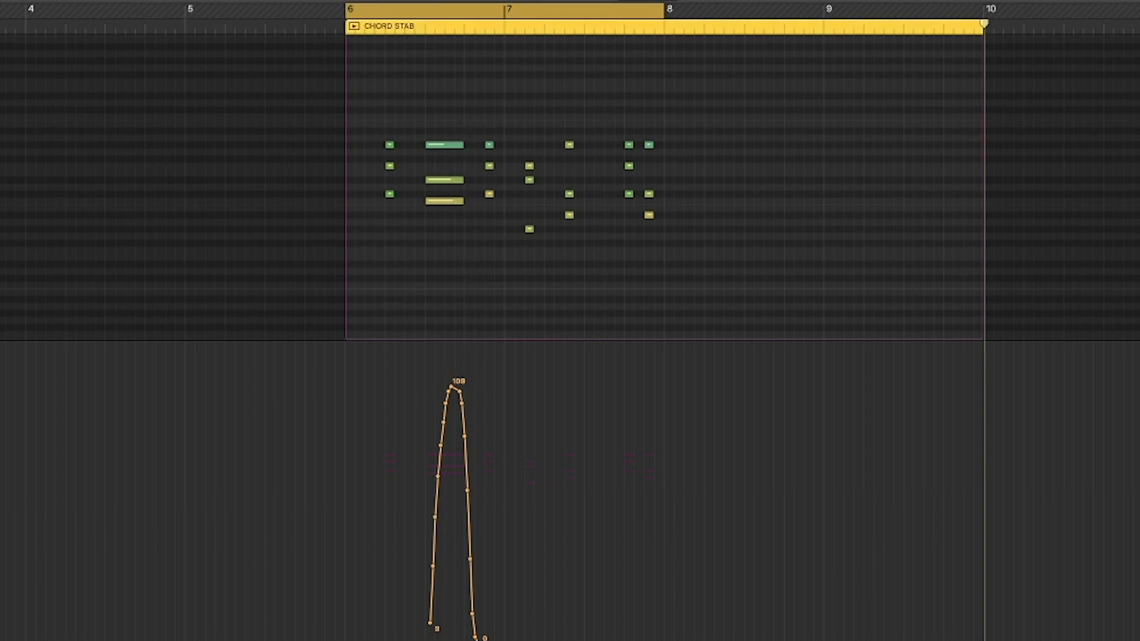
key(space)
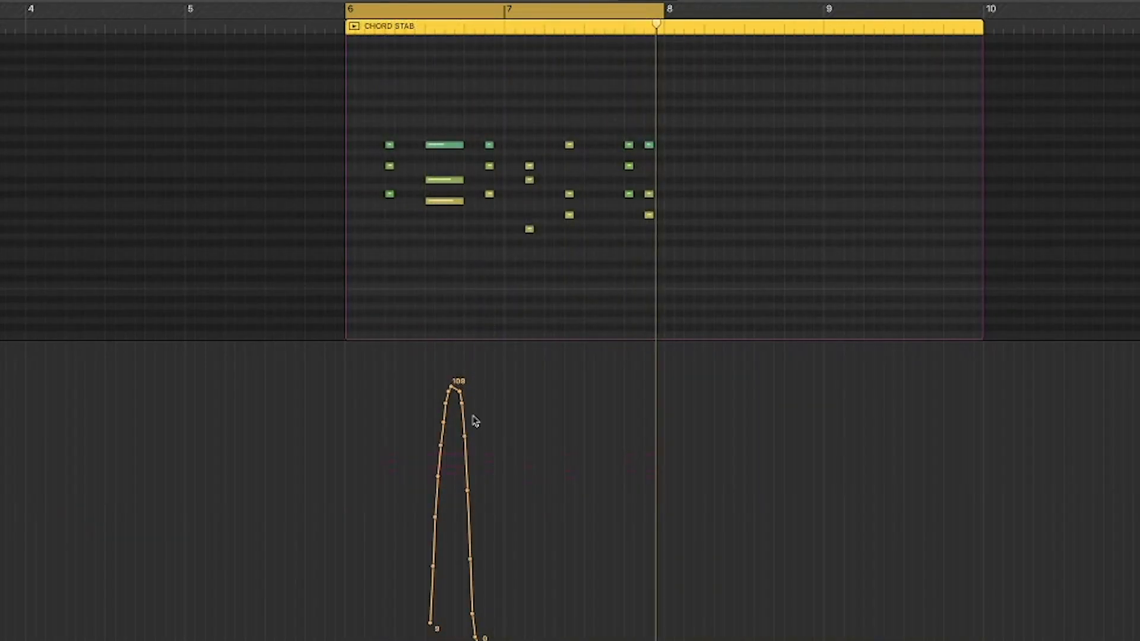
- Try moving the Chord Stab's Modulation peak down to 69 just after bar 7, stop playback, and undo the change
drag(452, 388, 516, 482)
key(space)
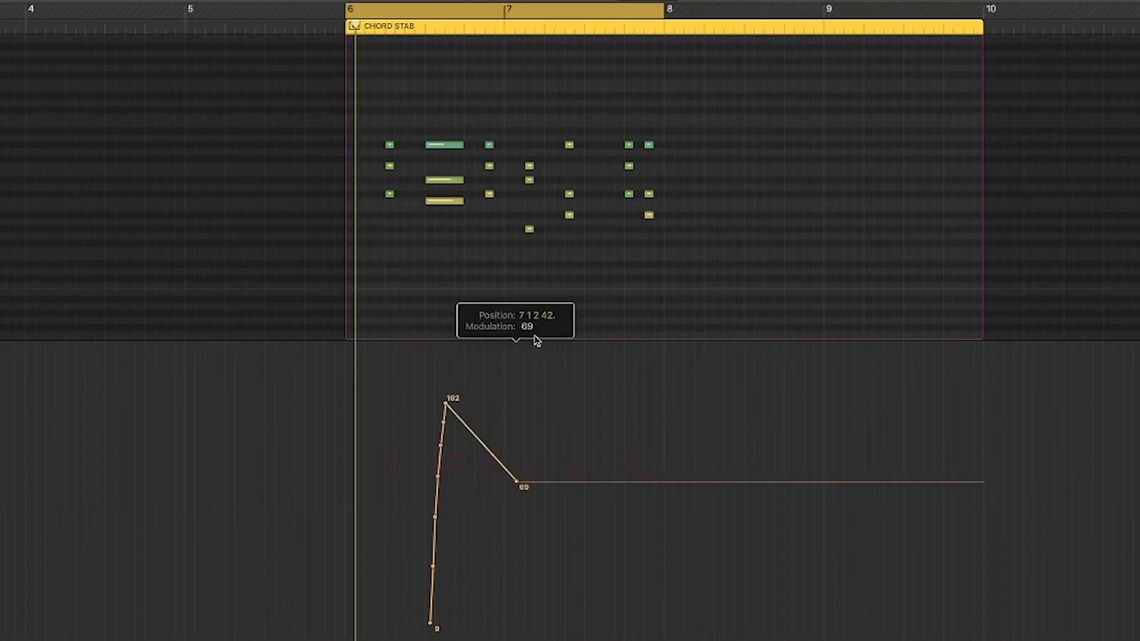
key(super+z)
key(super+z)
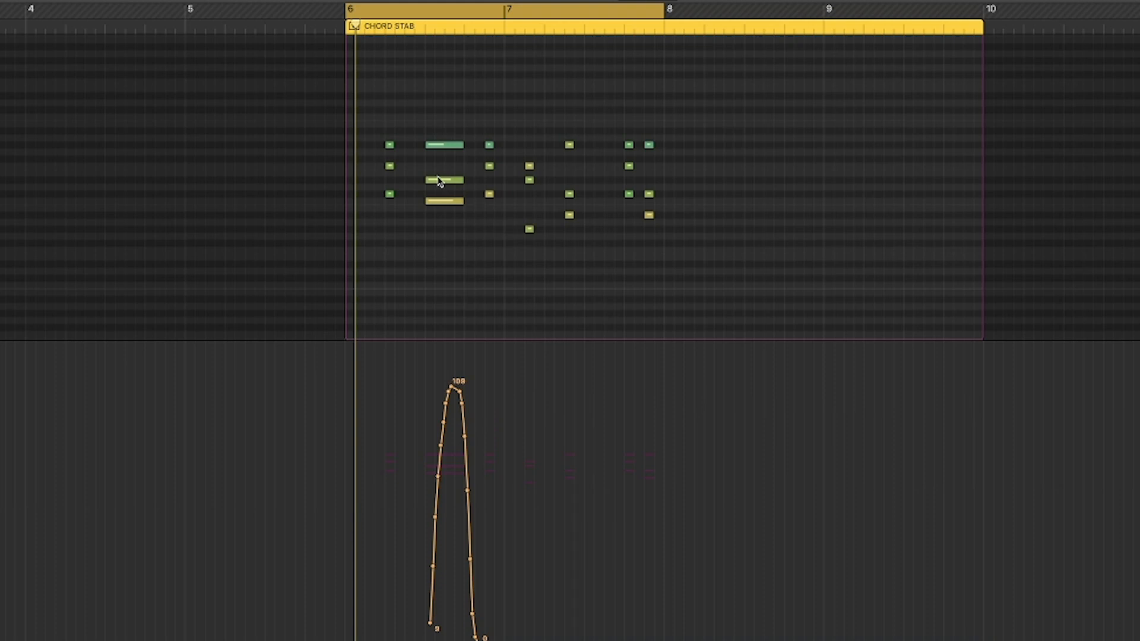
click(510, 455)
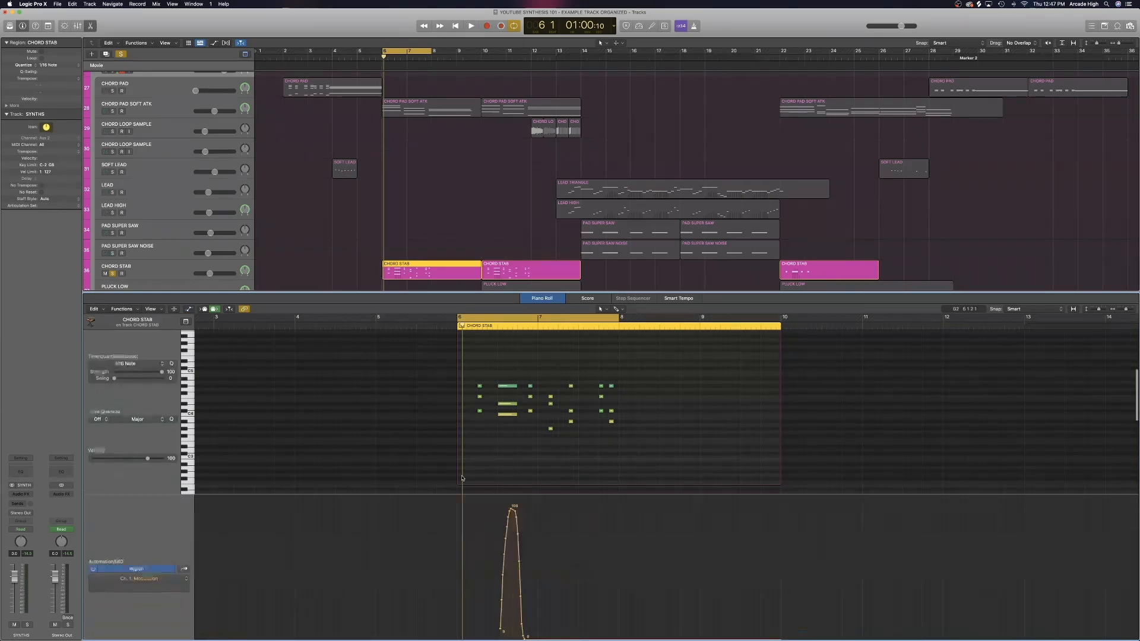
- Toggle the Piano Roll's region automation lane on and off, leaving it hidden
key(a)
key(a)
key(a)
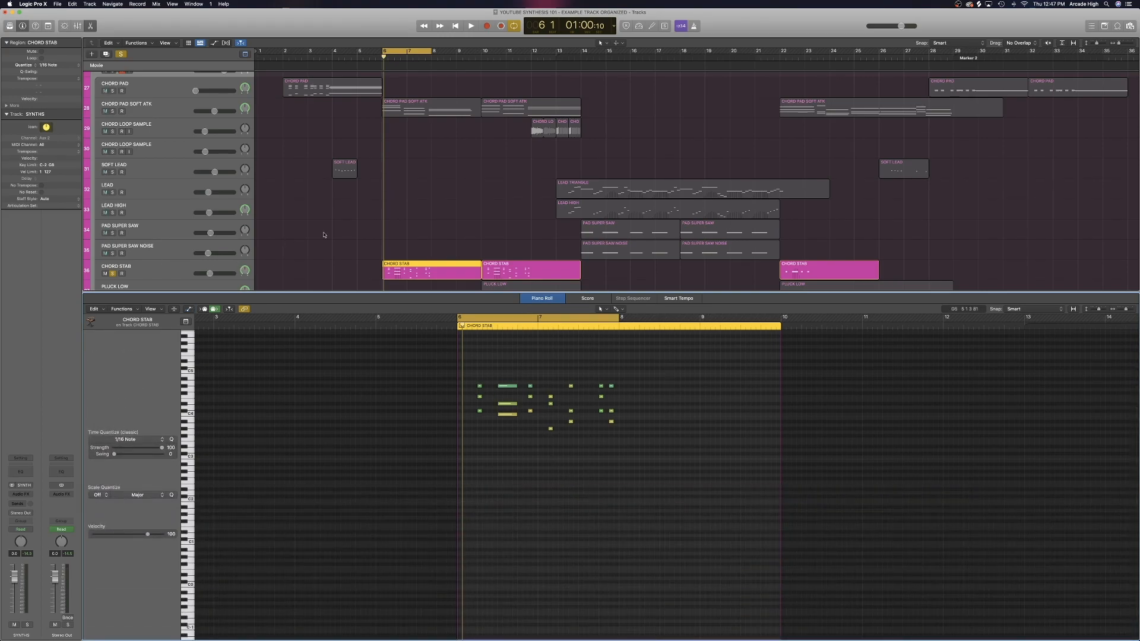
- Show and hide track automation in the arrangement with no region selected, and close the Piano Roll
click(339, 214)
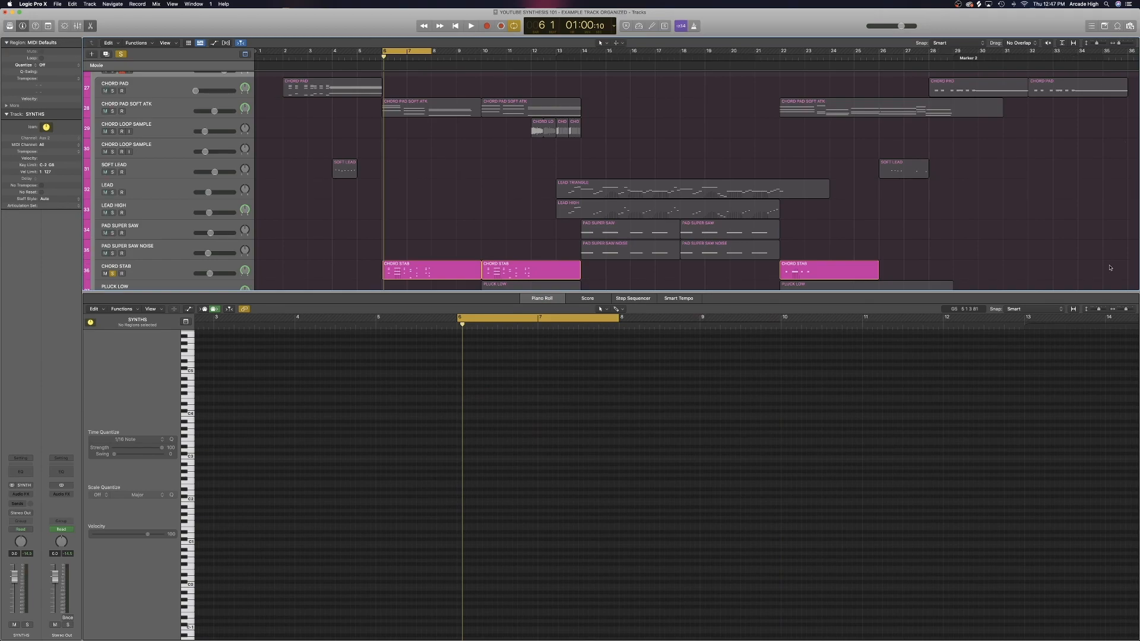
key(a)
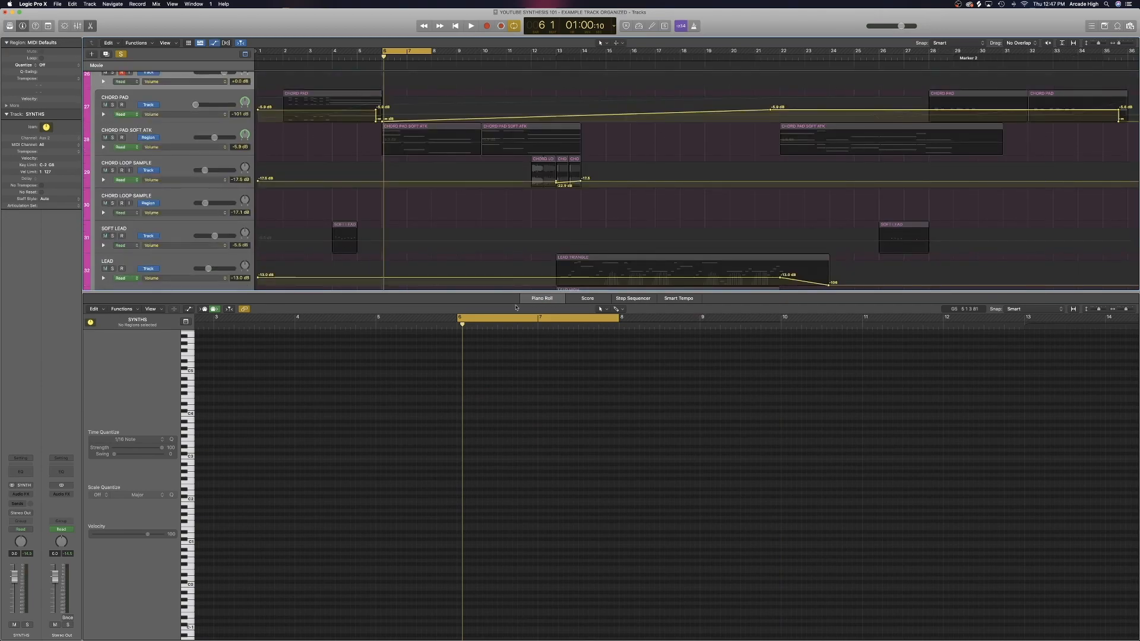
key(a)
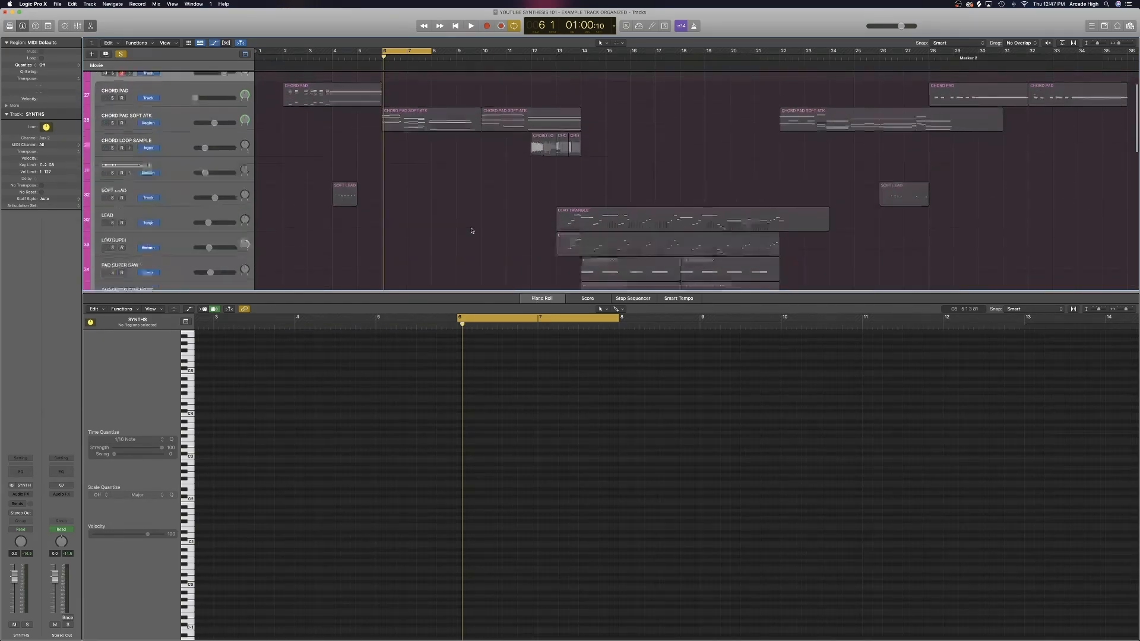
key(e)
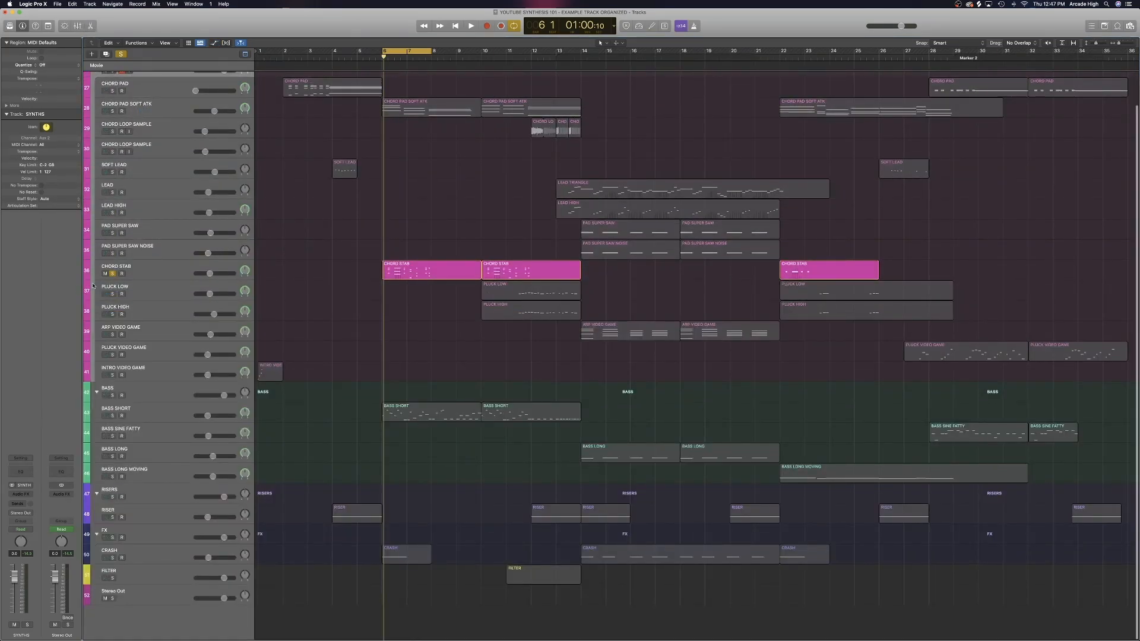
- Turn off the Chord Stab track's solo and the cycle over bars 6 to 8
key(s)
click(404, 52)
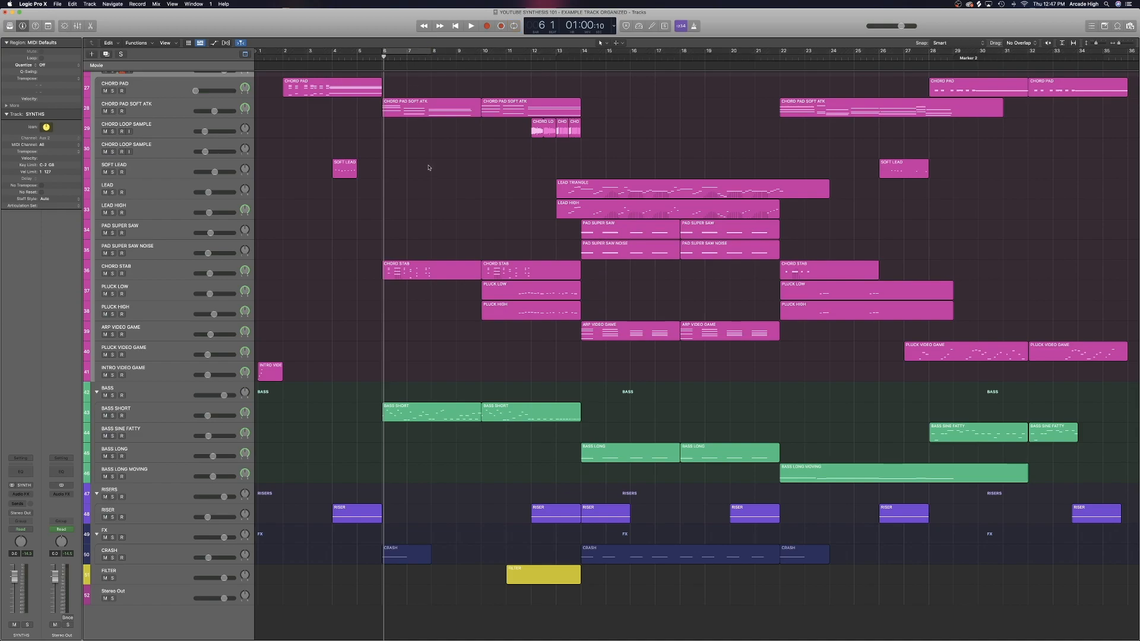
scroll(429, 168, right, 2)
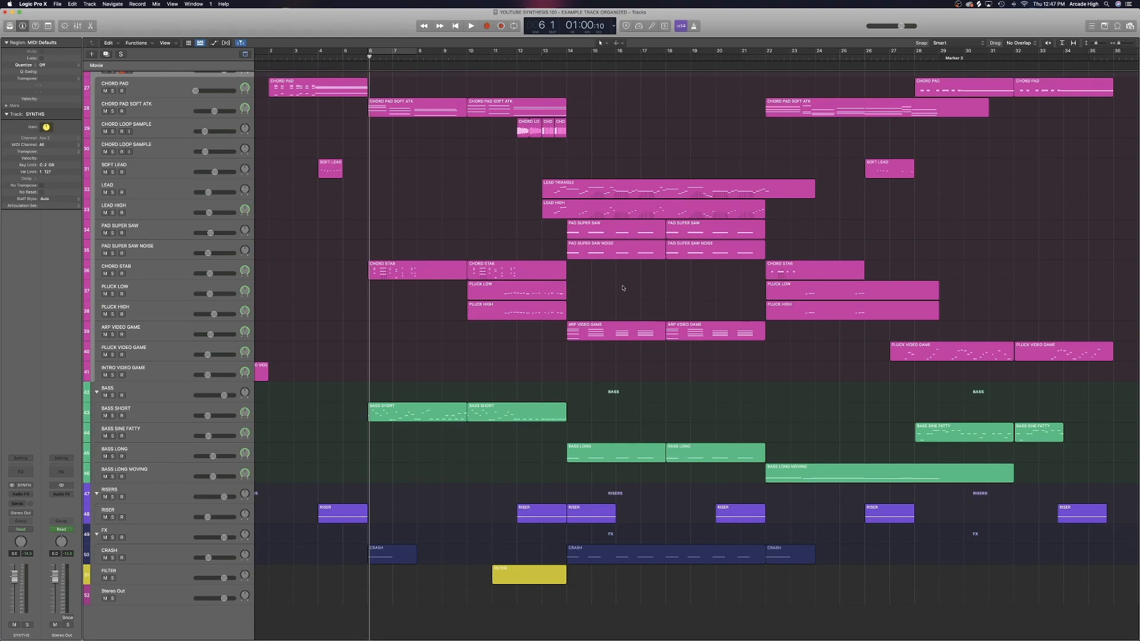
- Show track automation, try moving the first Arp Video Game region to bar 6 together with its automation data, and undo the move
key(a)
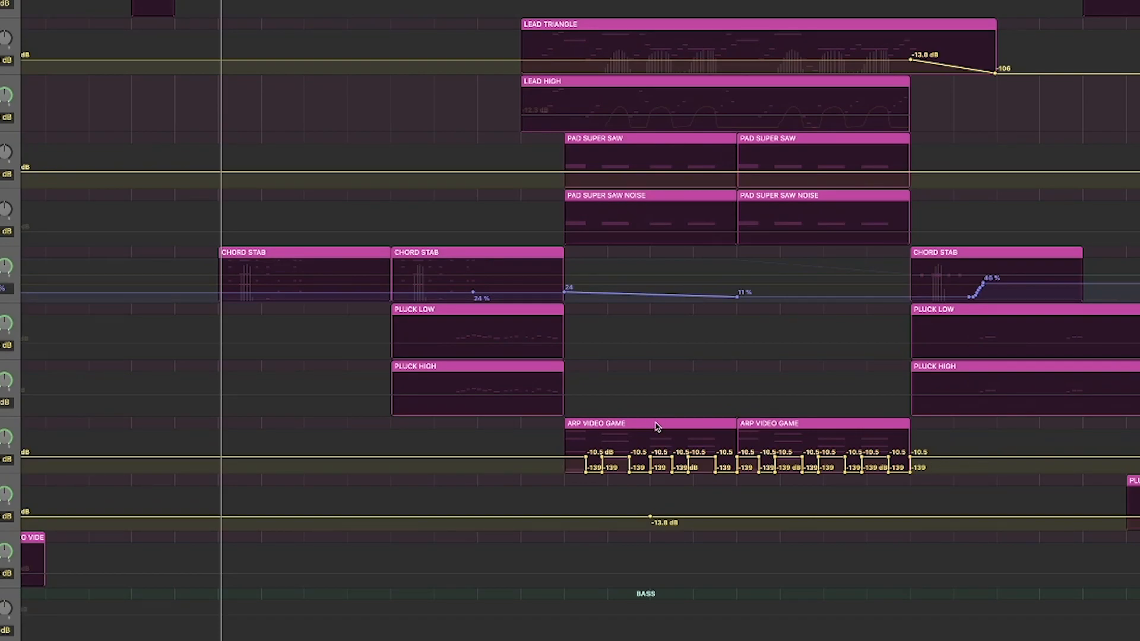
drag(697, 432, 357, 445)
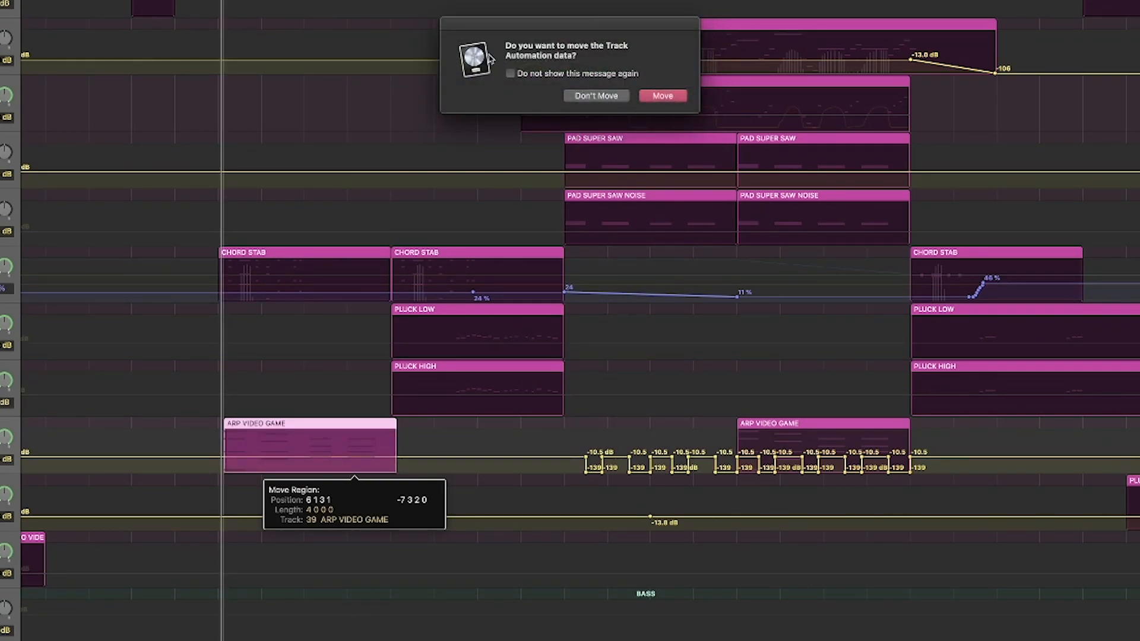
click(663, 98)
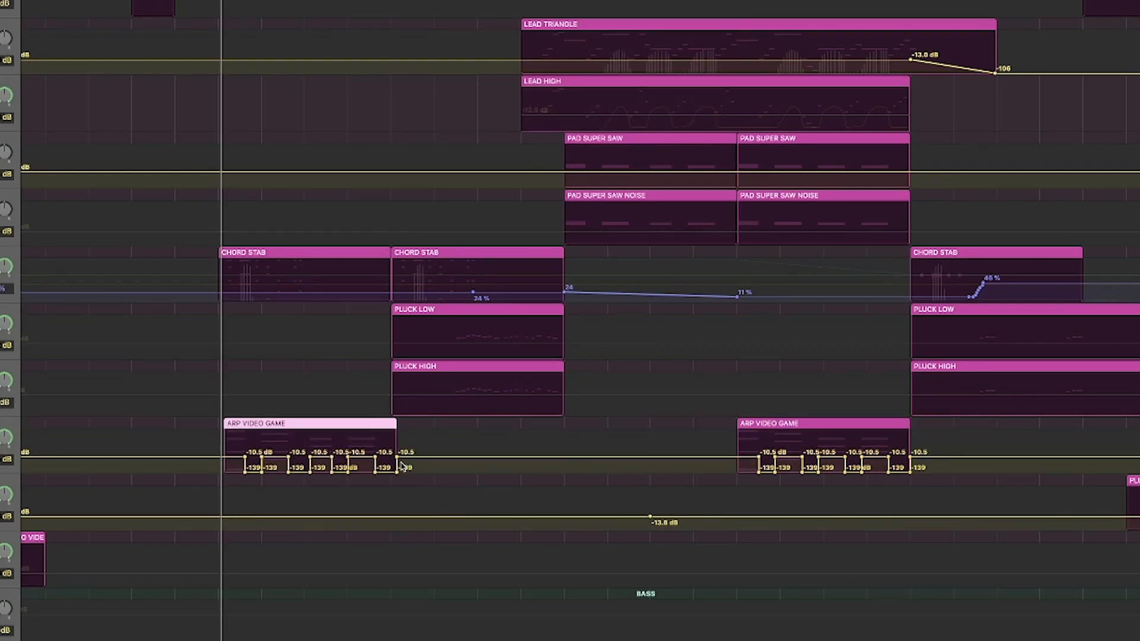
key(super+z)
- Try moving the first Arp Video Game region to 10 3 1 1 without its automation data, undo the move, and hide track automation
drag(644, 433, 493, 433)
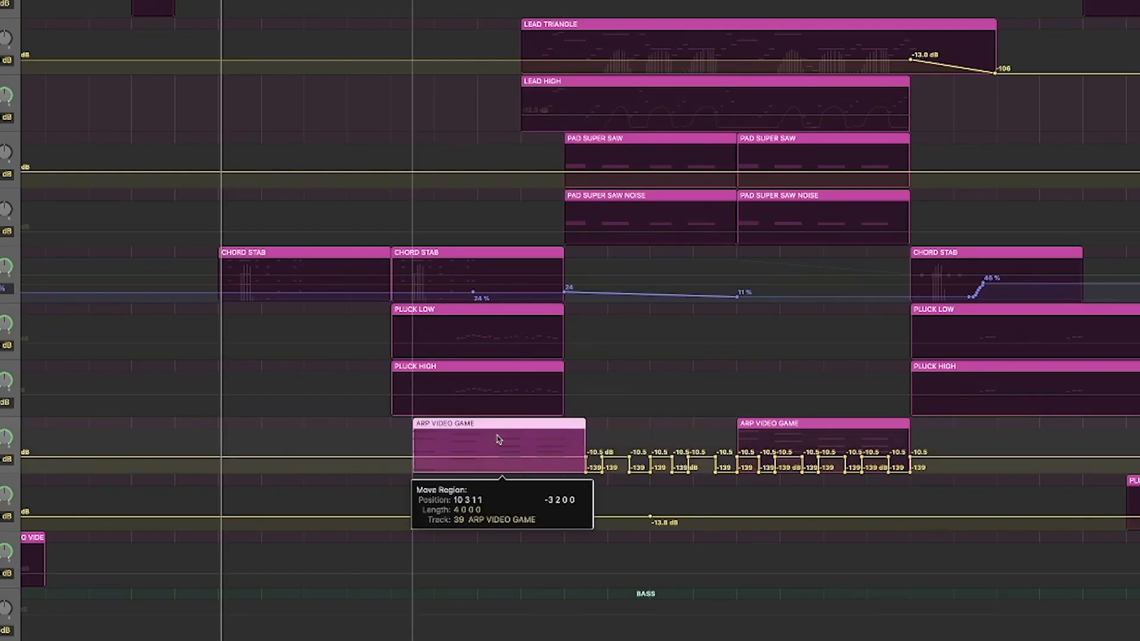
click(596, 96)
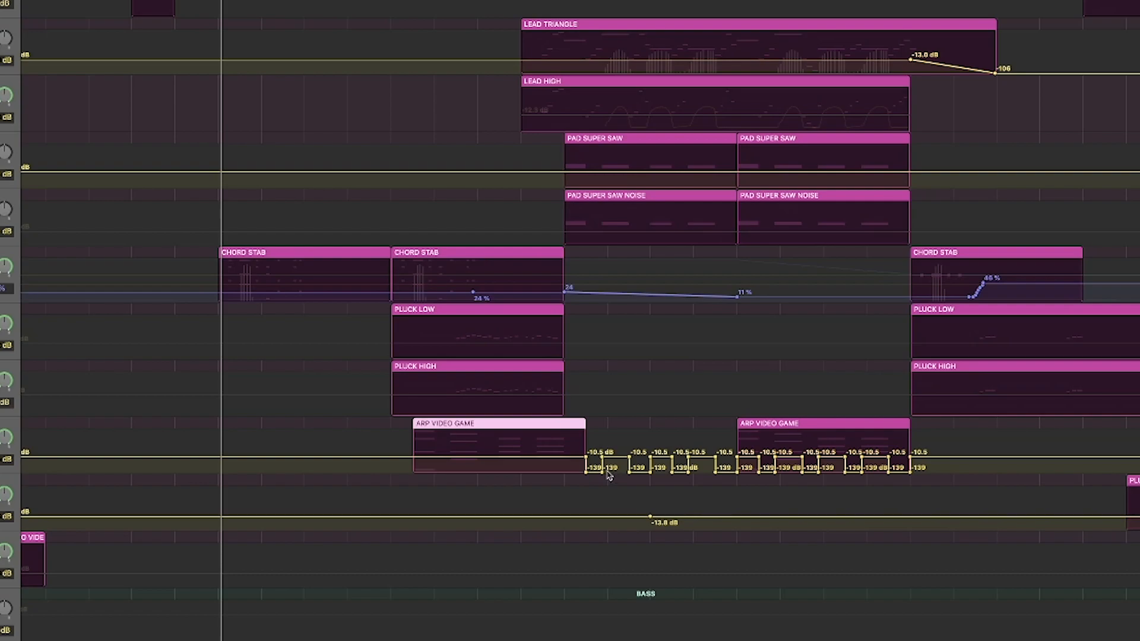
key(a)
key(super+z)
- With track automation hidden, try moving the first Arp Video Game region to bar 11 without its automation data, and undo the move
click(519, 408)
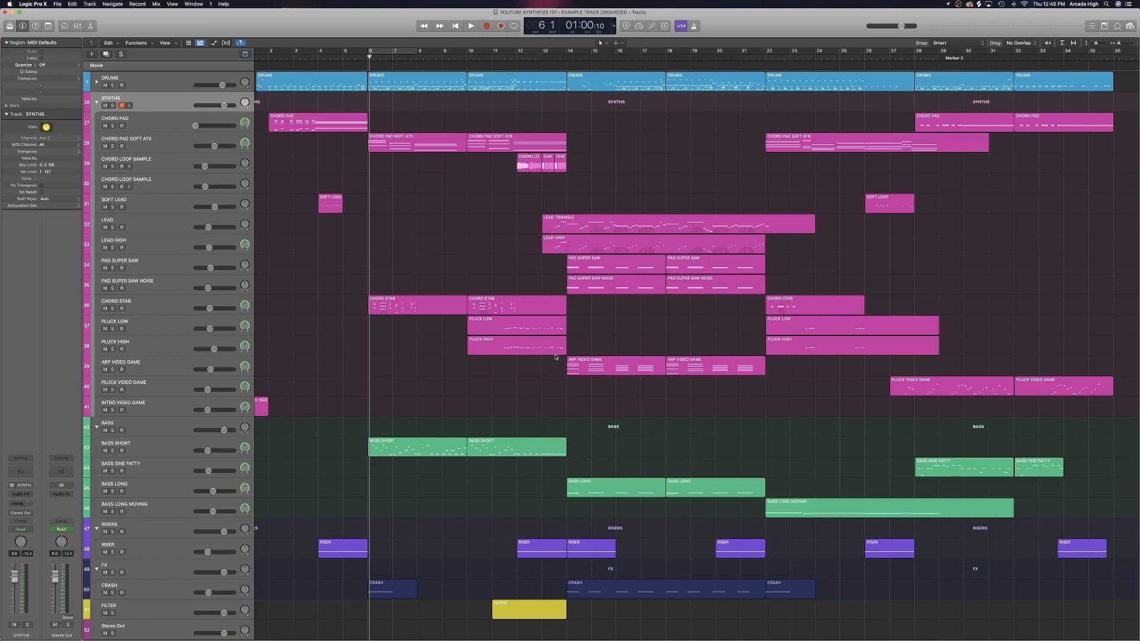
drag(592, 363, 518, 363)
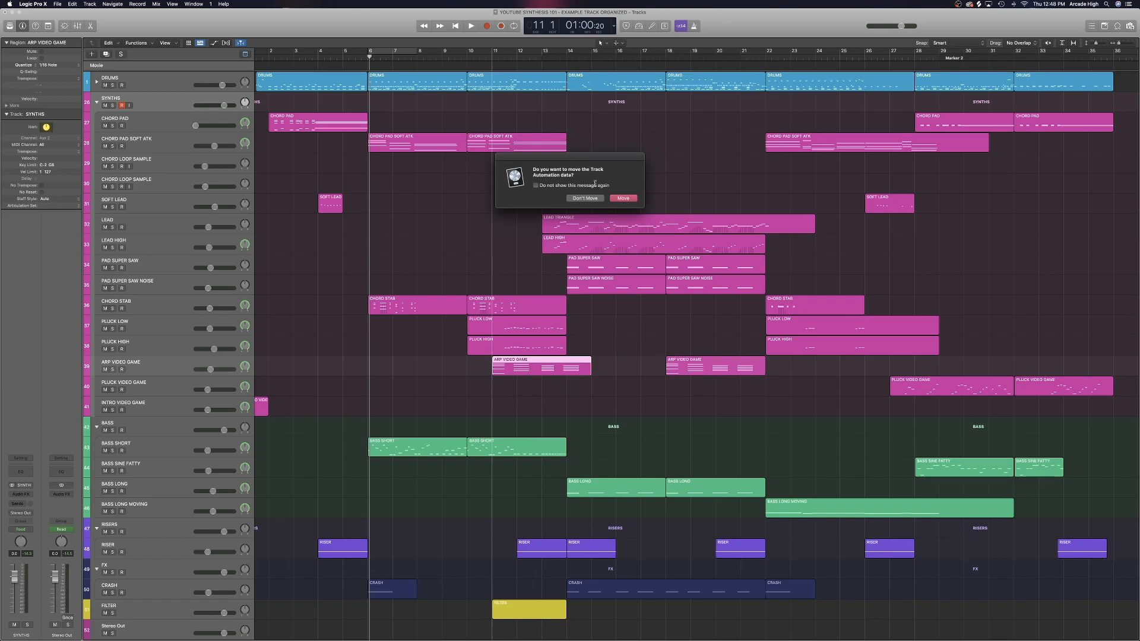
click(586, 198)
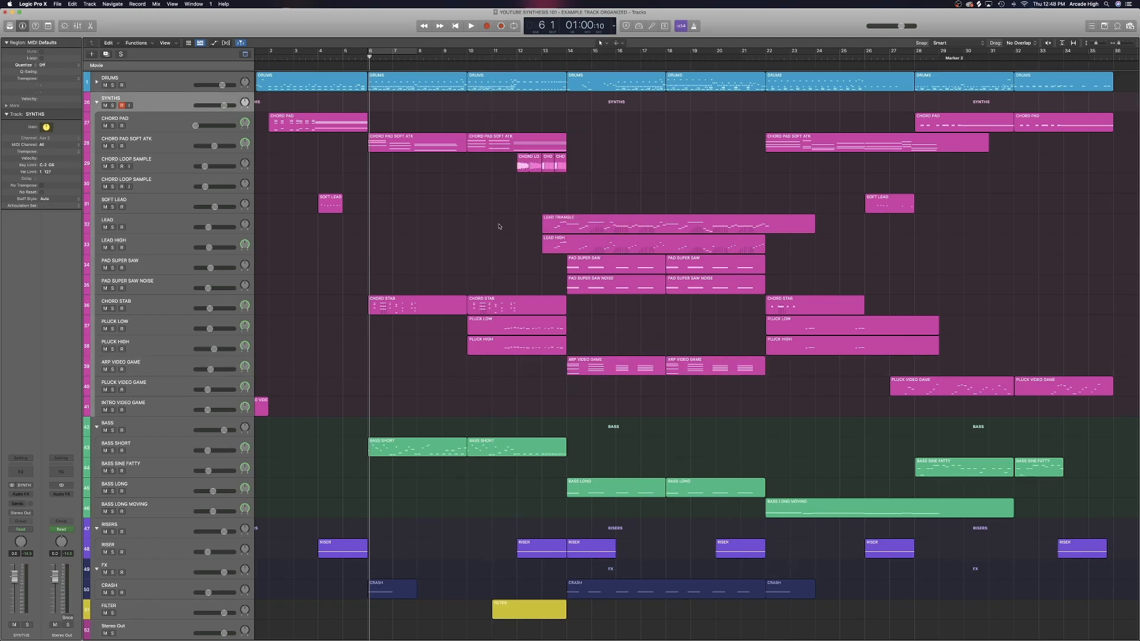
- Show track automation and select the Arp Video Game track, enlarging its volume automation across bars 14 to 22
key(a)
key(super+Down)
scroll(582, 532, down, 5)
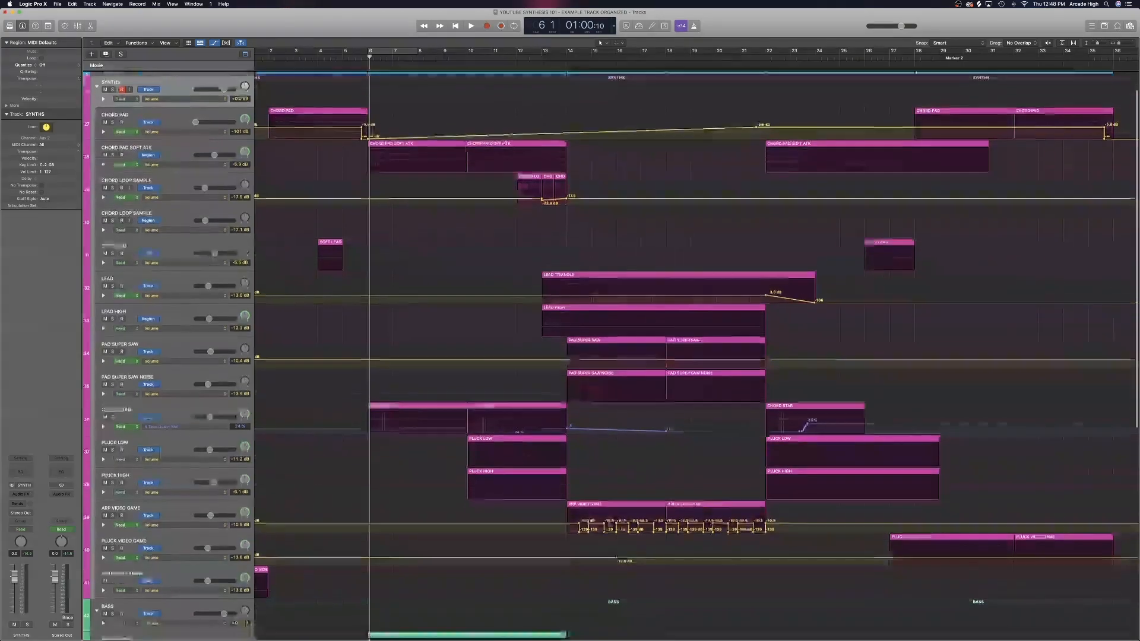
click(1133, 44)
scroll(977, 188, right, 10)
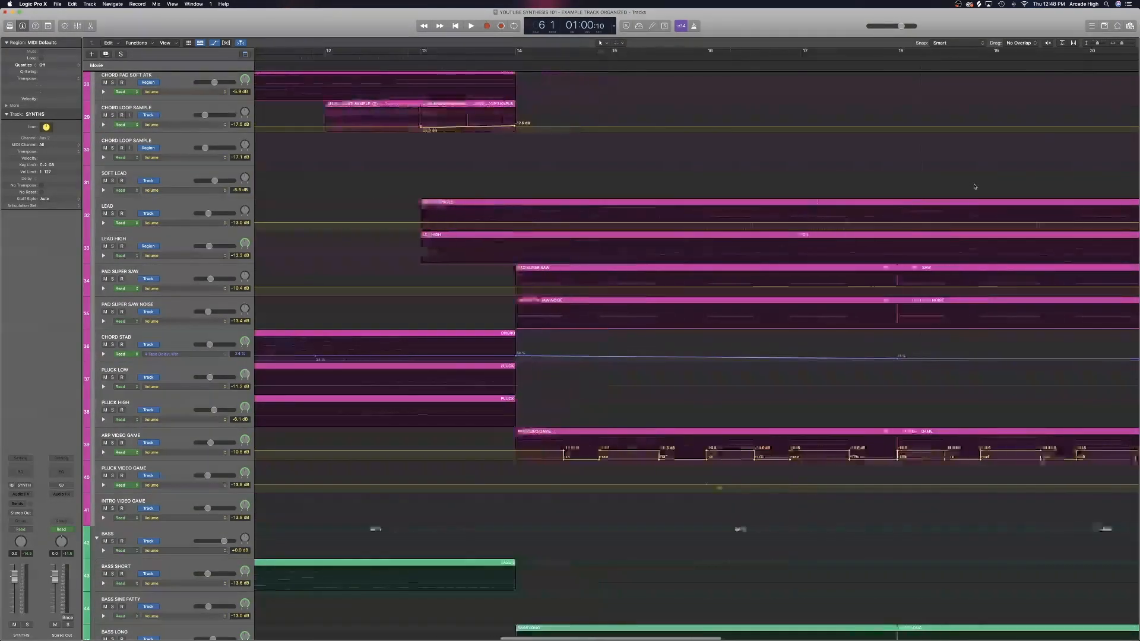
key(super+Down)
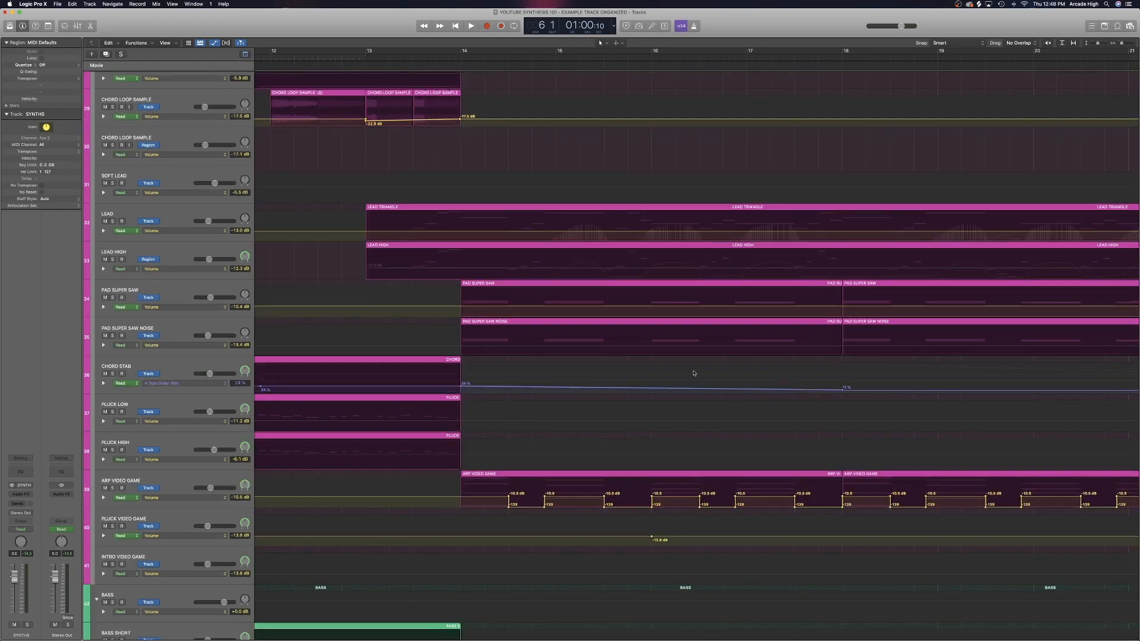
click(221, 475)
scroll(536, 497, right, 4)
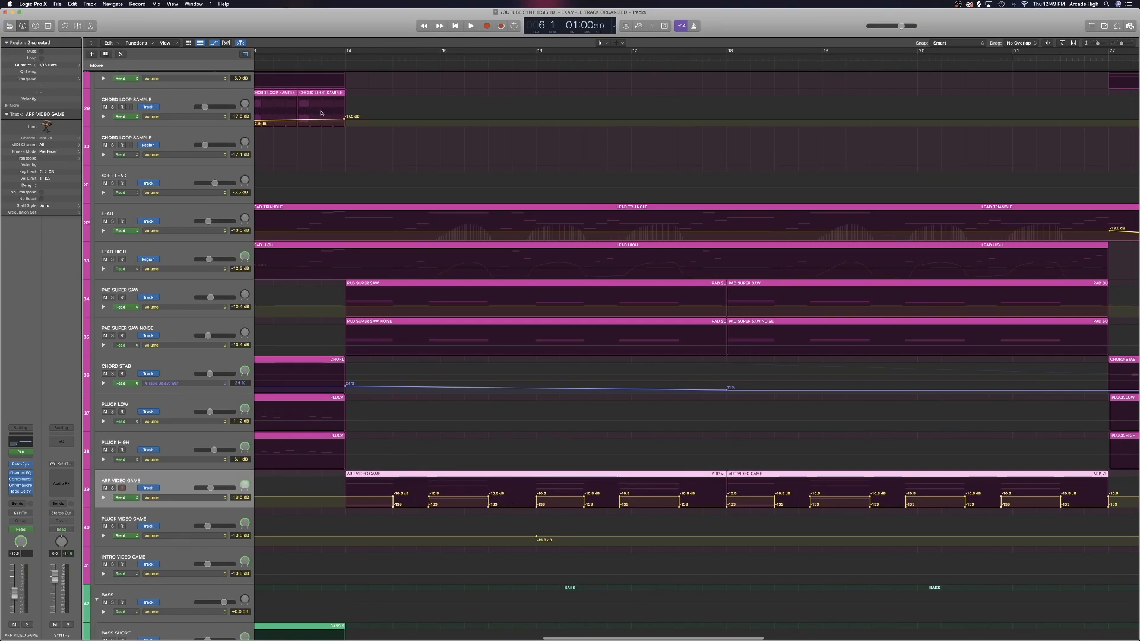
- Cycle bars 14 to 18 and solo the Pad Super Saw, Pad Super Saw Noise, Arp Video Game and Bass Long tracks
drag(347, 59, 726, 61)
click(112, 297)
click(112, 336)
click(112, 488)
scroll(114, 492, down, 5)
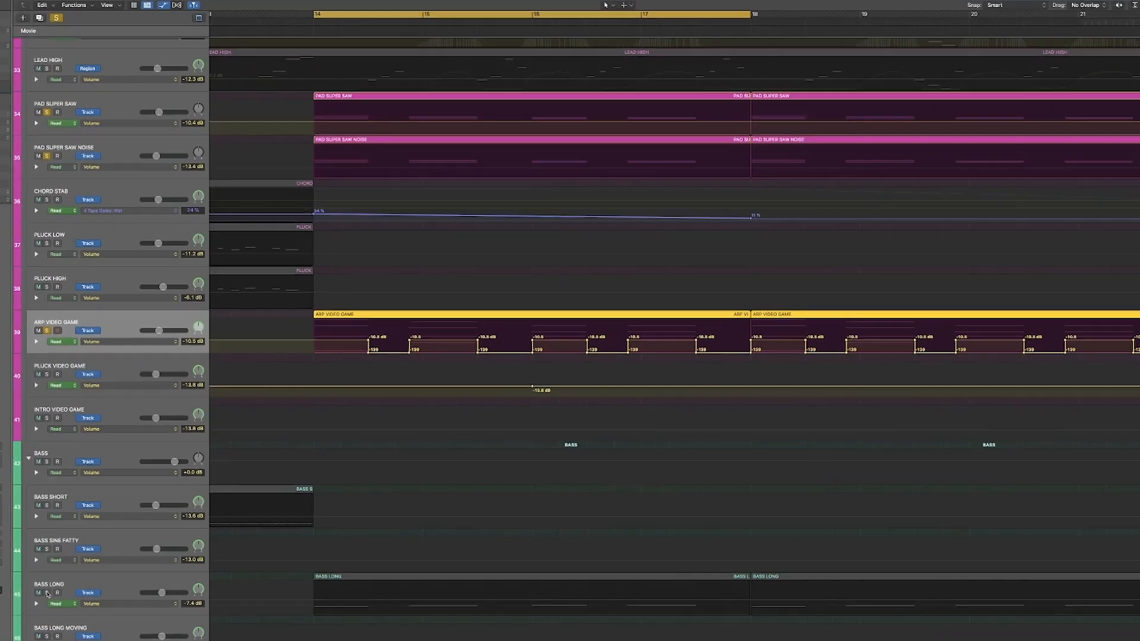
click(46, 592)
- Play the cycle, narrow the solo to the Arp Video Game track to hear its volume automation alone, and stop
key(space)
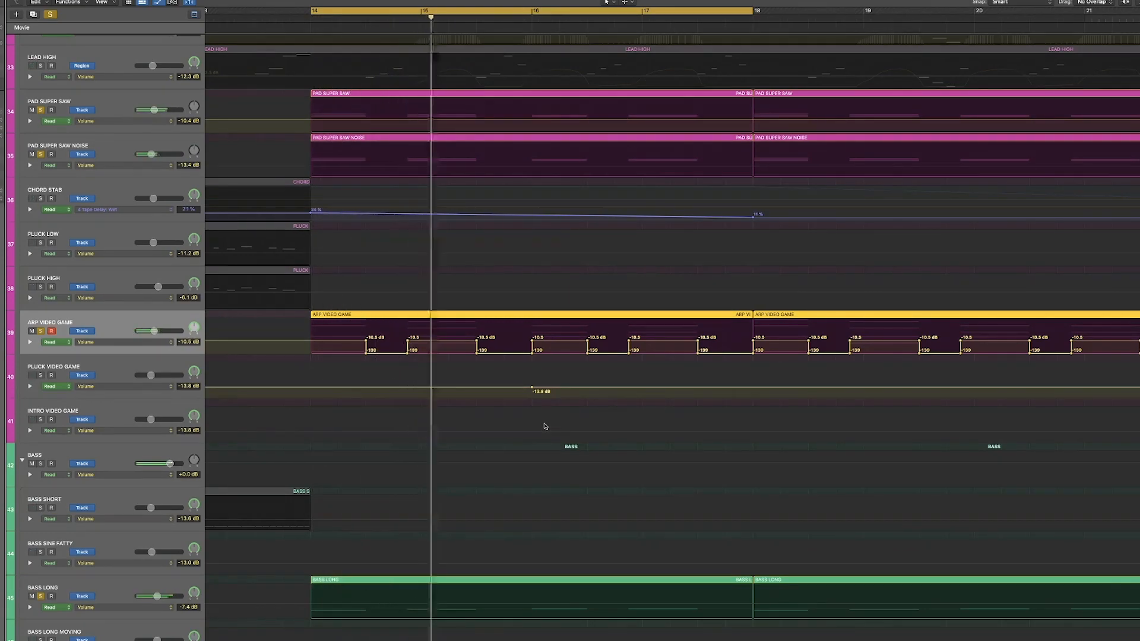
key(space)
alt+click(42, 331)
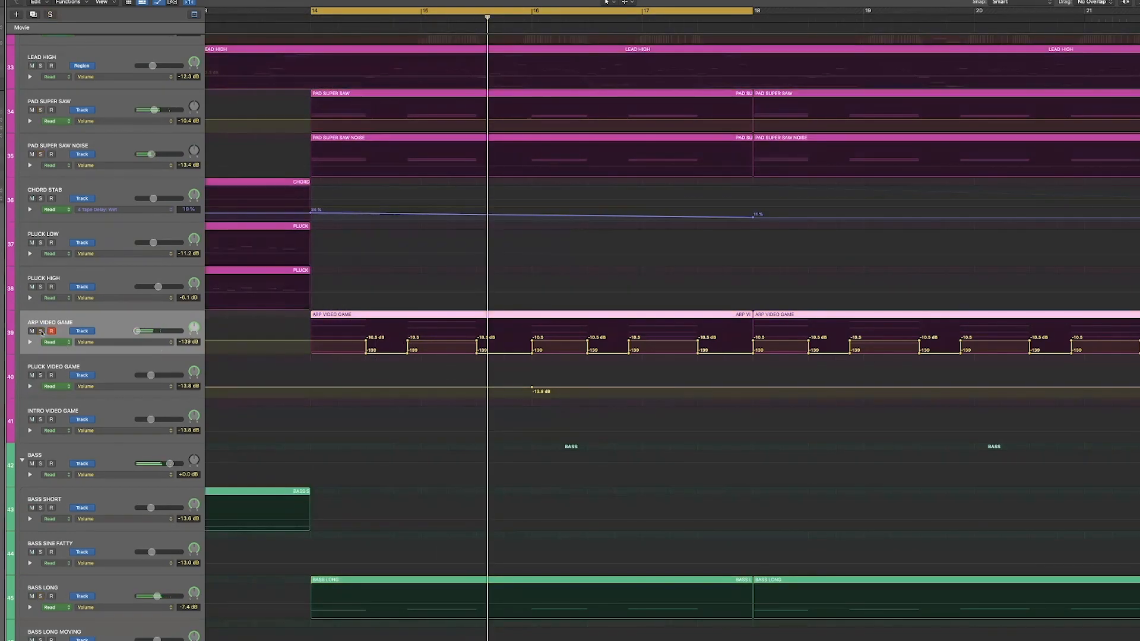
click(42, 332)
key(space)
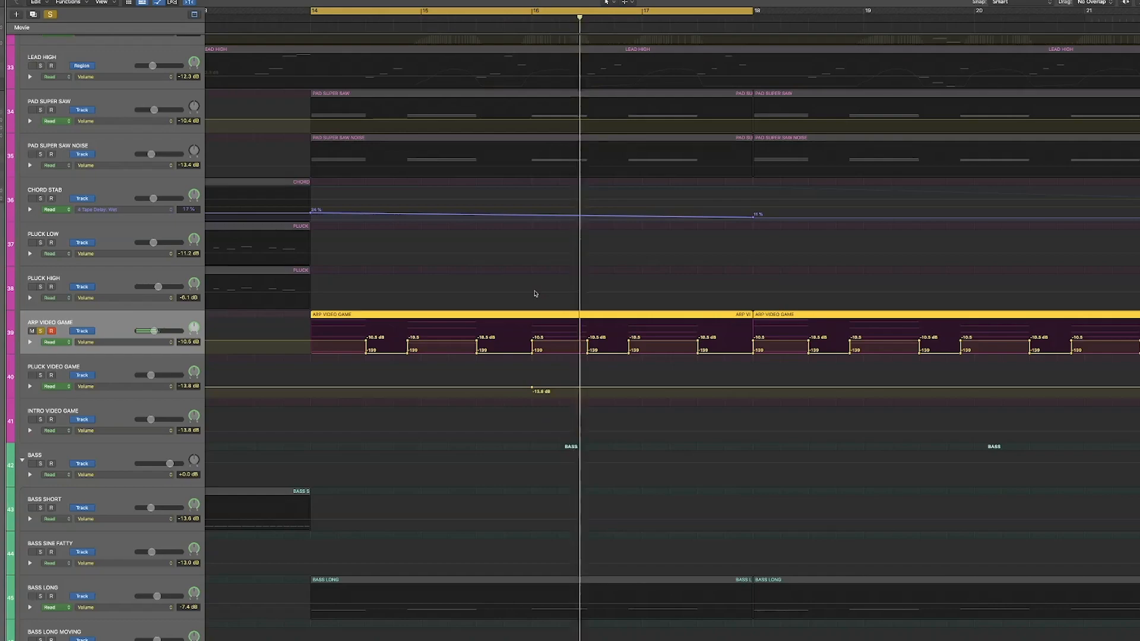
- Delete the Arp Video Game volume automation points from bar 14 to 18, including the -139 dB point at bar 18
drag(363, 337, 730, 359)
key(Delete)
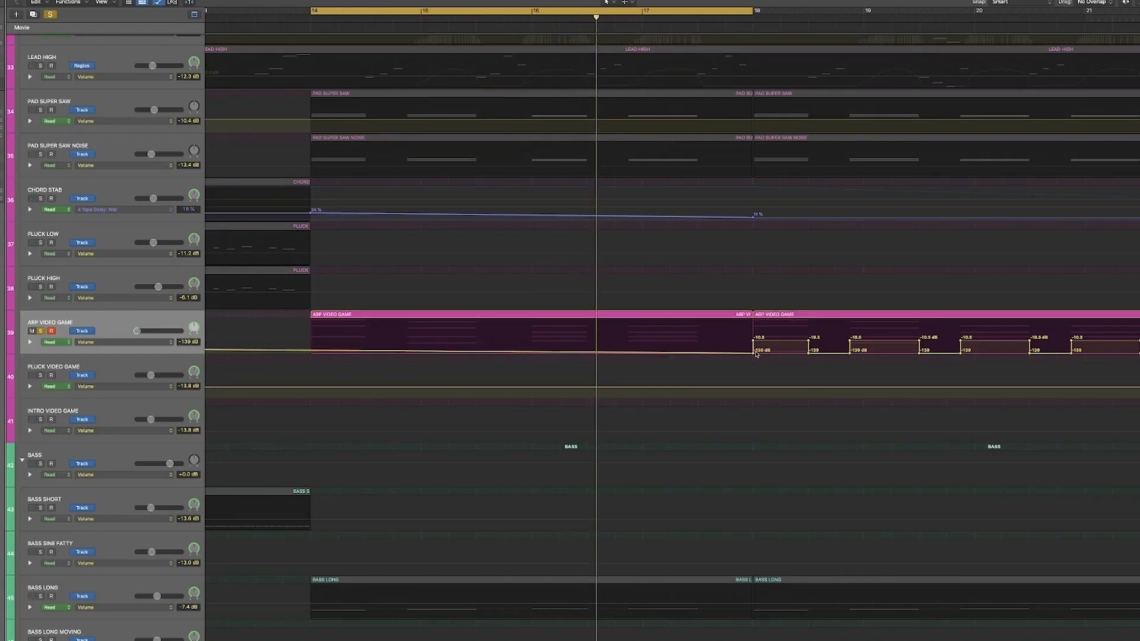
click(753, 353)
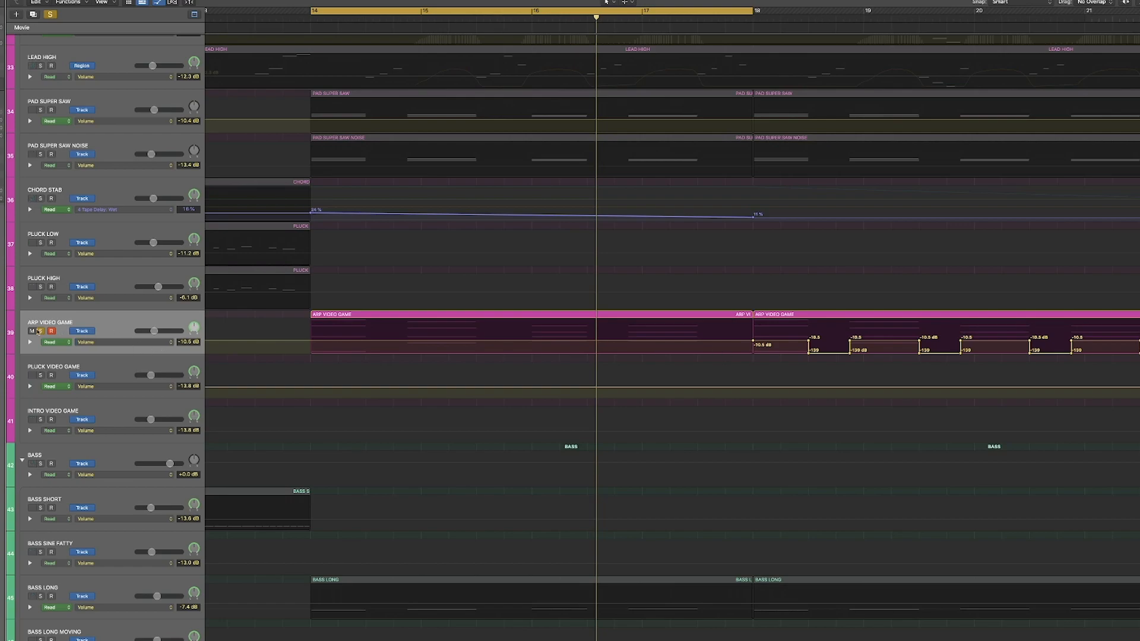
- Solo Pad Super Saw, Pad Super Saw Noise and Bass Long alongside Arp Video Game and play the cycle without the volume cuts
click(41, 110)
click(41, 154)
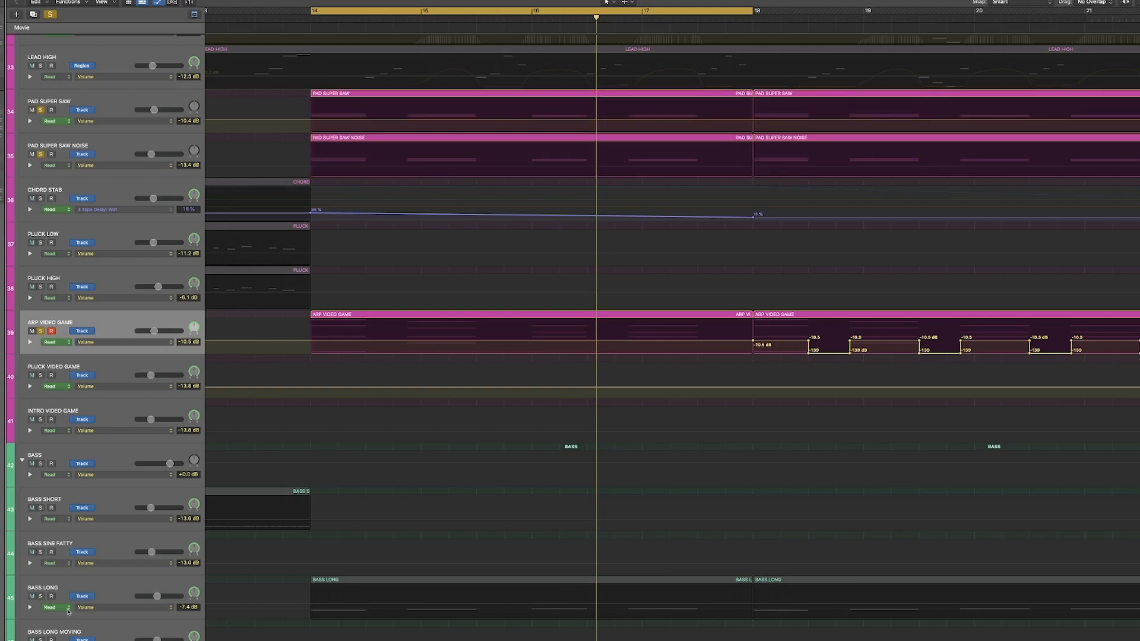
click(40, 596)
key(space)
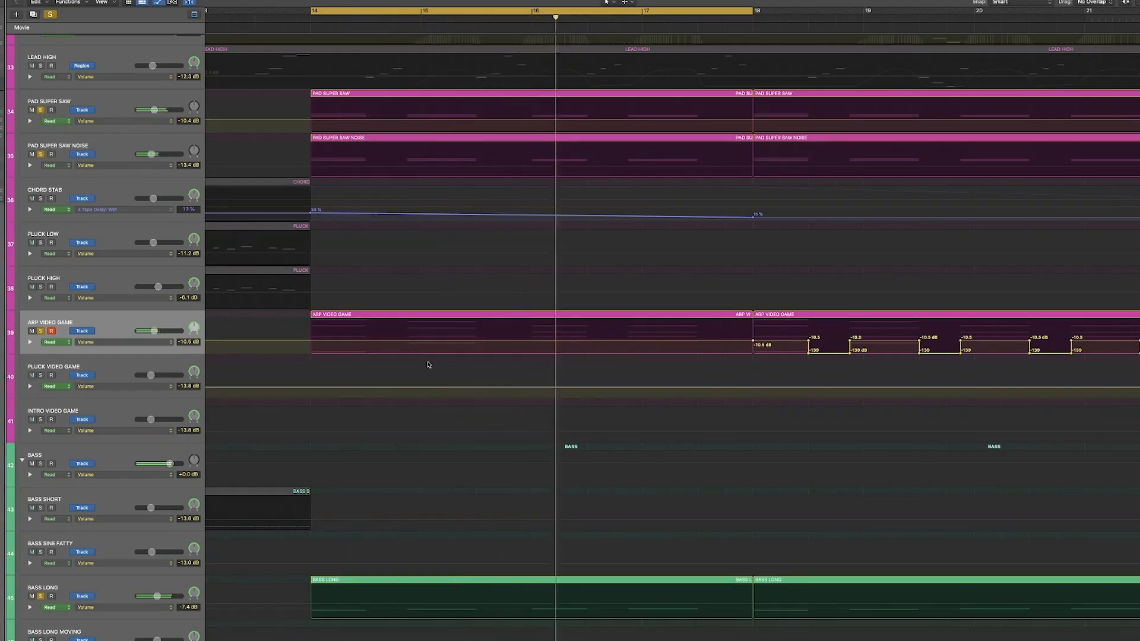
- Undo the deletion of the Arp Video Game volume automation points, then clear all solos and stop playback
key(super+z)
key(super+shift+z)
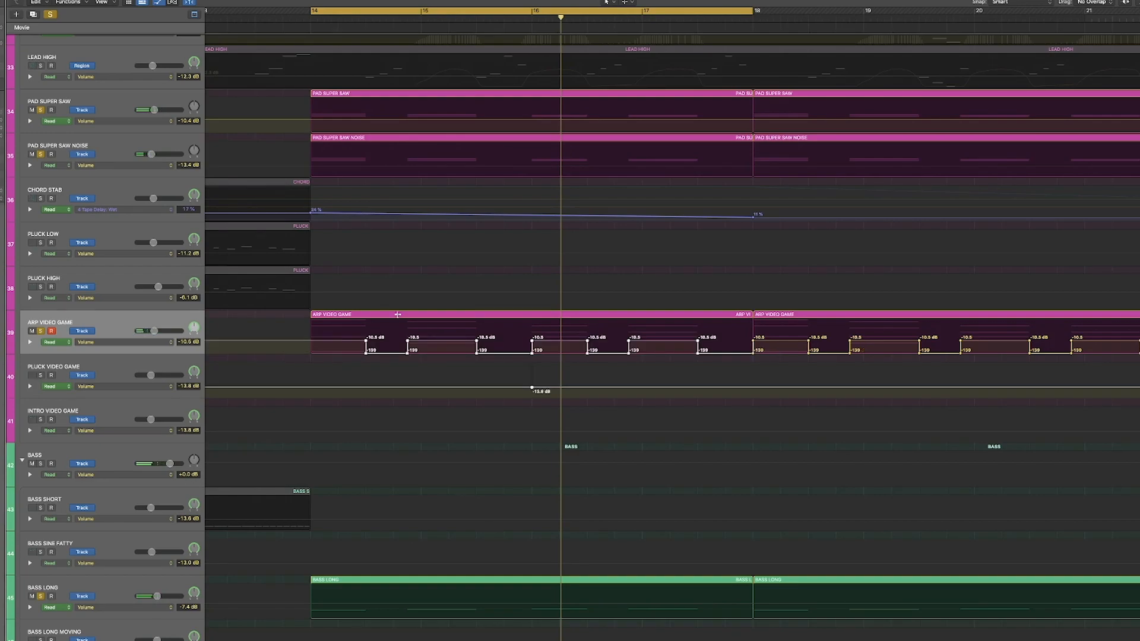
click(41, 332)
key(space)
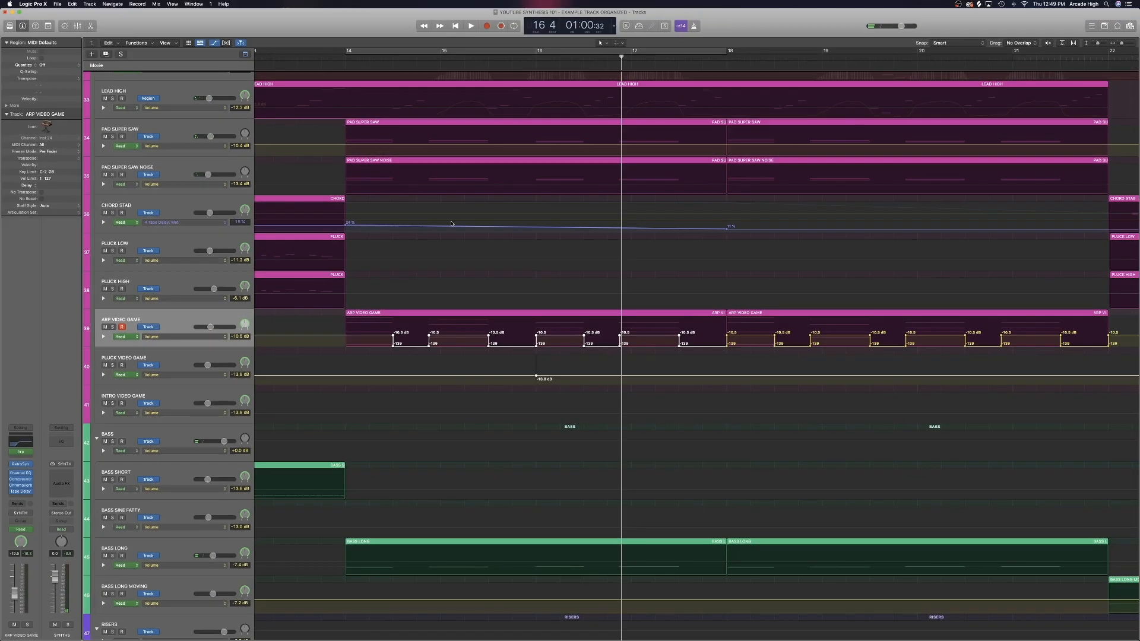
- Hide track automation and fit the whole arrangement in view
key(a)
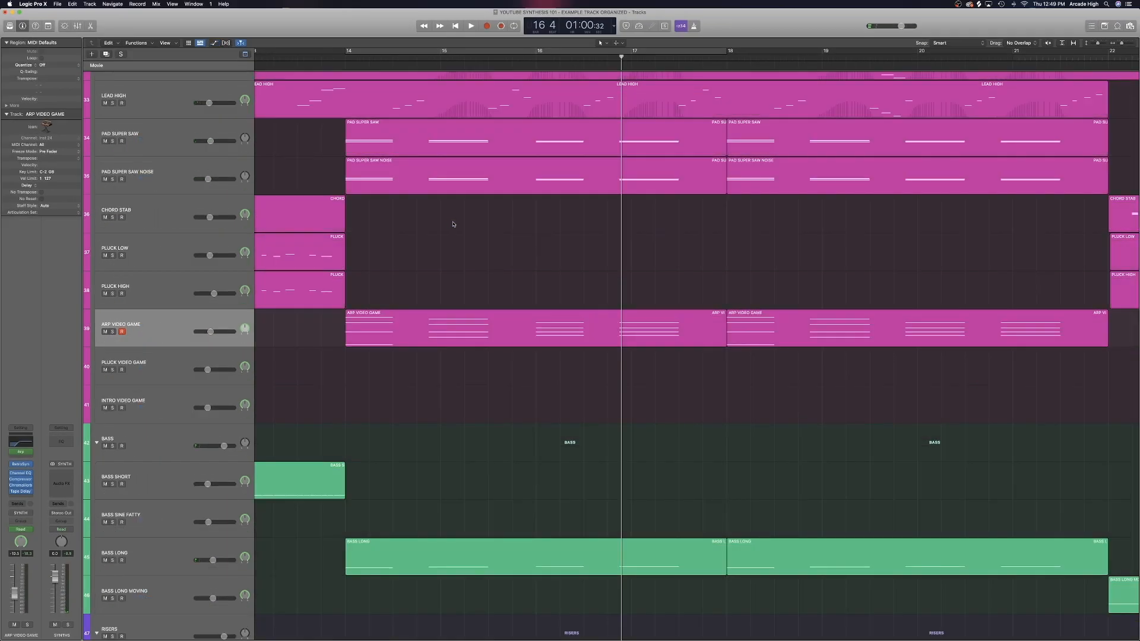
key(z)
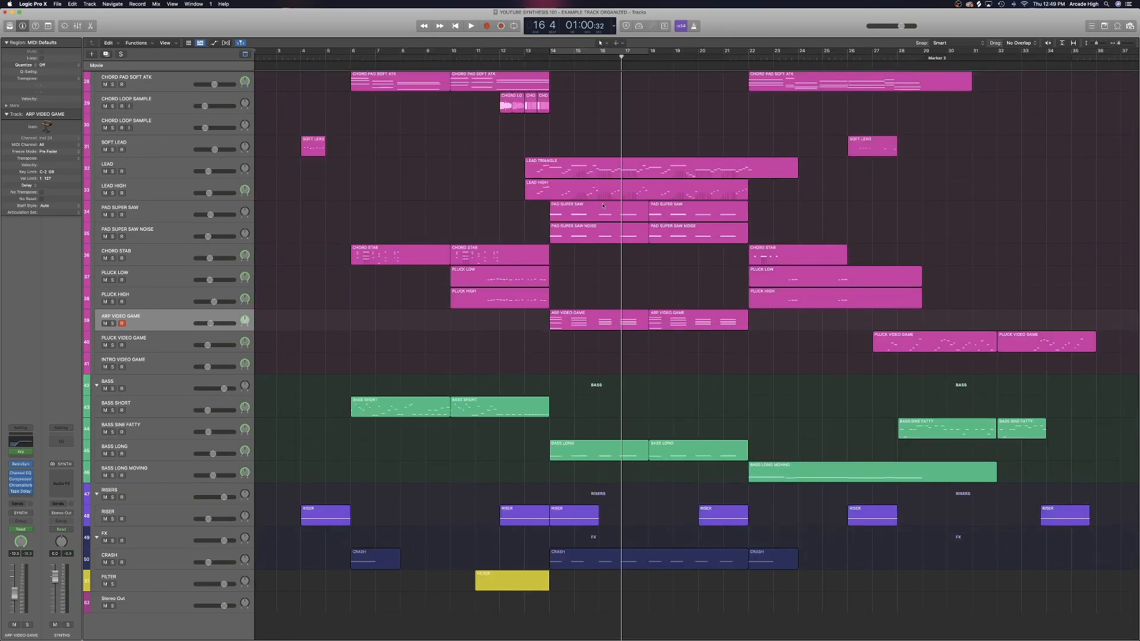
scroll(587, 177, up, 3)
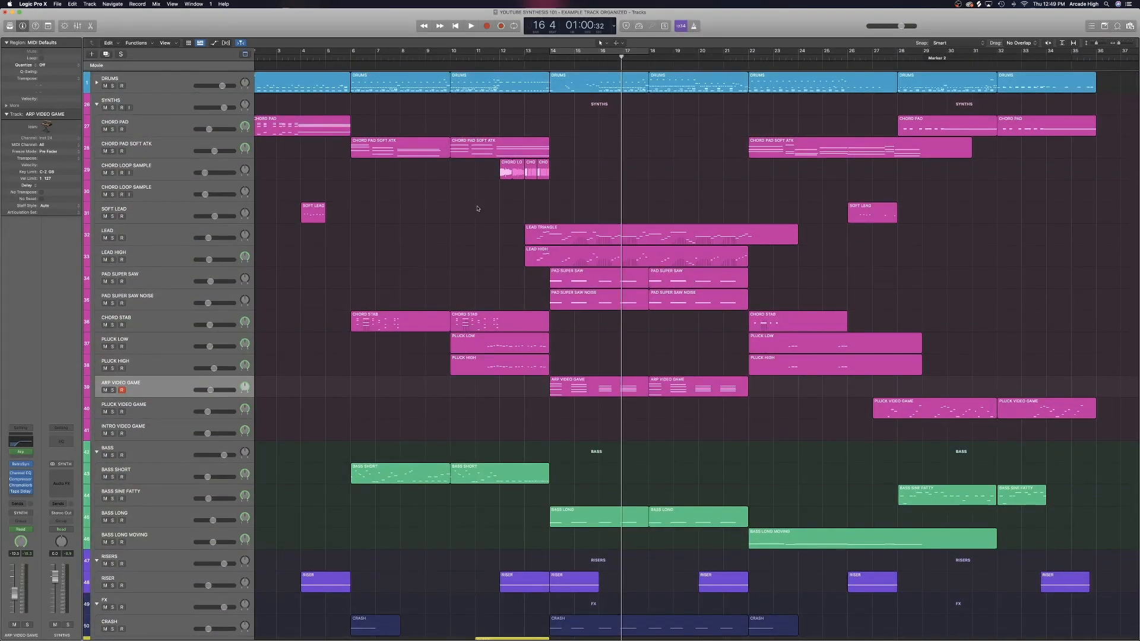
scroll(478, 208, down, 3)
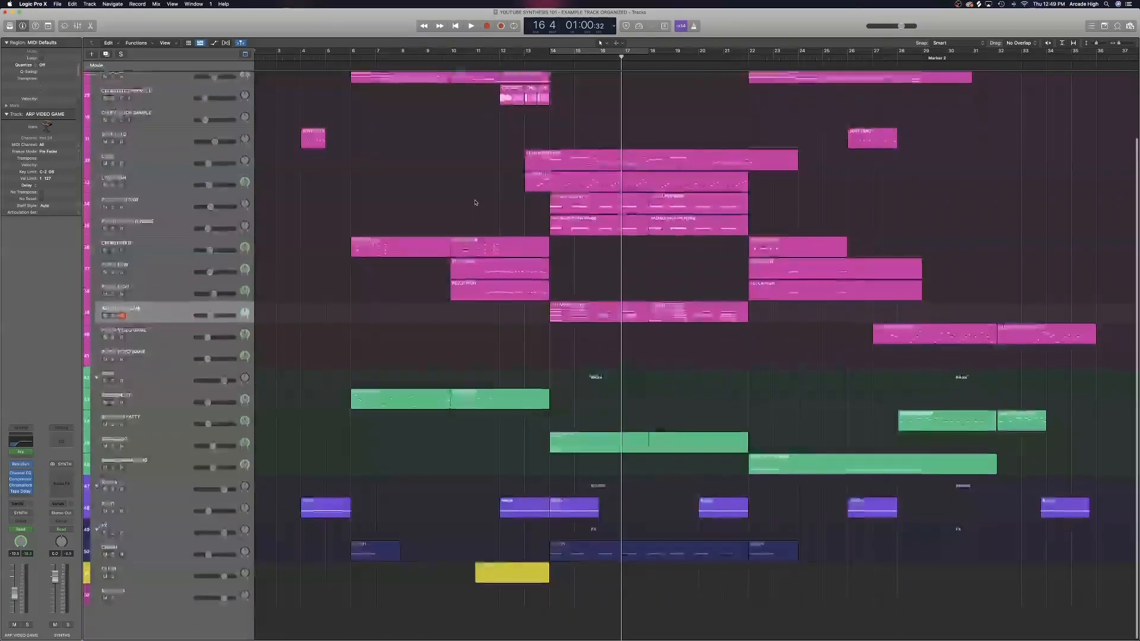
scroll(468, 171, up, 2)
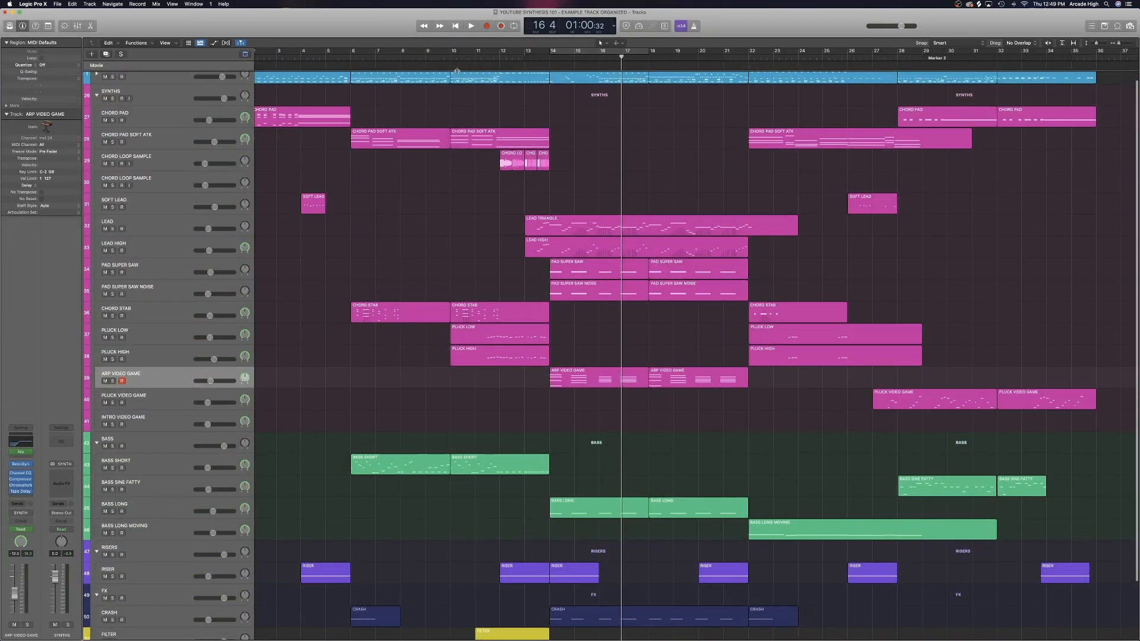
scroll(360, 111, left, 2)
- Place the playhead at bar 2 and solo the Chord Pad track
click(285, 54)
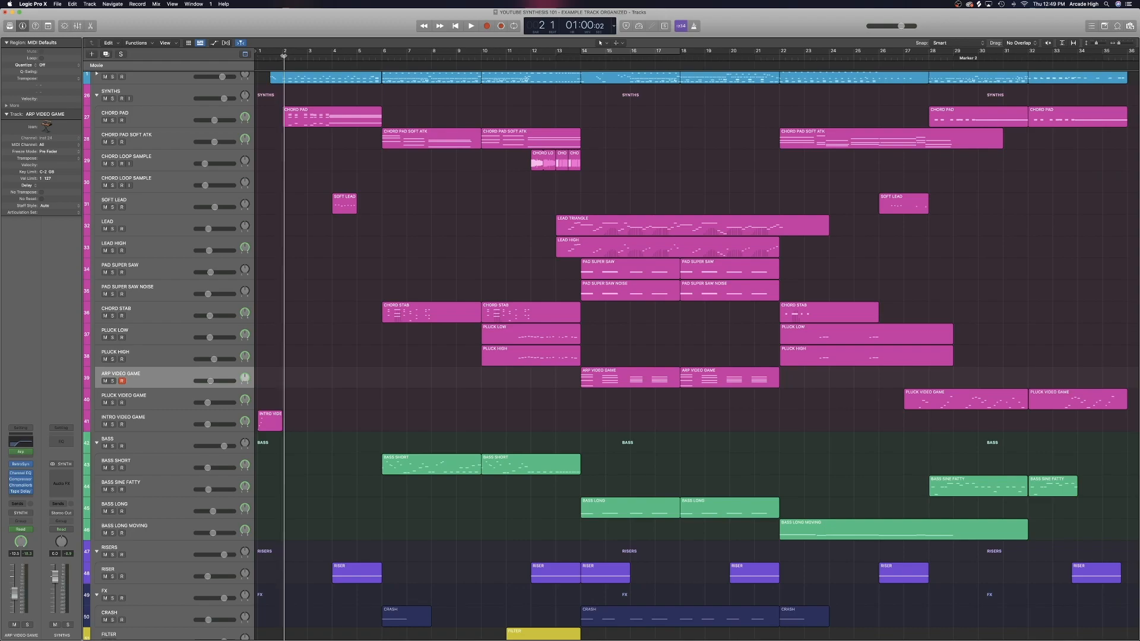
click(152, 122)
click(112, 121)
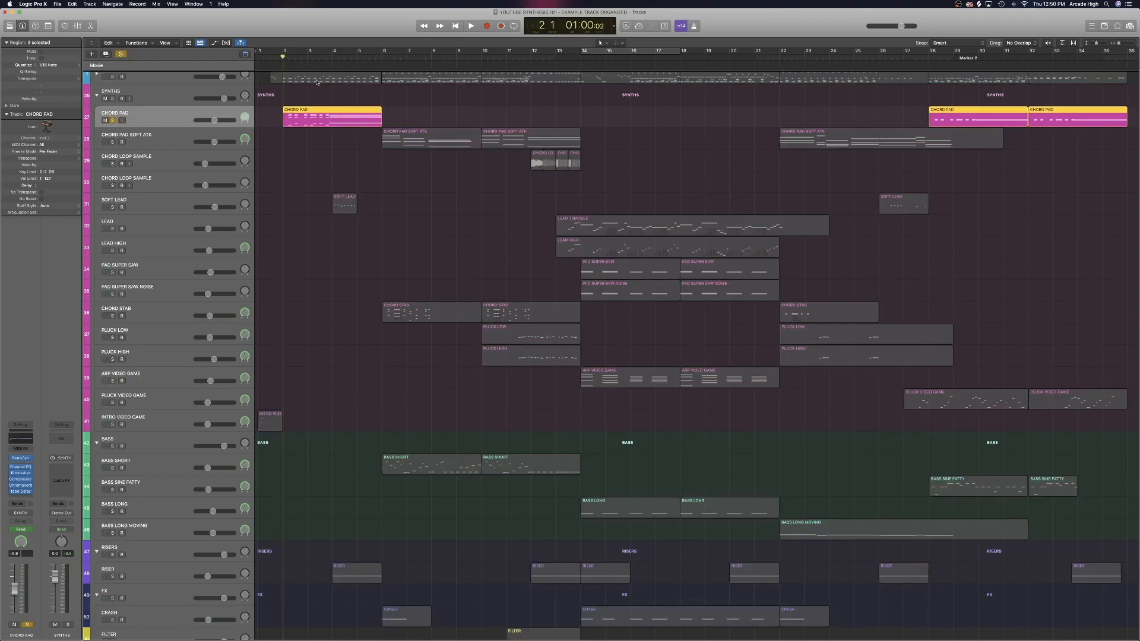
- Show track automation and place the playhead at the volume drop near the end of the first Chord Pad region
key(a)
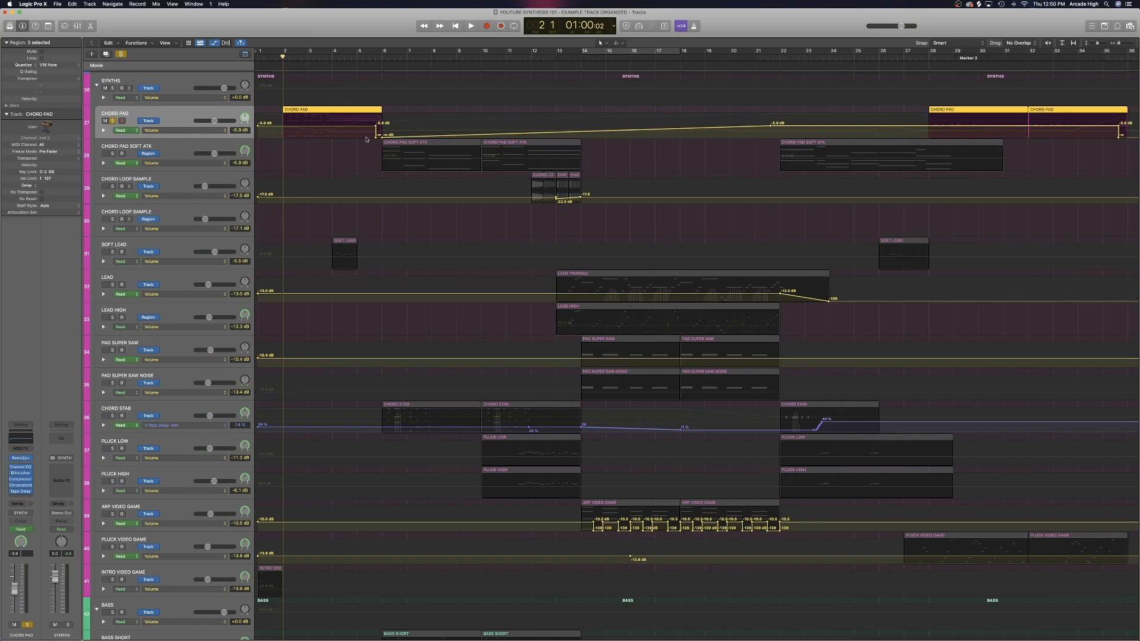
scroll(366, 139, up, 2)
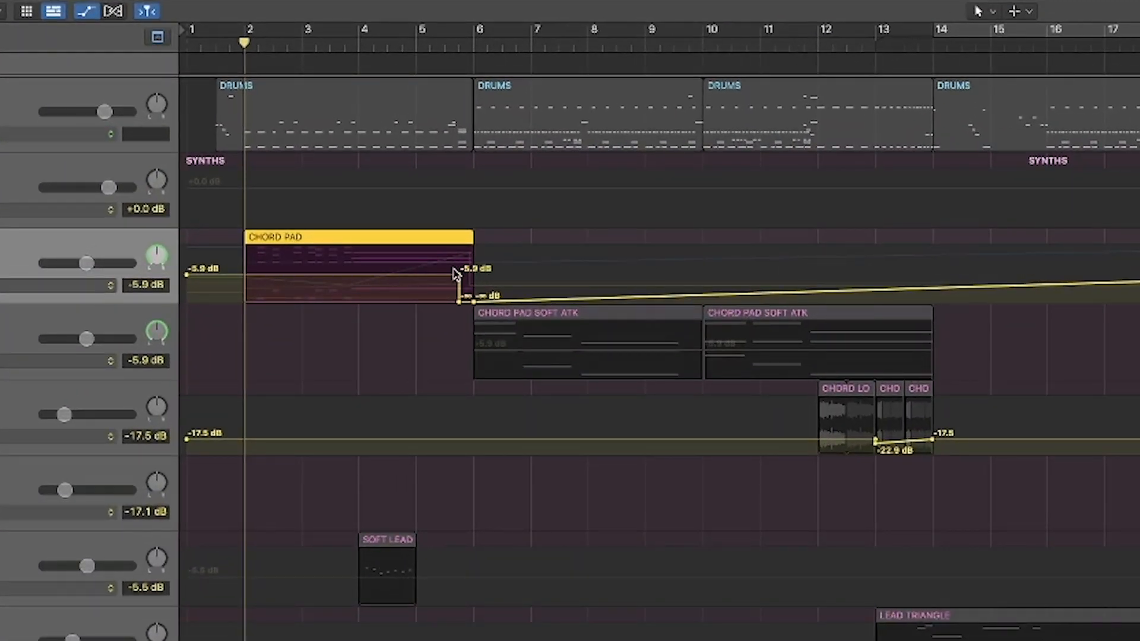
drag(445, 55, 459, 45)
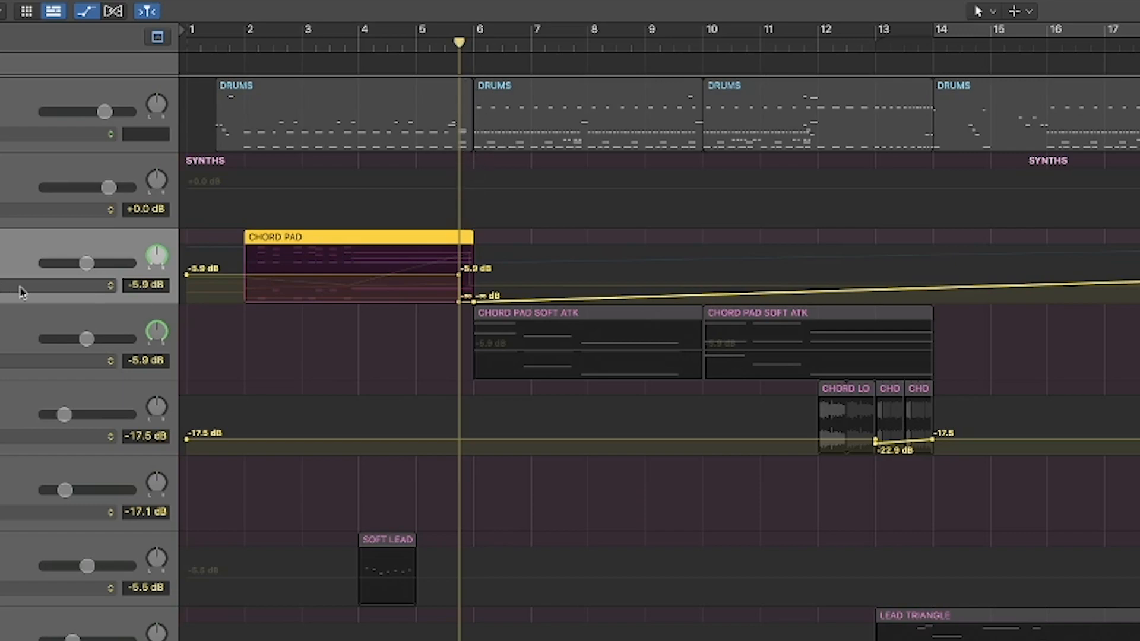
- Display the Retro Synth: Cutoff automation on Chord Pad and move the Retro Synth window clear of the first region's curve
click(3, 288)
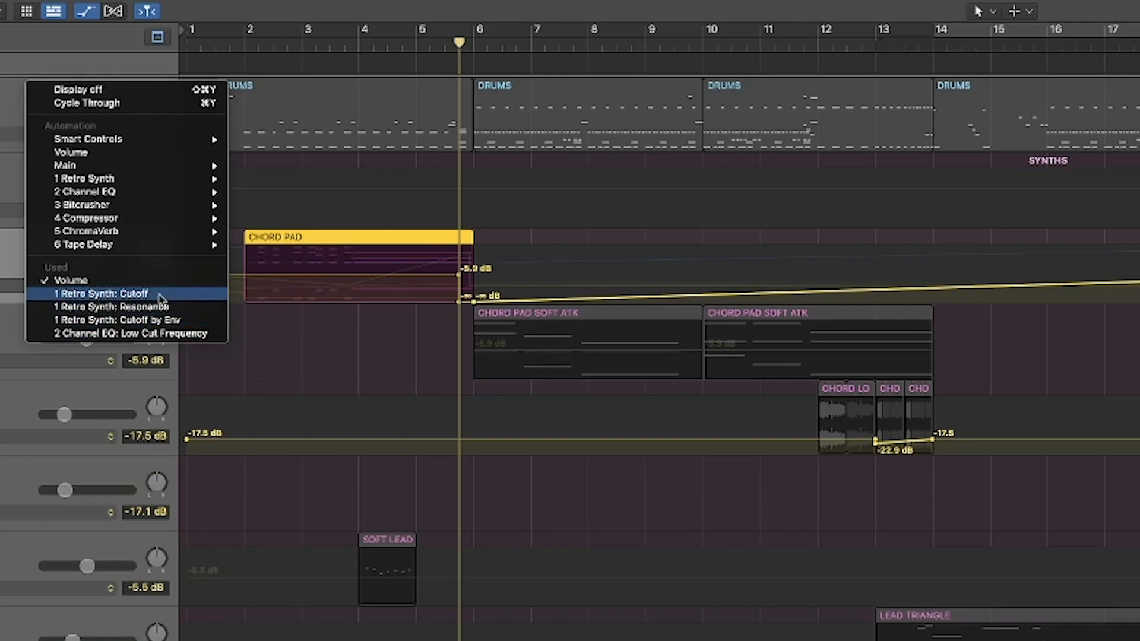
click(159, 295)
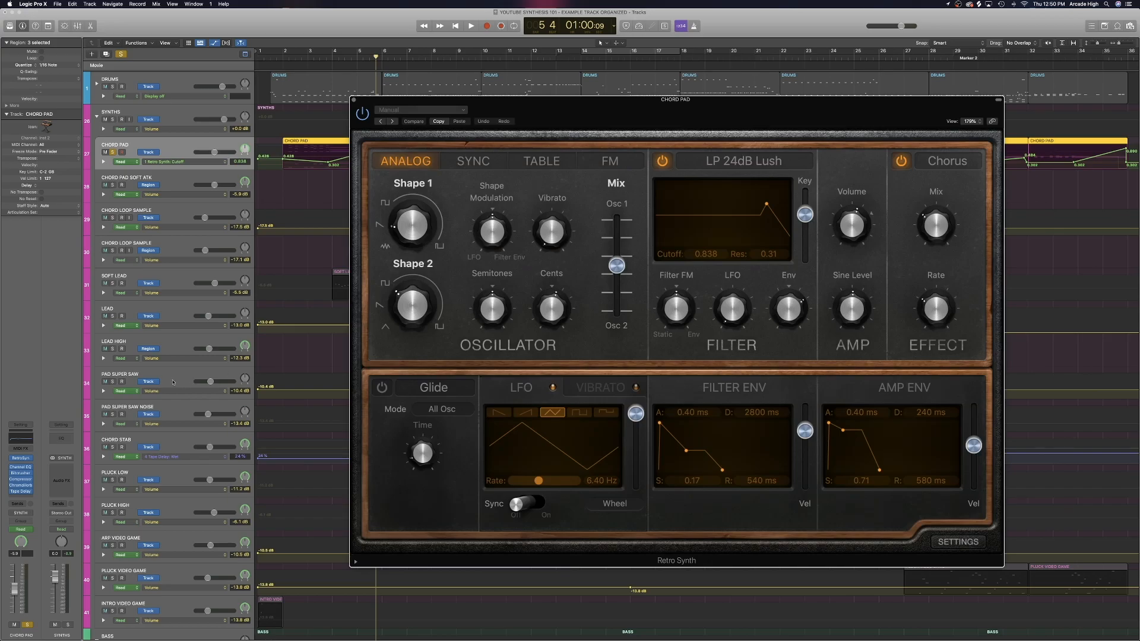
drag(625, 150, 681, 148)
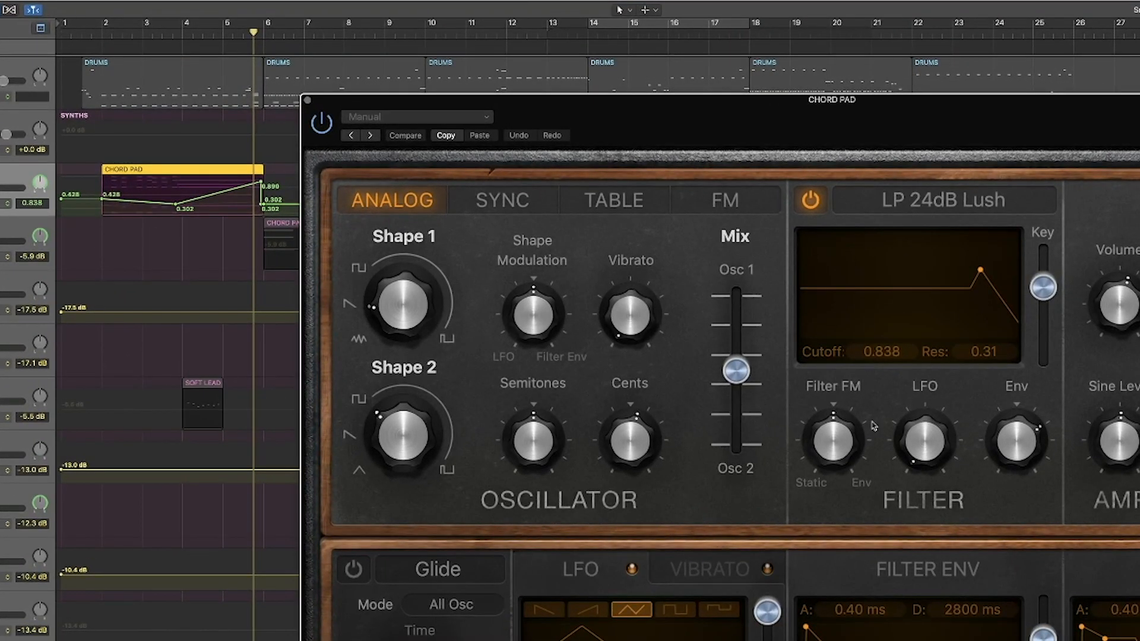
mouse_move(1025, 429)
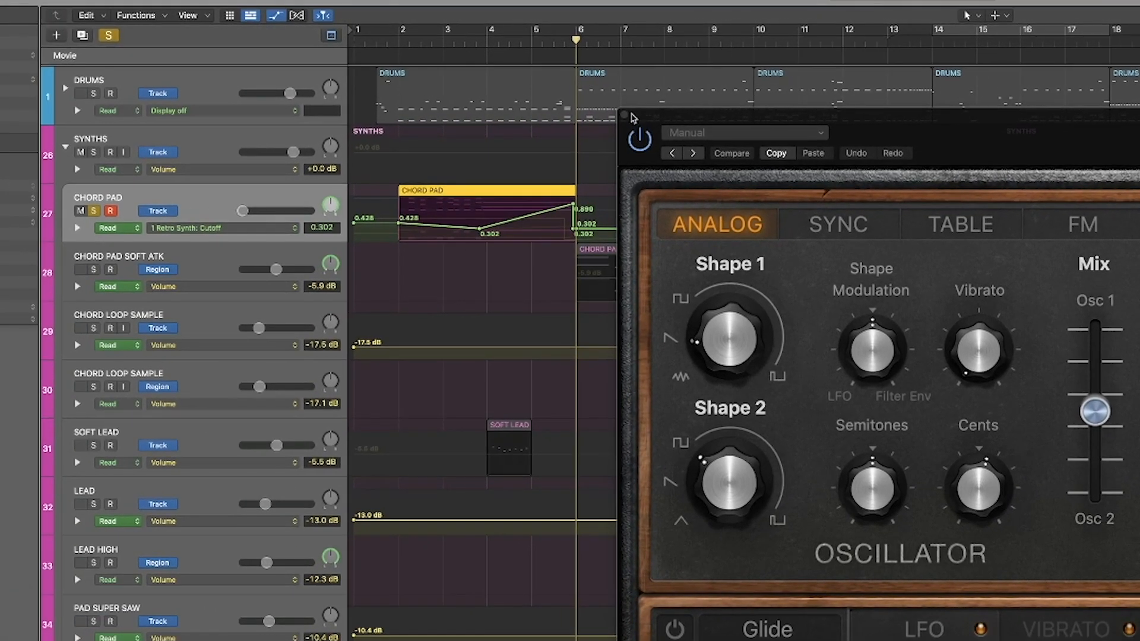
- Examine Chord Pad's automatable Retro Synth filter parameters and its automation mode options
click(214, 228)
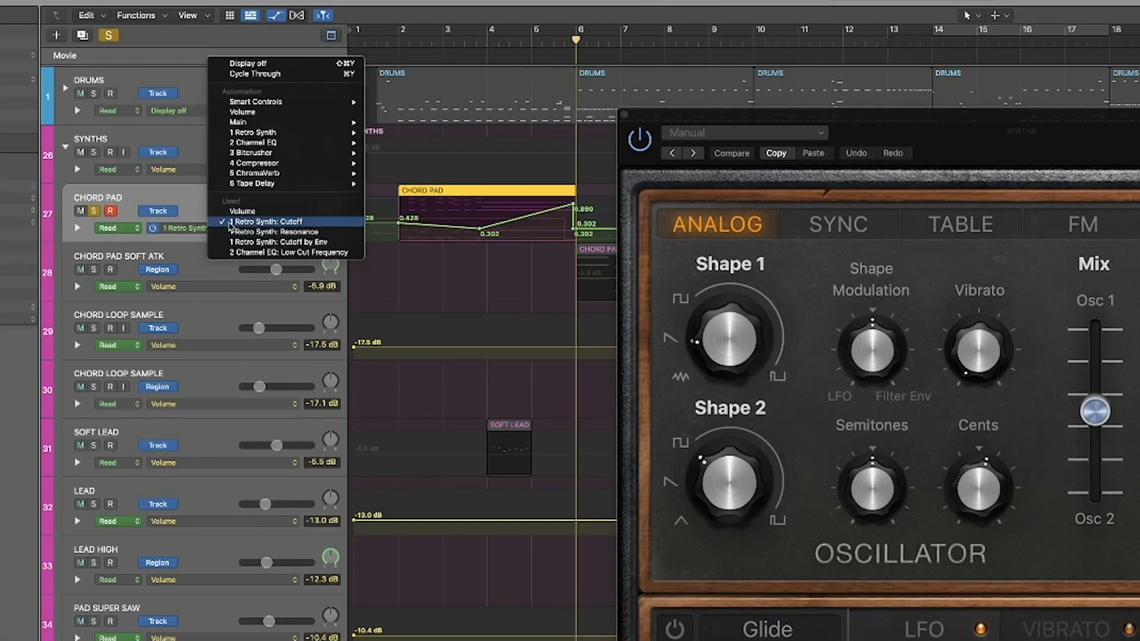
mouse_move(272, 132)
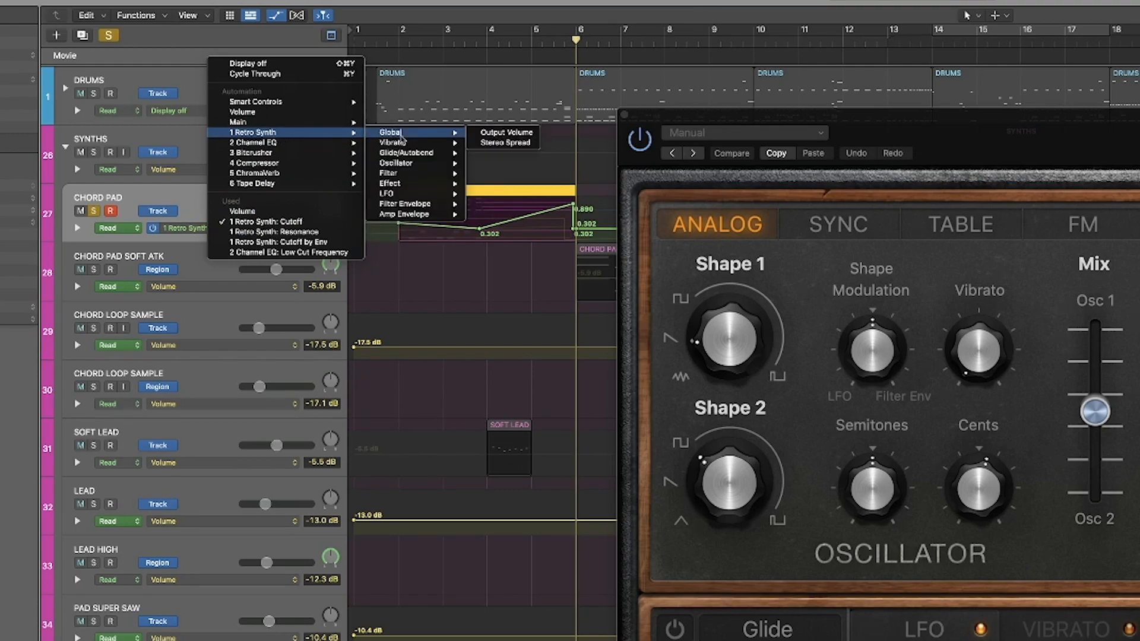
mouse_move(457, 174)
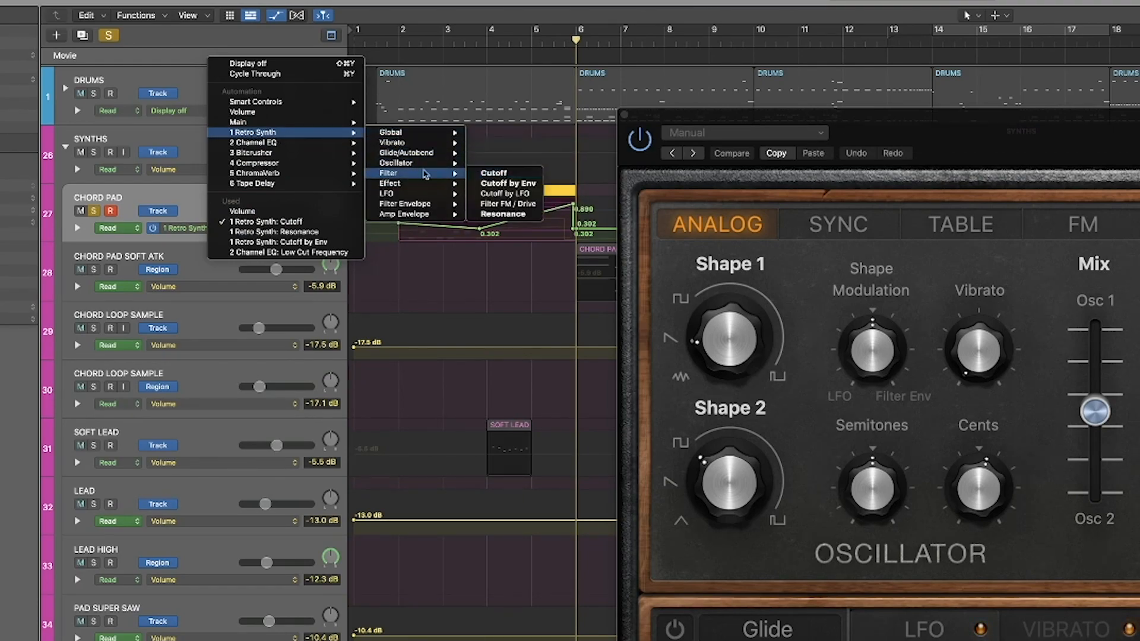
click(194, 189)
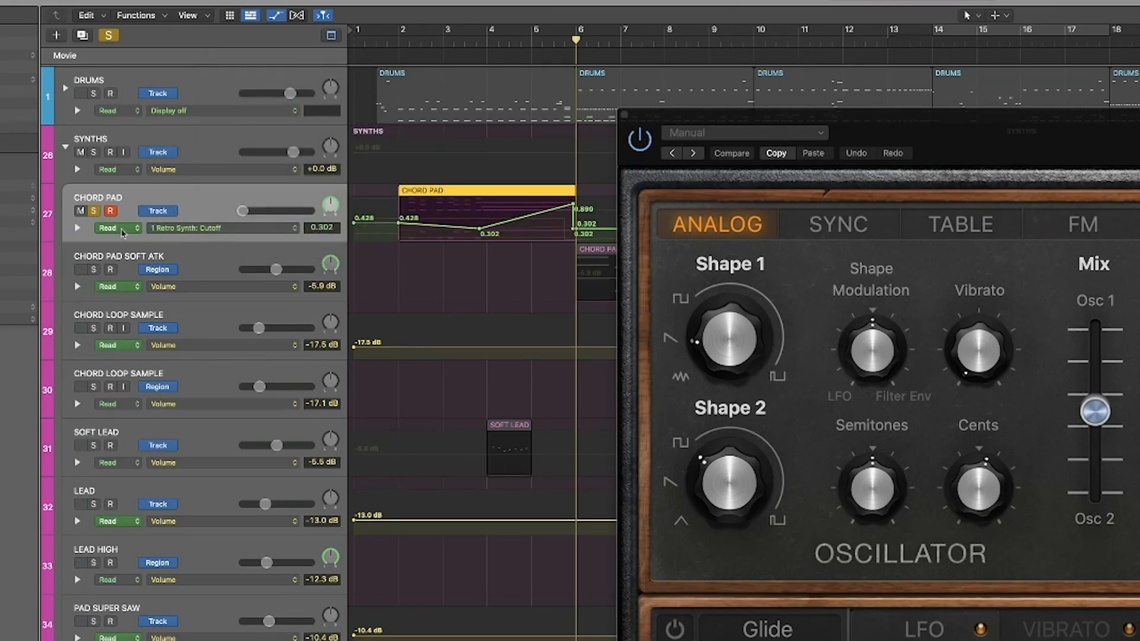
click(119, 228)
click(127, 197)
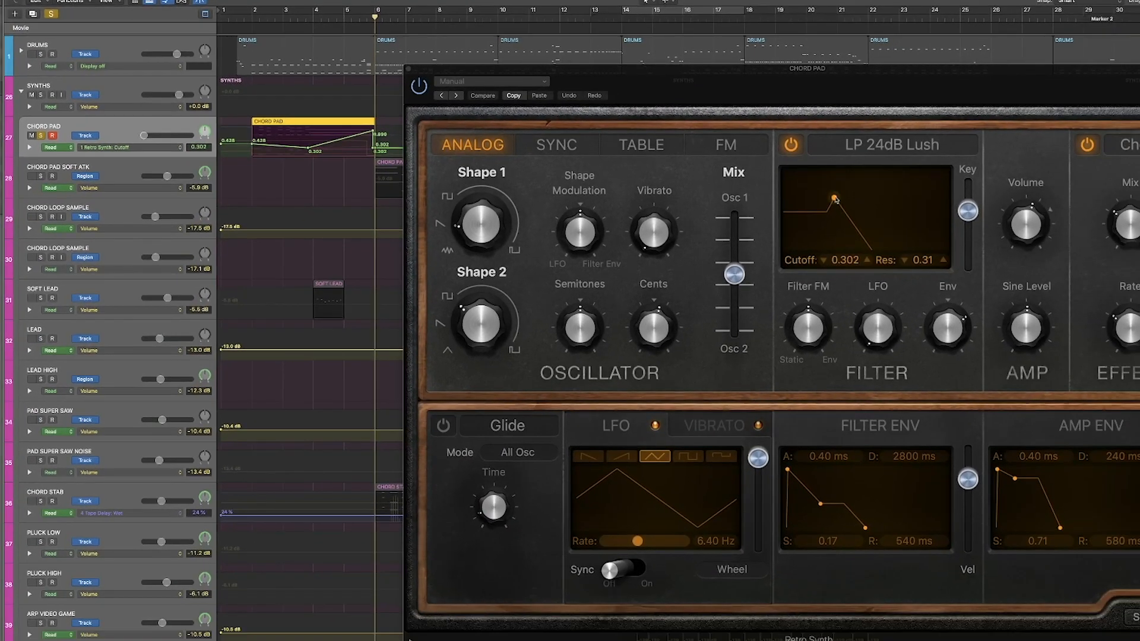
- Raise the Retro Synth filter cutoff to 0.634, then unsolo Chord Pad and play the arrangement from bar 2
drag(835, 199, 889, 202)
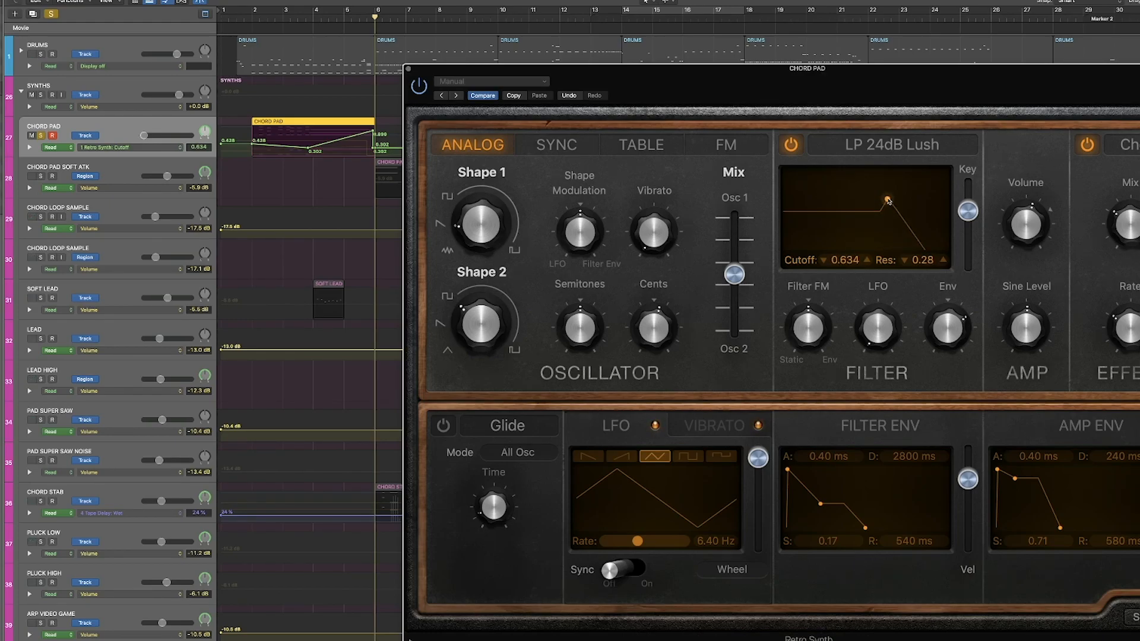
drag(305, 23, 252, 22)
click(39, 136)
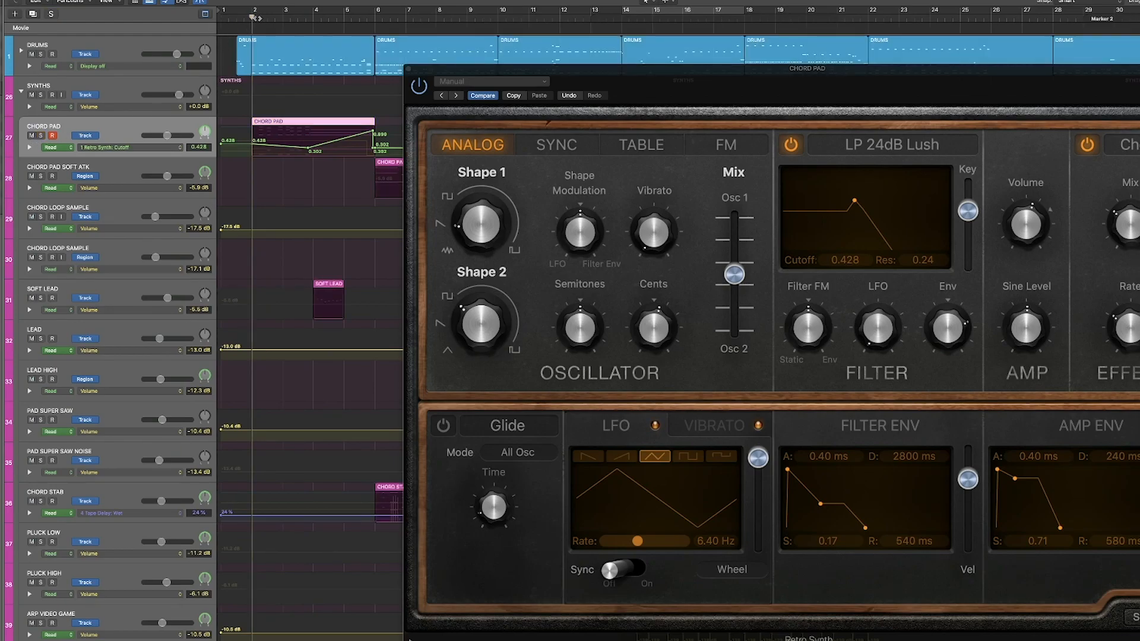
key(space)
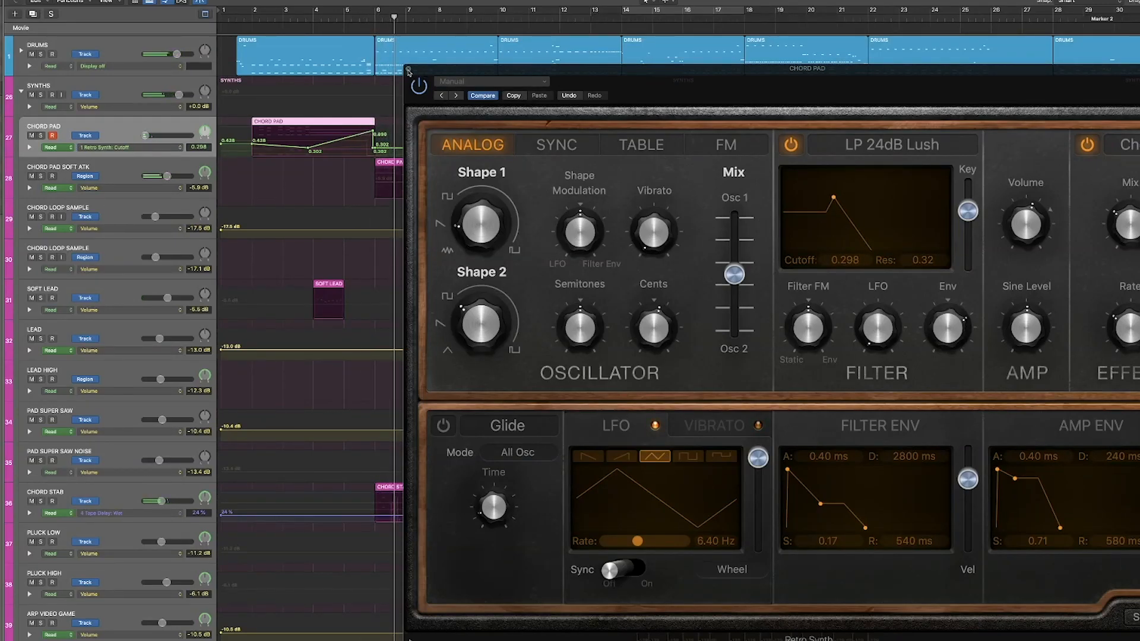
- Close the Retro Synth window and hide track automation, leaving the playhead in bar 9
click(409, 72)
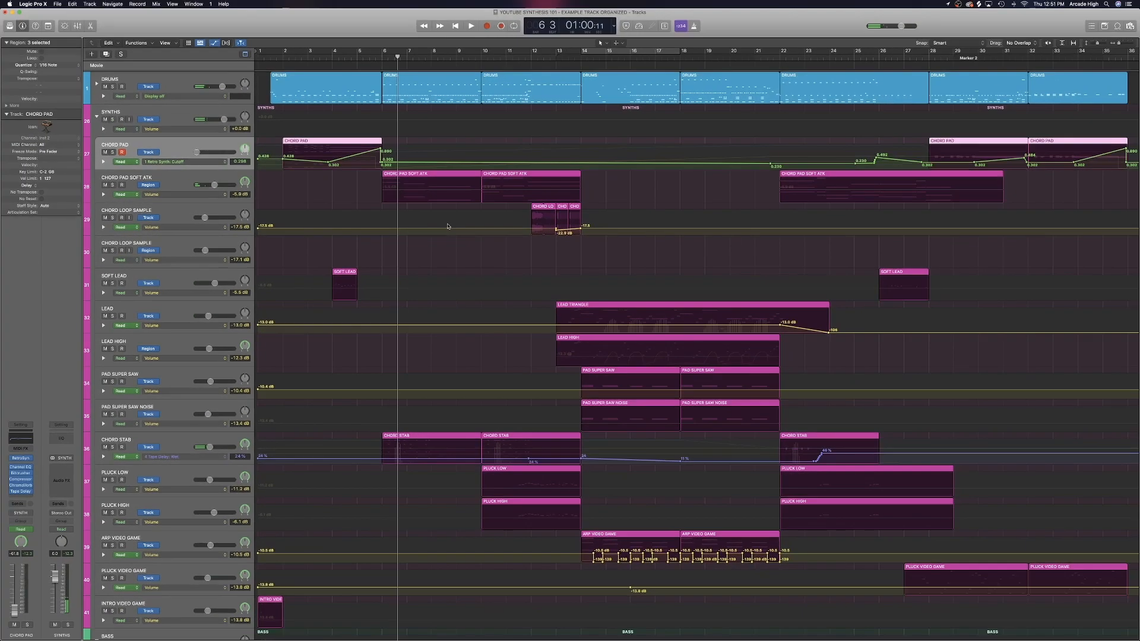
key(a)
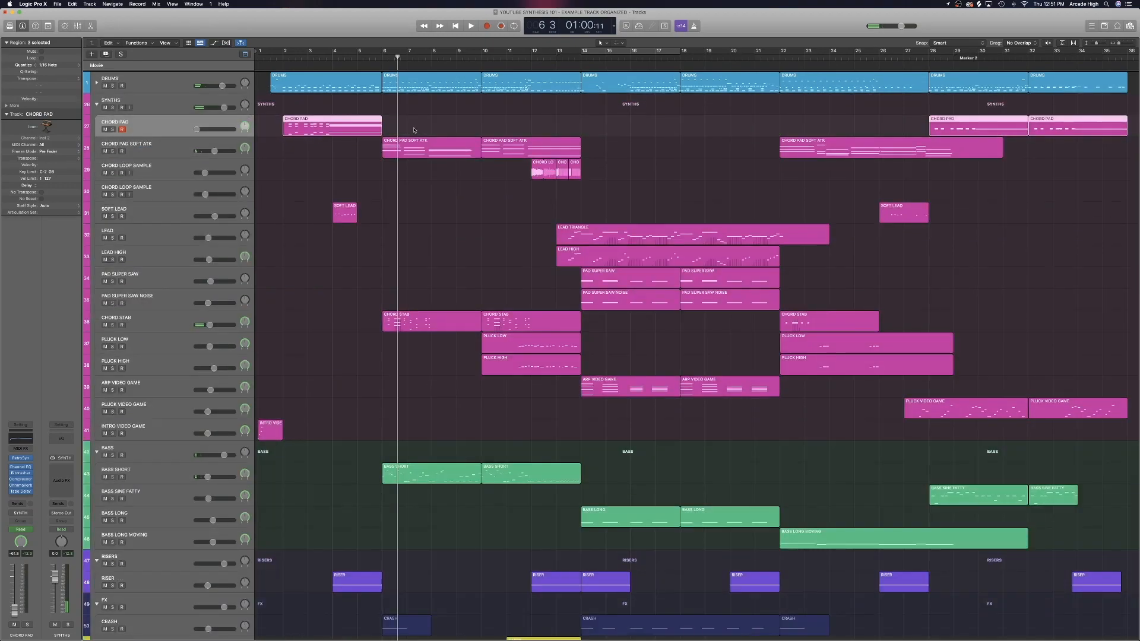
click(380, 56)
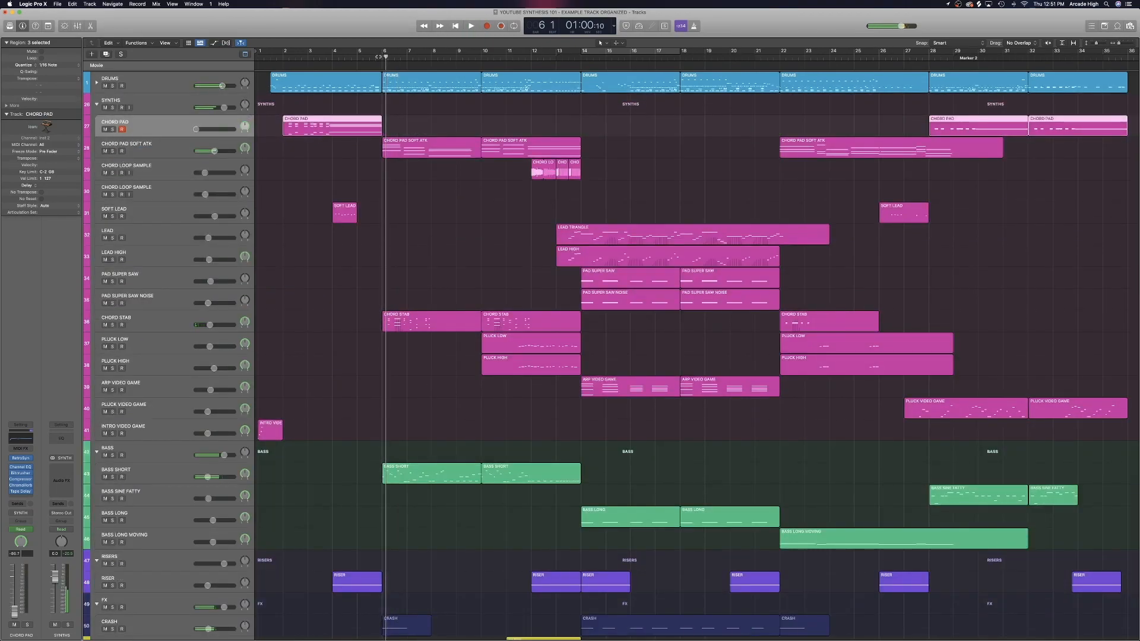
drag(386, 57, 466, 72)
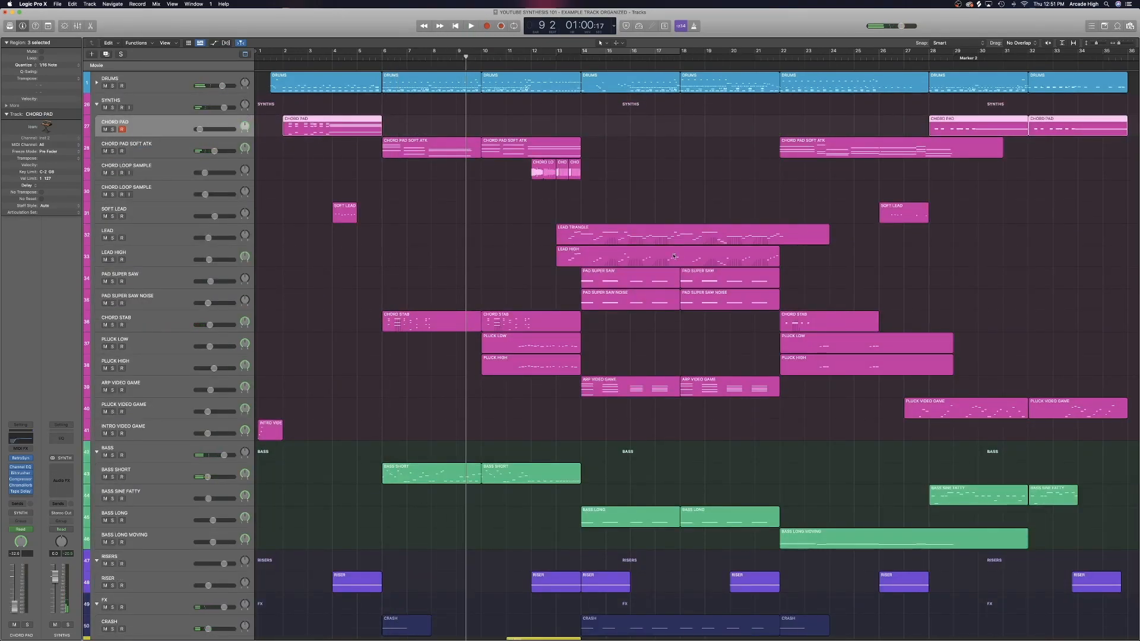
- Play the transition around bar 22, starting just before bar 21 and stopping in bar 23
scroll(673, 256, right, 3)
click(762, 57)
drag(763, 59, 739, 59)
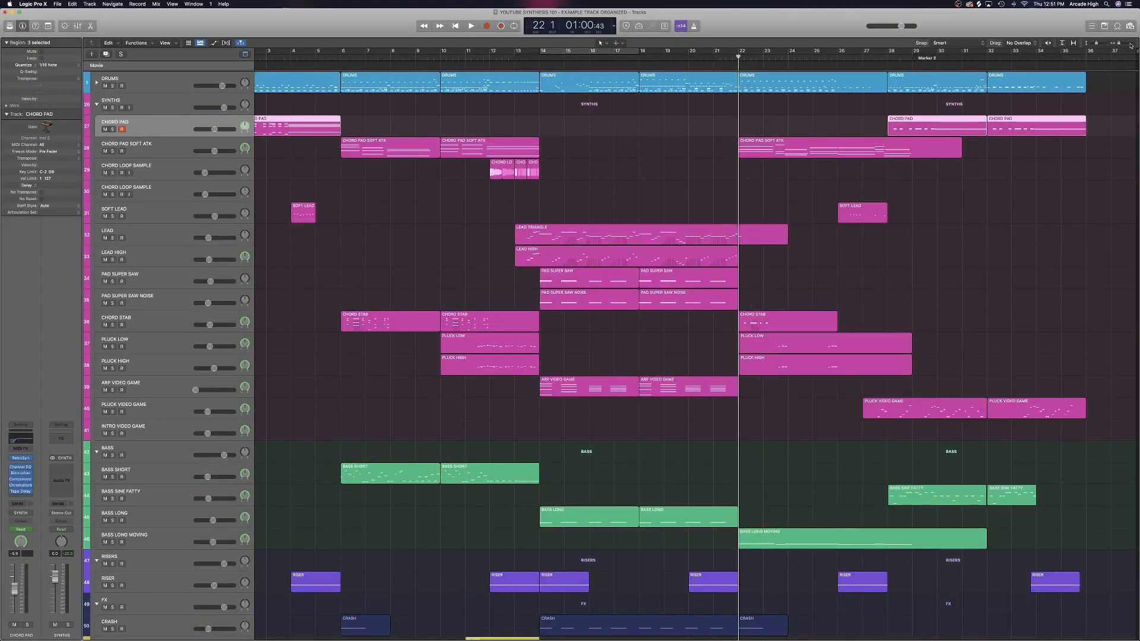
drag(1119, 43, 1122, 43)
scroll(1010, 158, right, 20)
click(428, 58)
key(space)
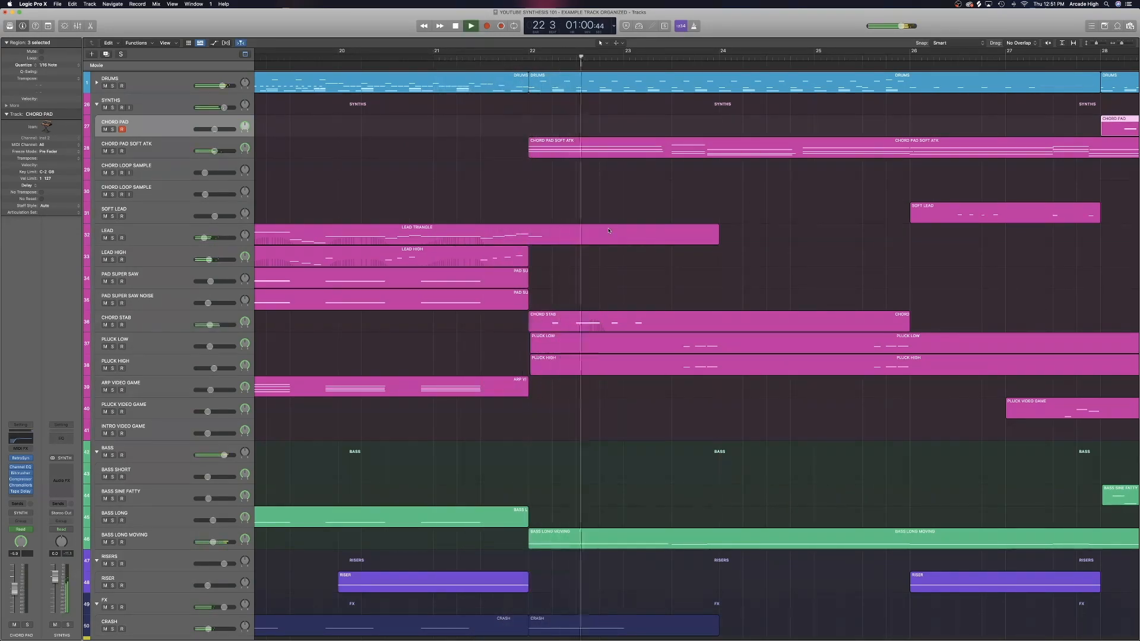
click(565, 212)
key(space)
- Select the Lead track and show track automation for its volume fade
click(560, 233)
click(559, 203)
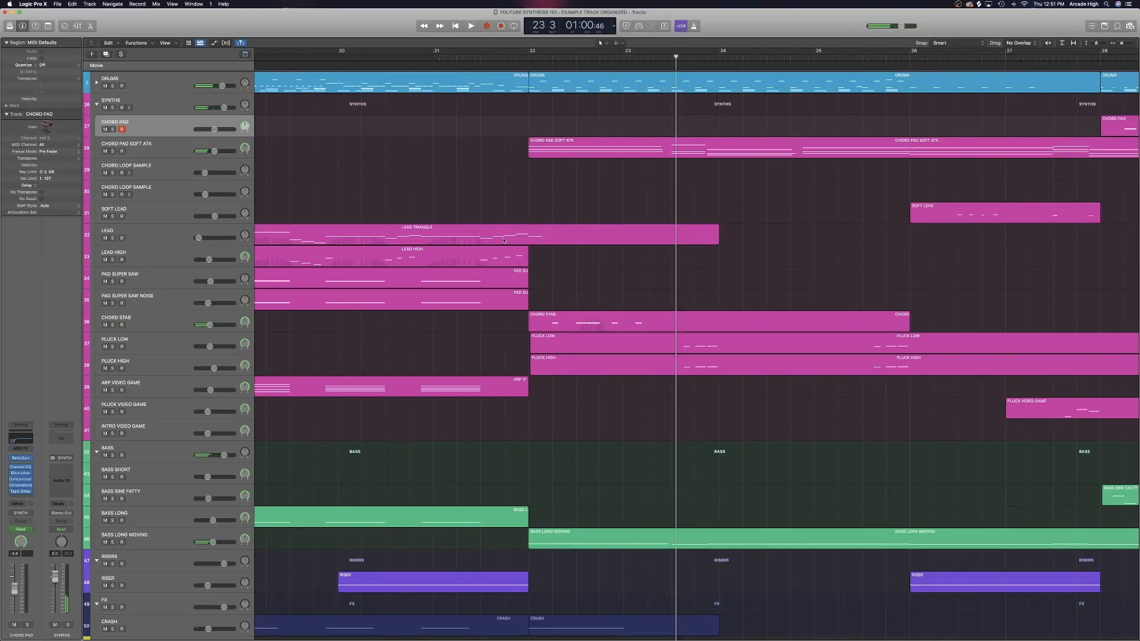
click(160, 239)
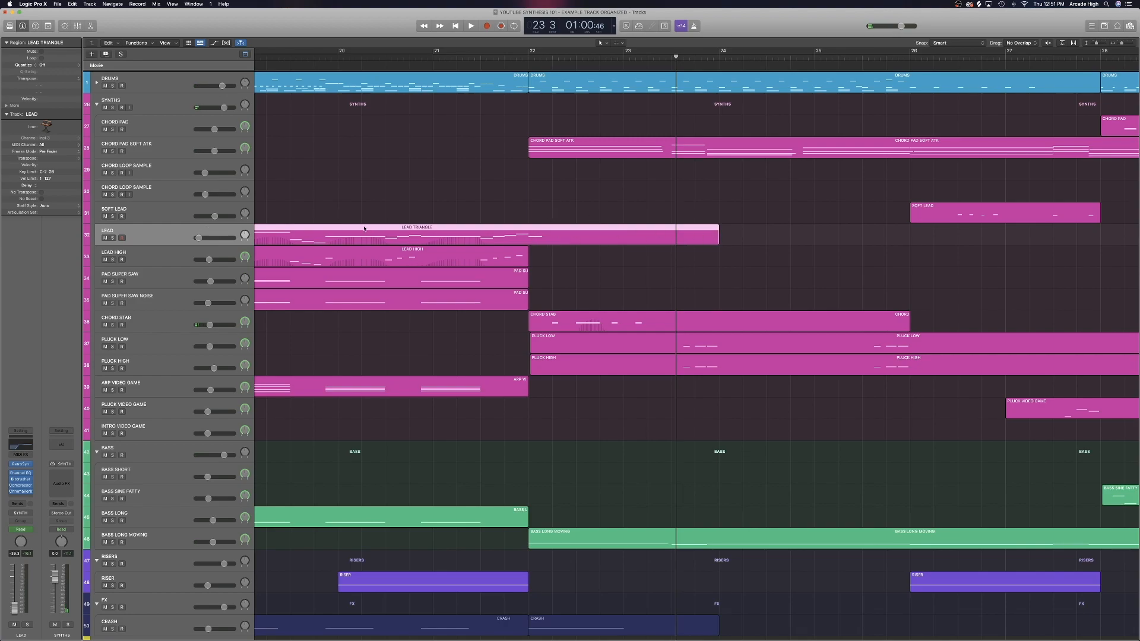
key(a)
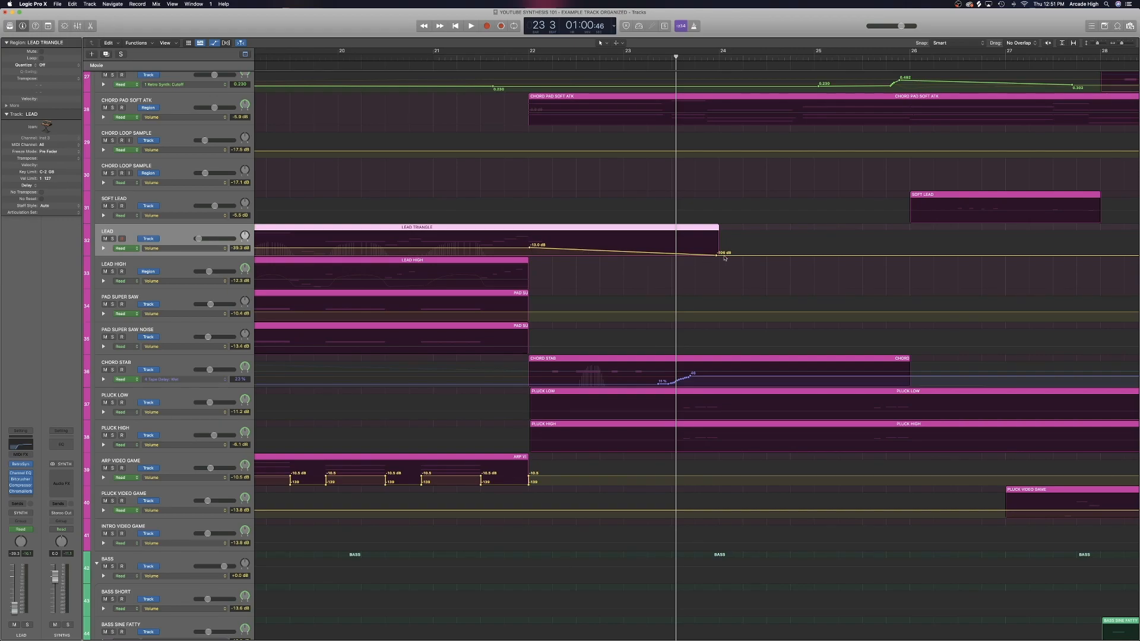
- Open the Lead Triangle region in the Piano Roll, try extending its final note past bar 23, and undo that edit
double_click(534, 231)
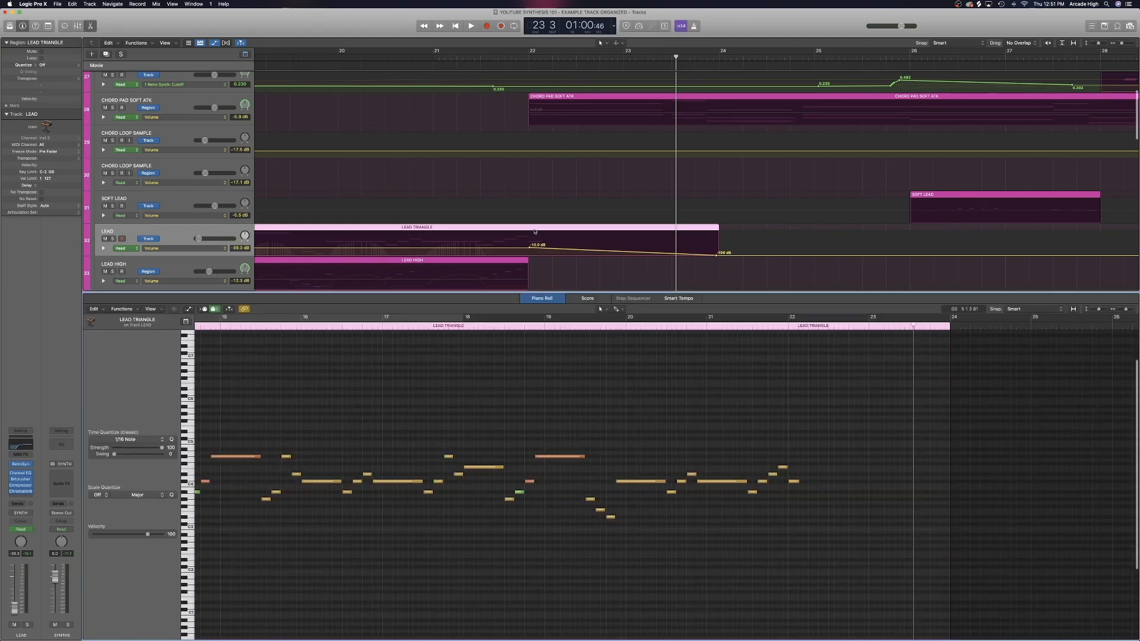
drag(799, 481, 920, 482)
key(super+z)
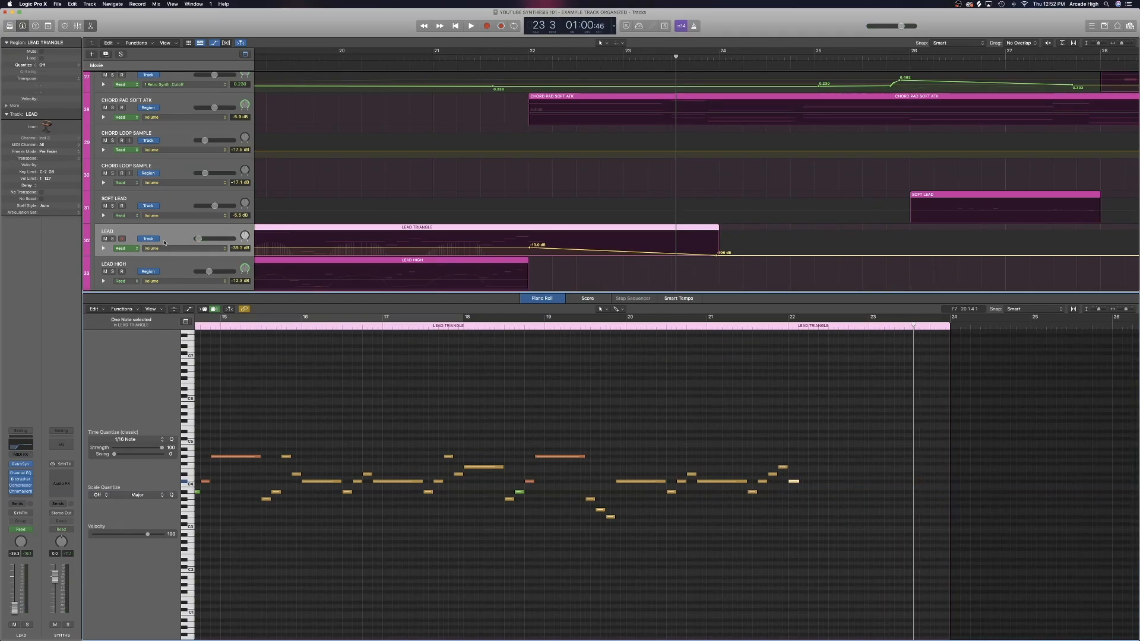
click(194, 250)
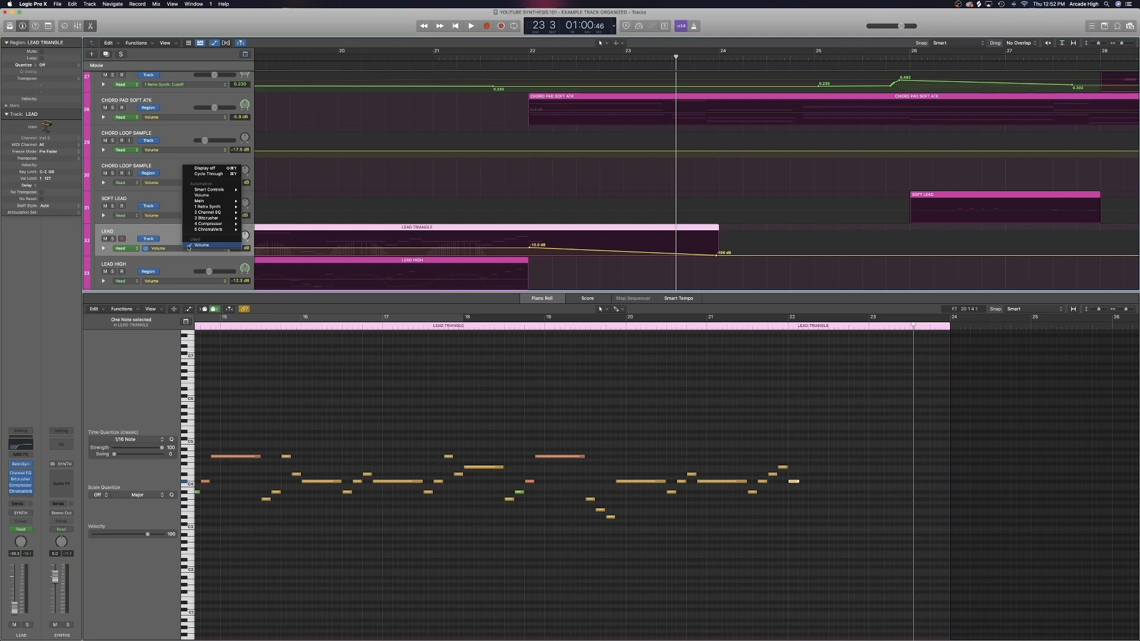
click(192, 247)
click(29, 497)
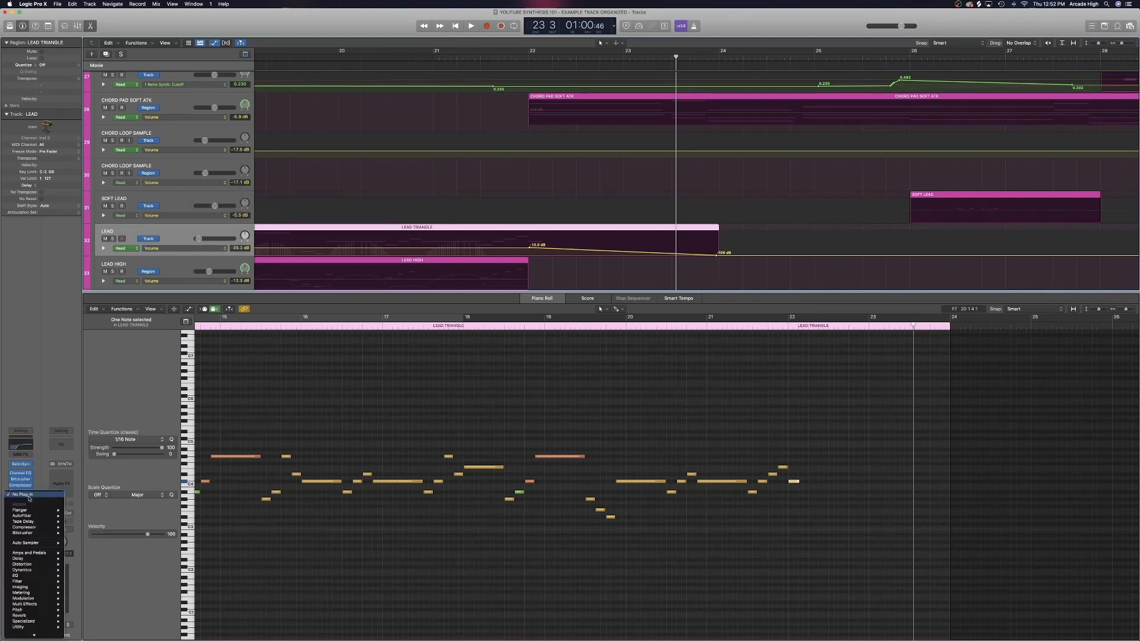
mouse_move(36, 559)
mouse_move(89, 560)
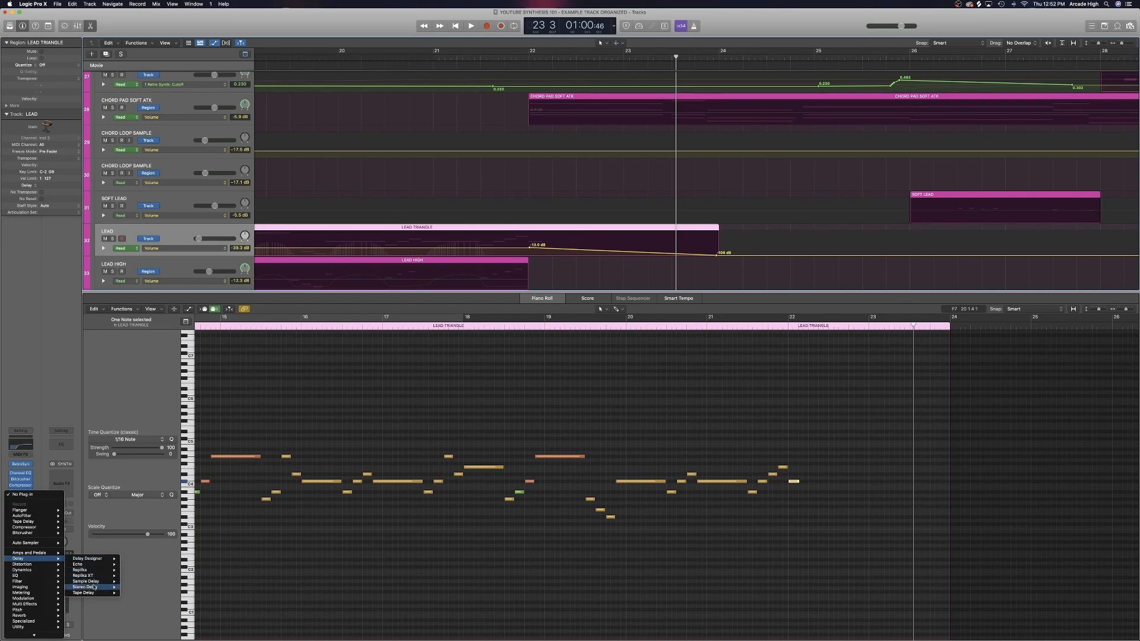
mouse_move(97, 594)
click(111, 541)
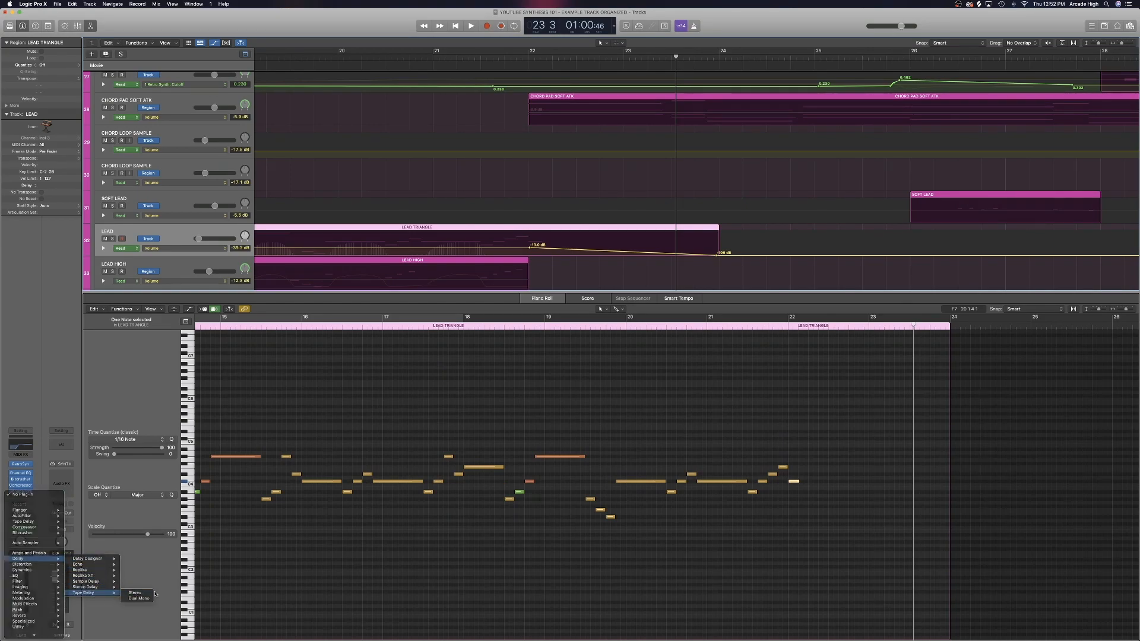
- Insert a Tape Delay after ChromaVerb on the Lead track and move its window below the Lead automation
click(31, 499)
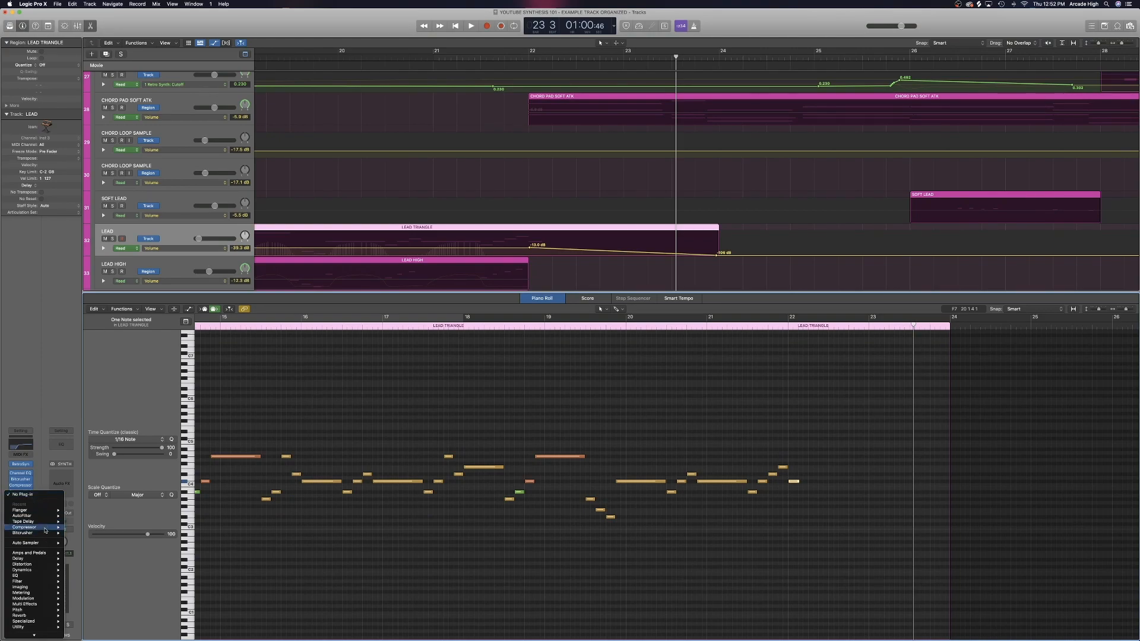
mouse_move(43, 523)
click(79, 521)
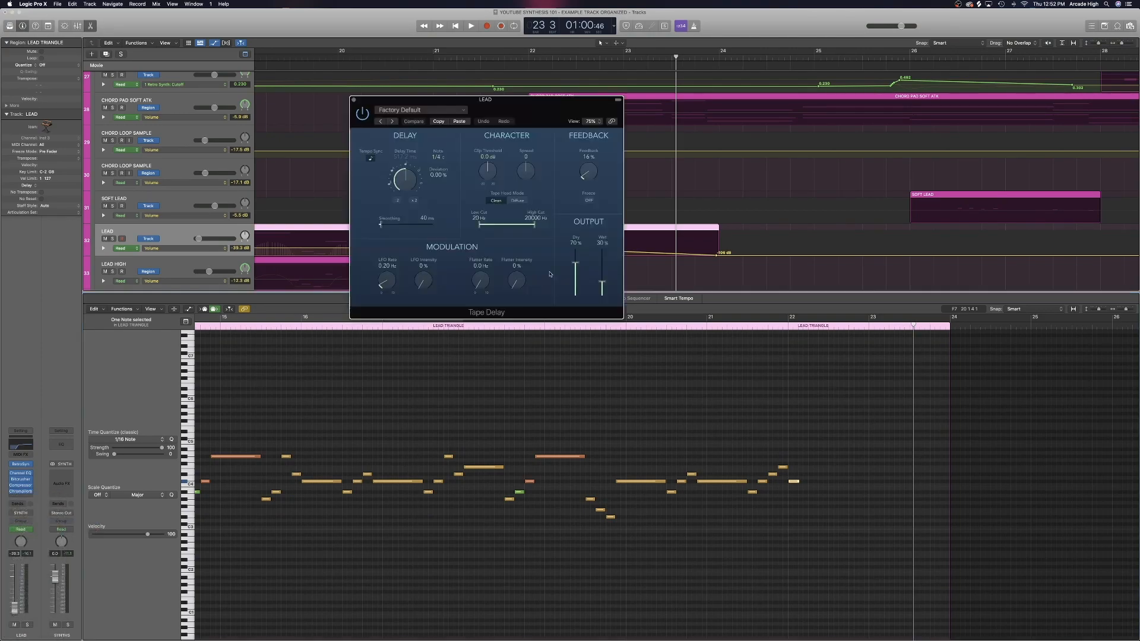
drag(502, 113, 757, 331)
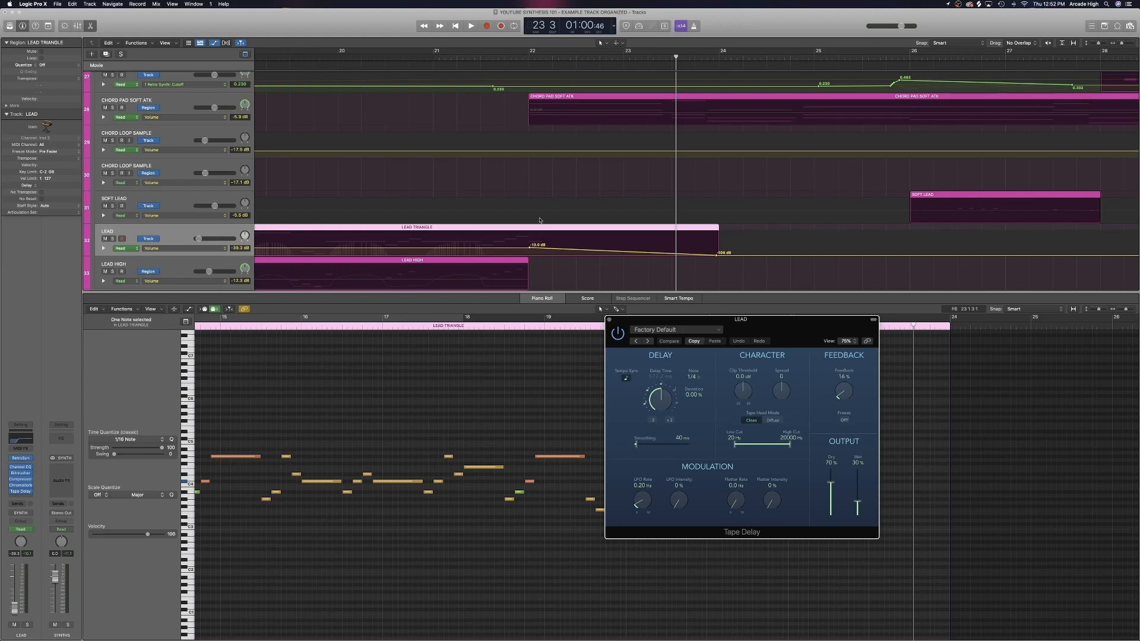
drag(706, 322, 324, 303)
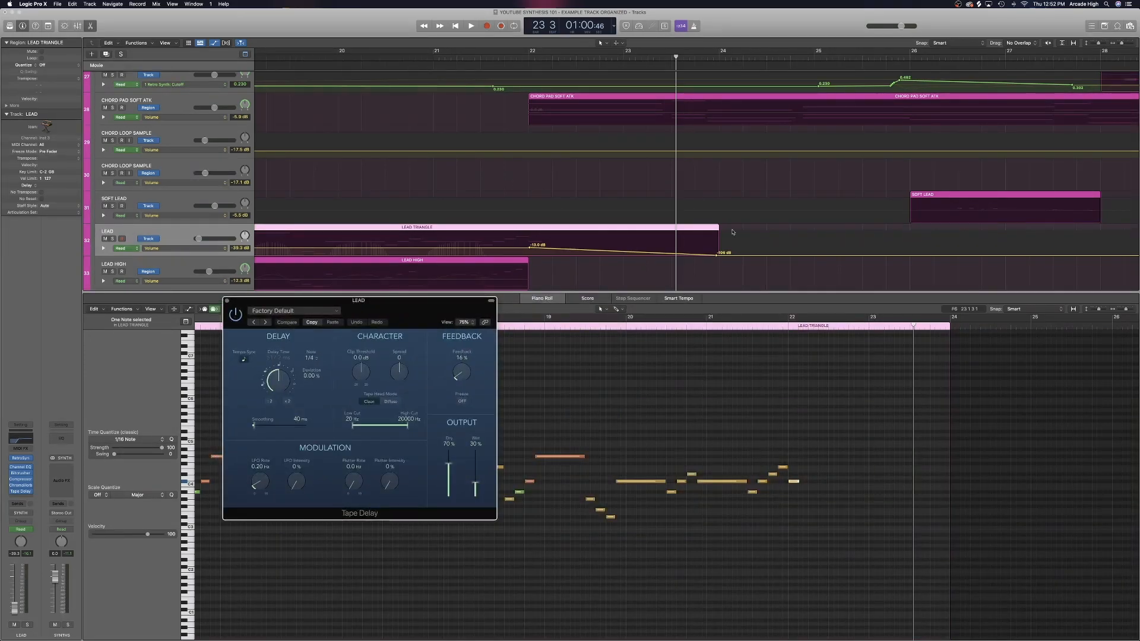
drag(418, 315, 634, 353)
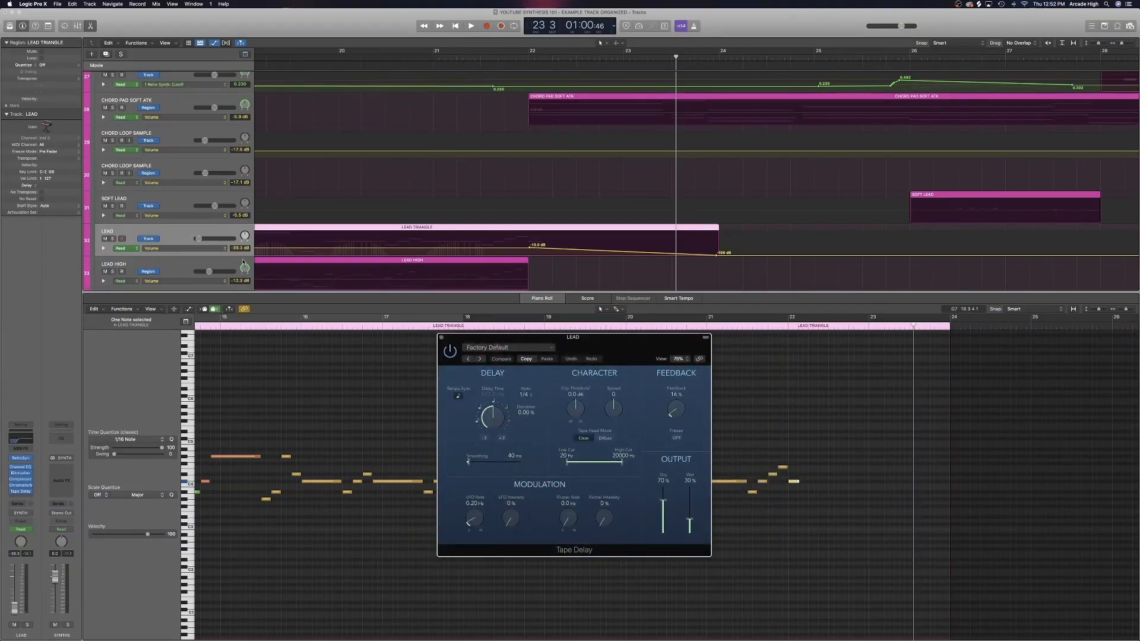
- Set the Lead track's automation mode to Touch and record bypassing Tape Delay around bar 22 during playback
click(138, 250)
click(137, 253)
click(506, 59)
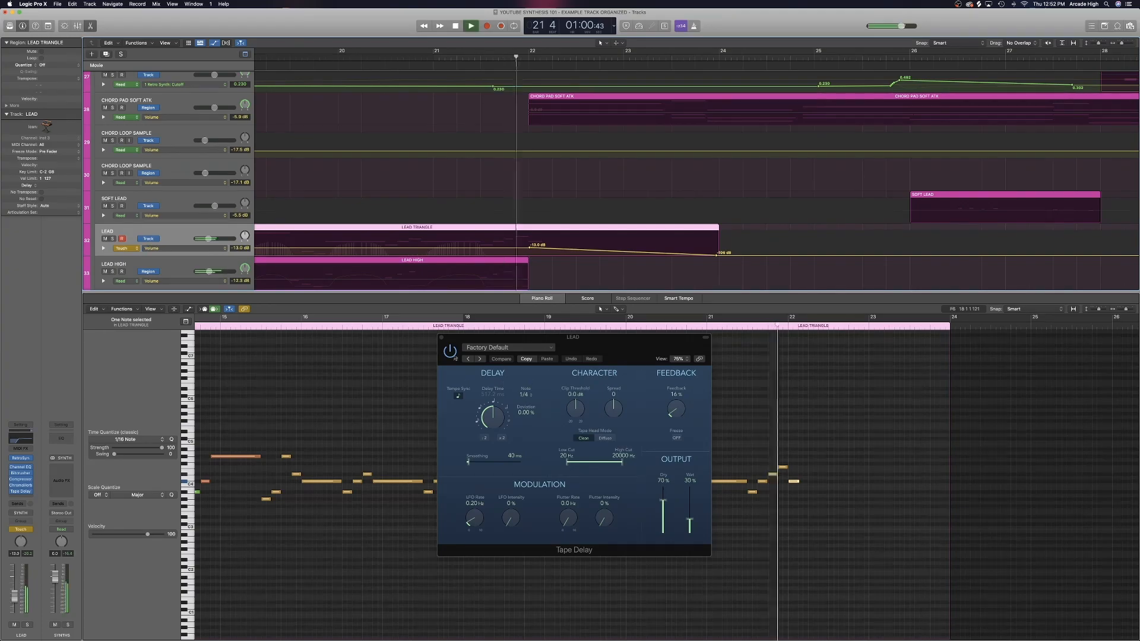
click(451, 351)
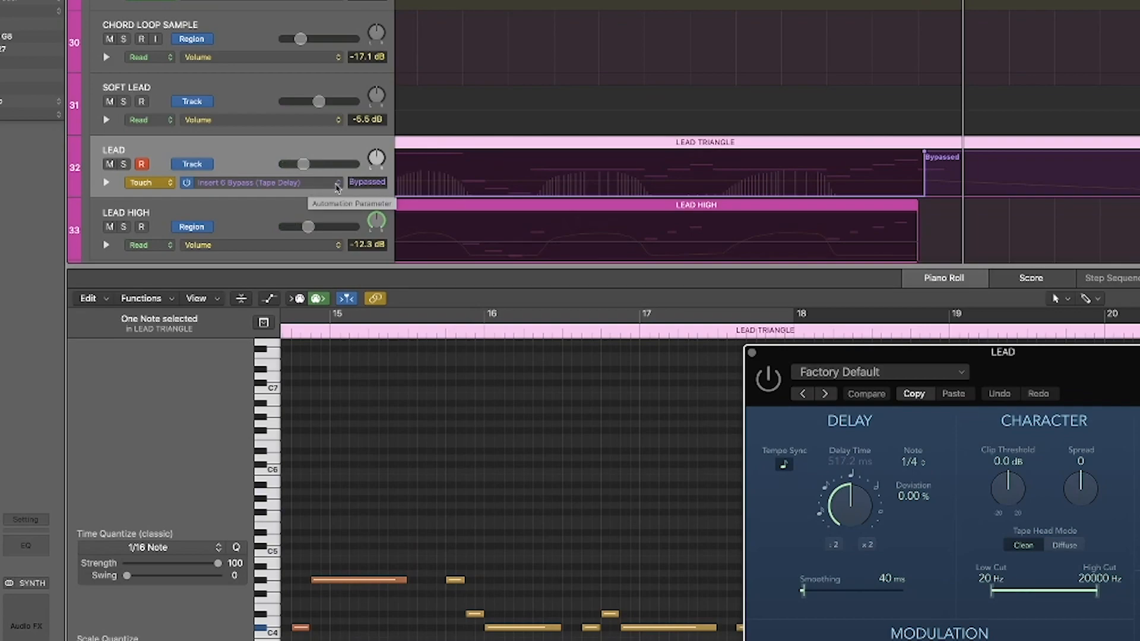
- Browse the Lead track's automation parameters and choose Insert 6 Bypass (Tape Delay) from the main parameters
click(337, 185)
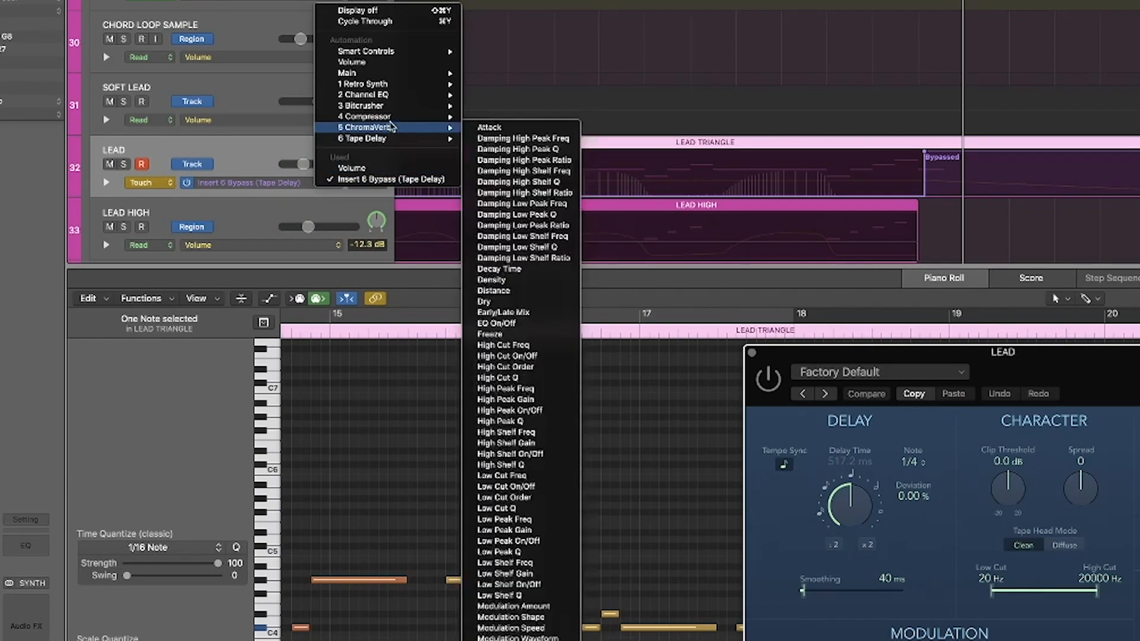
mouse_move(391, 75)
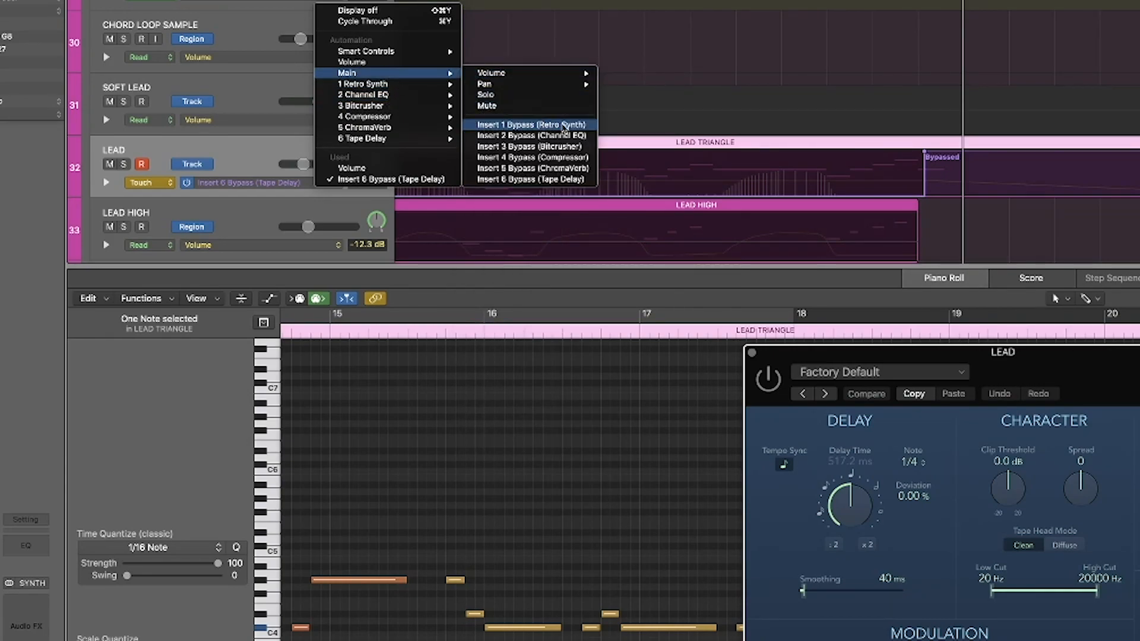
click(564, 182)
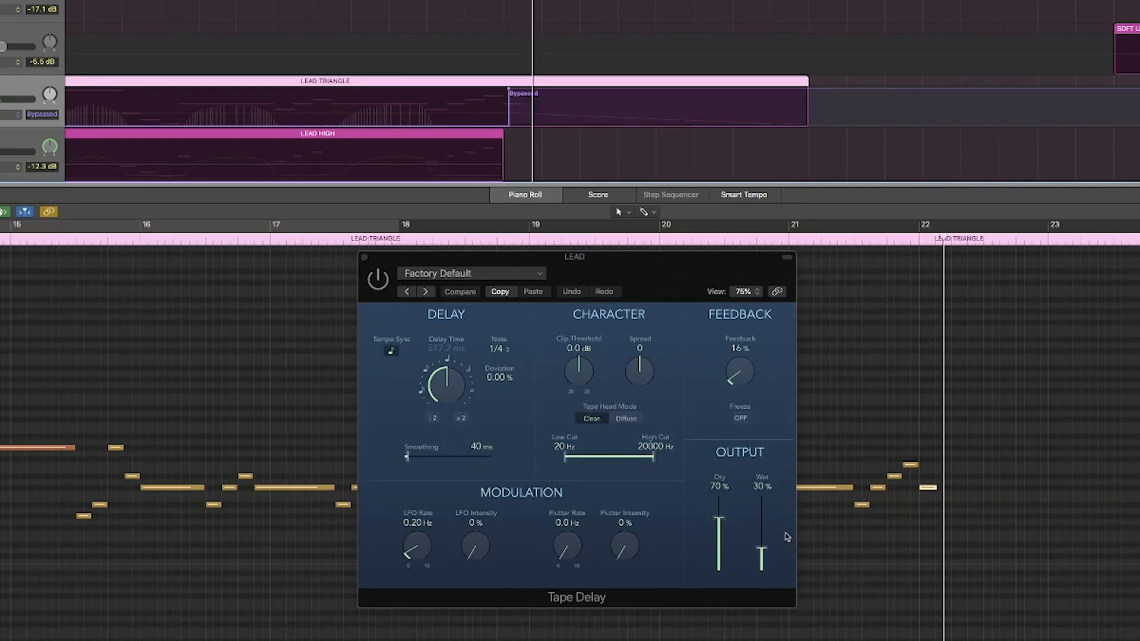
- Adjust Tape Delay's Wet level during Touch-mode playback and set its Feedback to 57%
key(space)
drag(761, 552, 761, 552)
key(space)
mouse_move(744, 382)
mouse_down()
mouse_move(738, 347)
mouse_move(742, 372)
mouse_up()
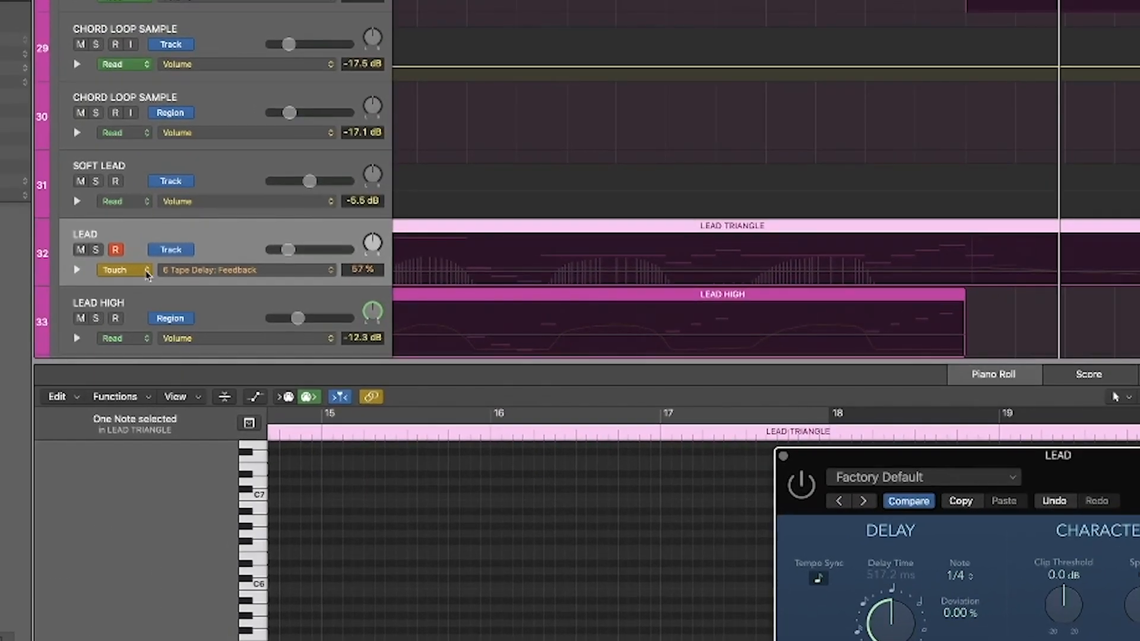
- Set the Lead track's automation mode to Read and show its Insert 6 Bypass (Tape Delay) automation
click(125, 269)
click(115, 256)
click(304, 271)
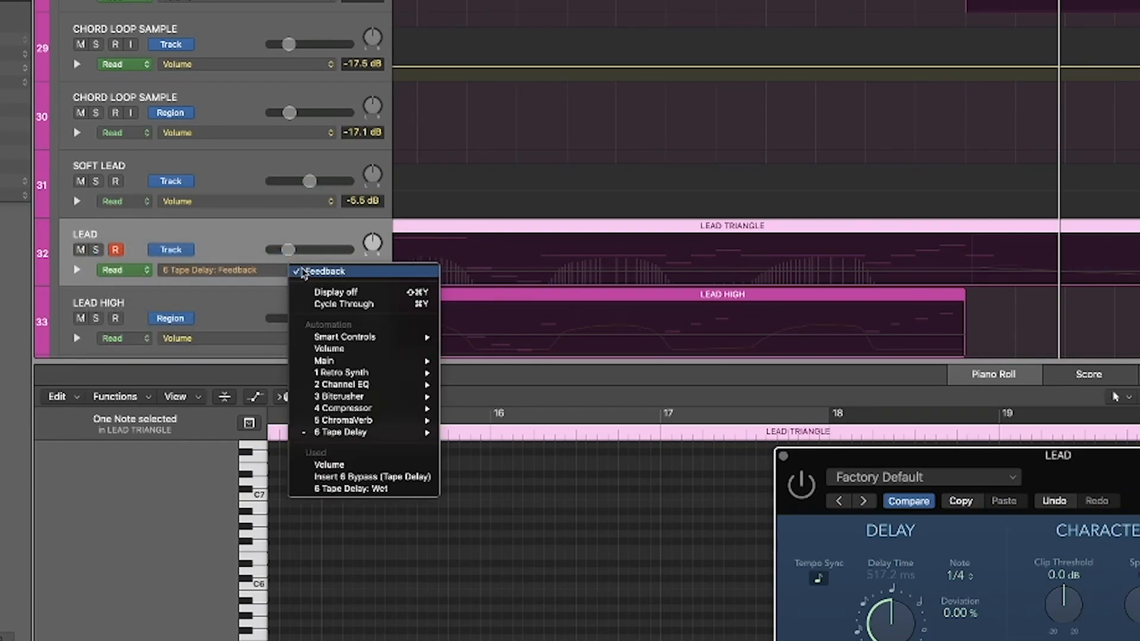
click(378, 477)
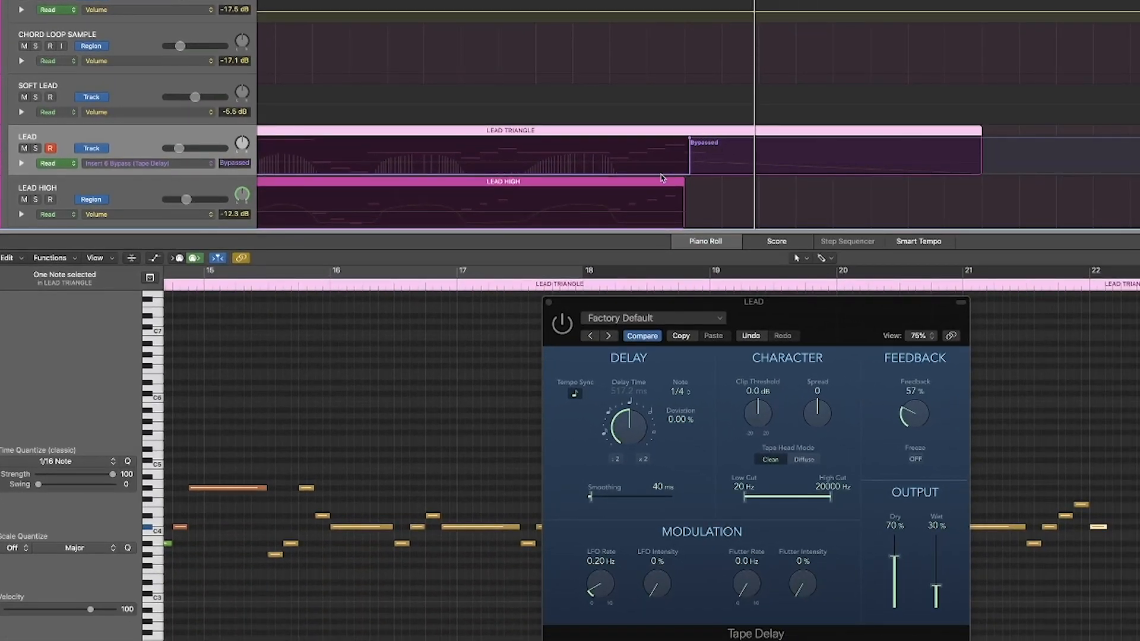
- Edit the bypass automation so Tape Delay is bypassed until bar 22, active through the Lead Triangle region's end, and bypassed again after it
click(663, 177)
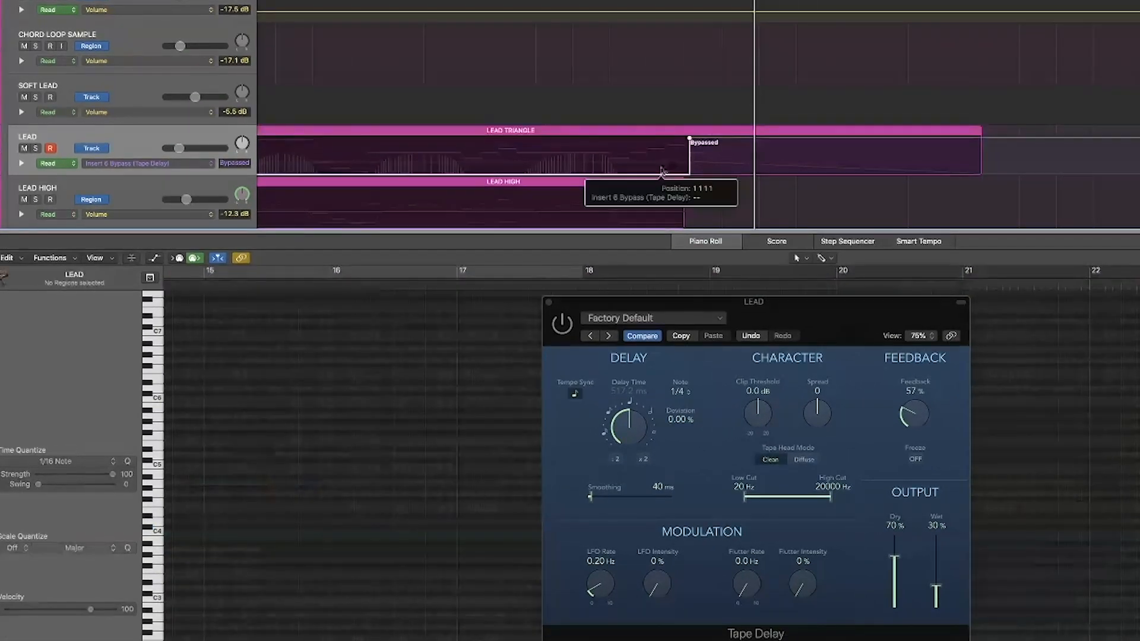
click(716, 140)
drag(730, 141, 729, 138)
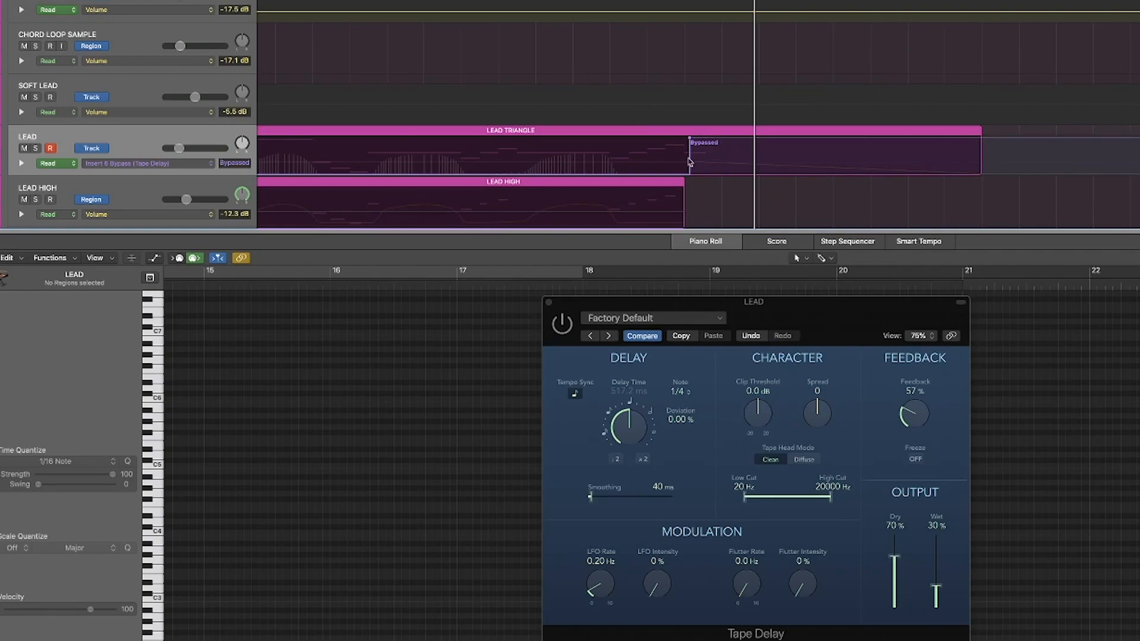
drag(659, 175, 686, 178)
click(703, 142)
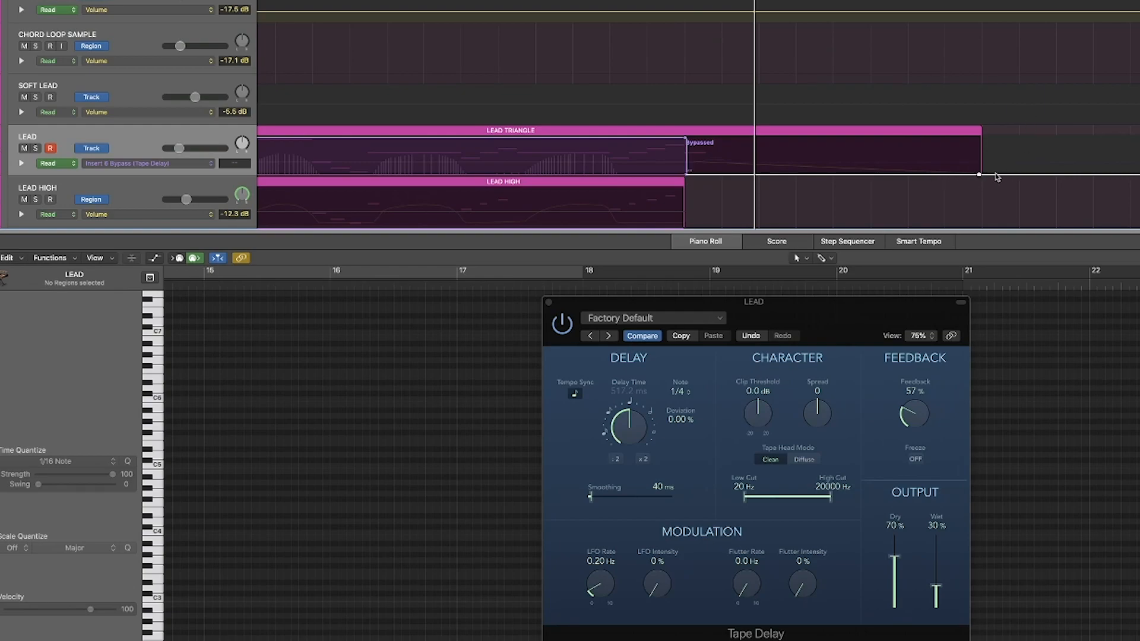
click(997, 176)
drag(994, 143, 982, 143)
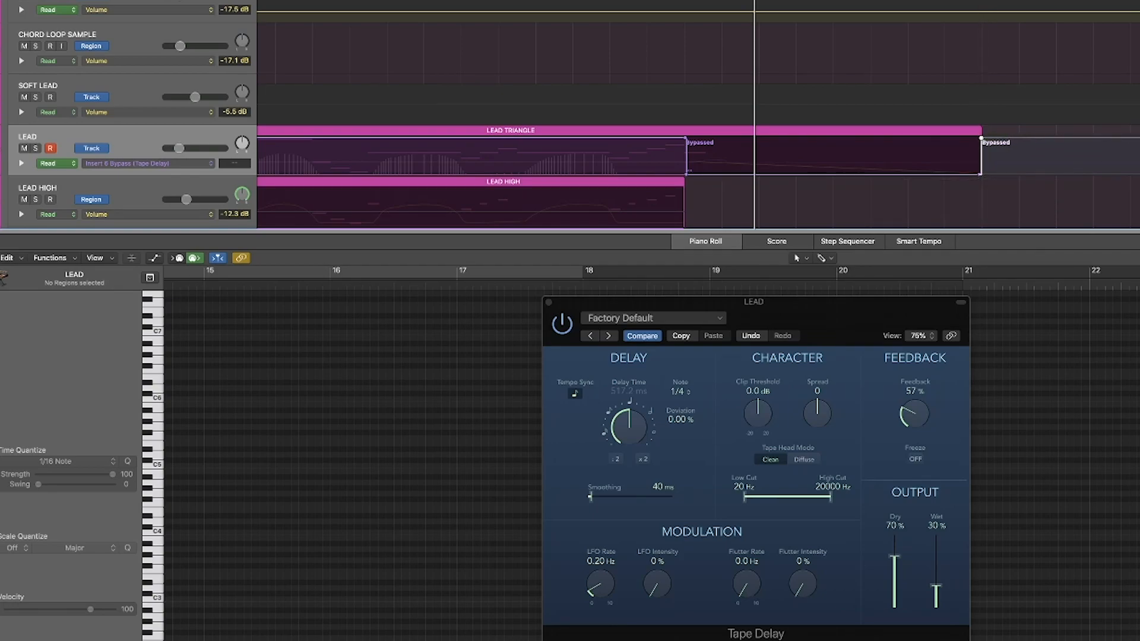
- Show the Lead track's Tape Delay Wet automation and delete the recorded points after bar 22
click(196, 165)
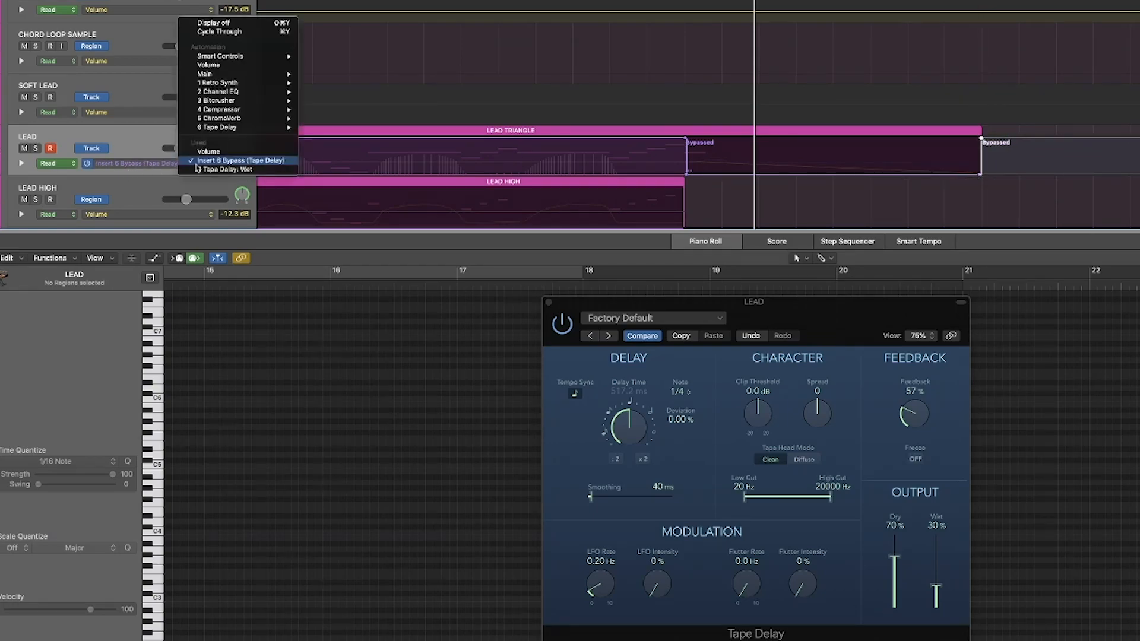
click(235, 170)
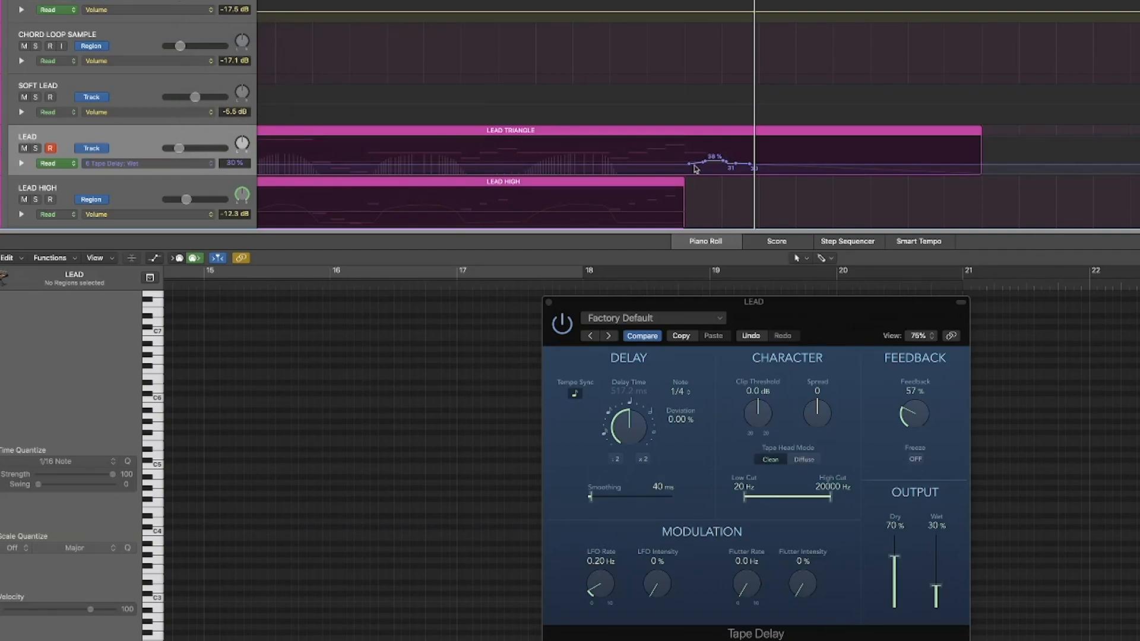
drag(775, 162, 696, 167)
key(Delete)
- Draw Wet automation that rises from 30% to 69% at bar 22 and falls to 0% just before bar 24
click(689, 168)
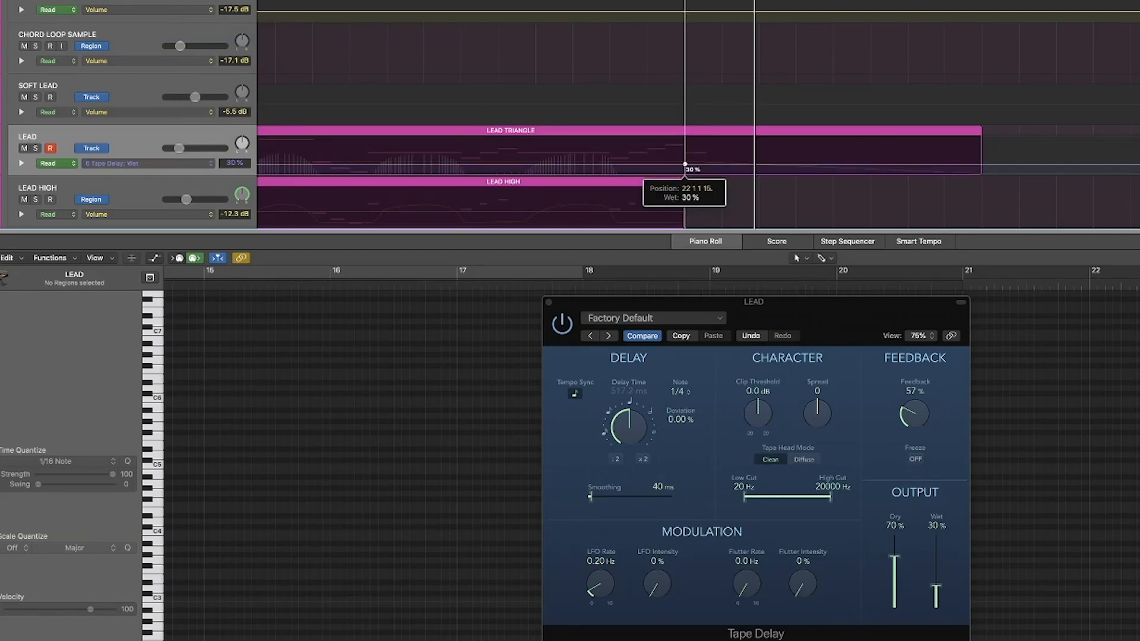
drag(704, 169, 680, 164)
click(683, 165)
drag(693, 147, 689, 149)
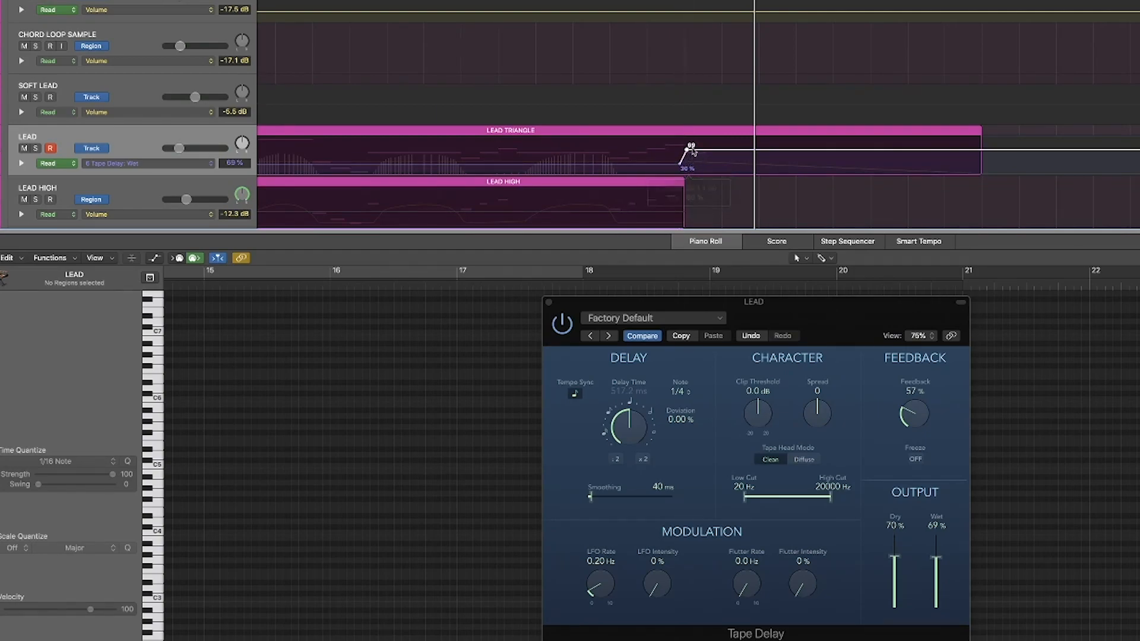
click(981, 150)
mouse_move(981, 150)
mouse_down()
mouse_move(981, 174)
mouse_move(980, 142)
mouse_up()
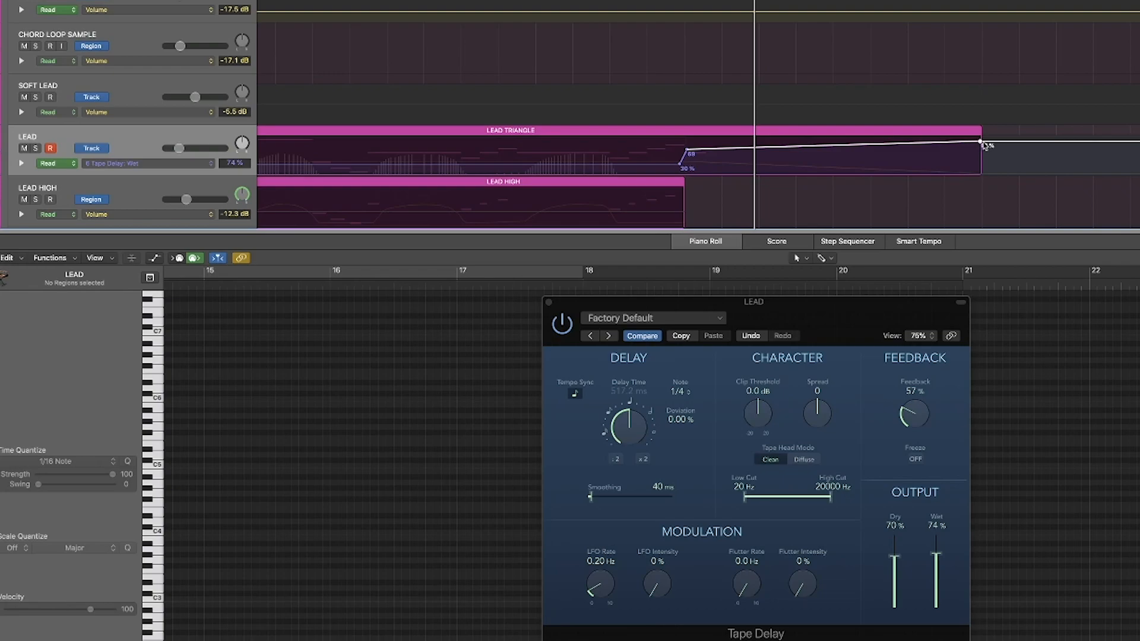
drag(981, 141, 969, 174)
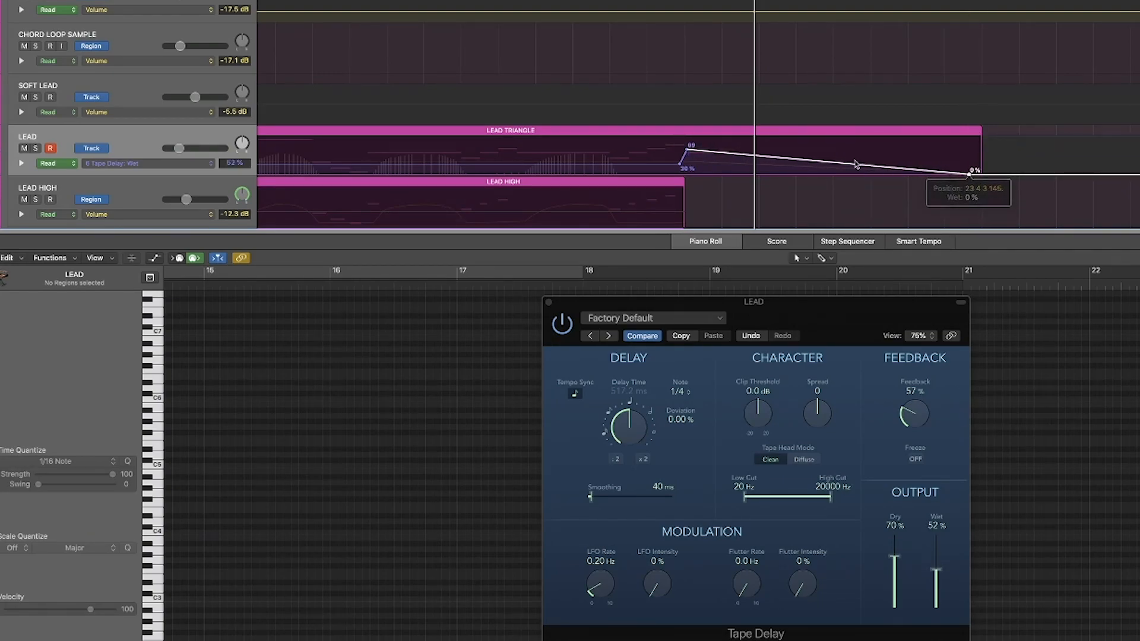
- Play the passage starting just before bar 21 and solo the Lead track
drag(538, 1, 489, 1)
key(space)
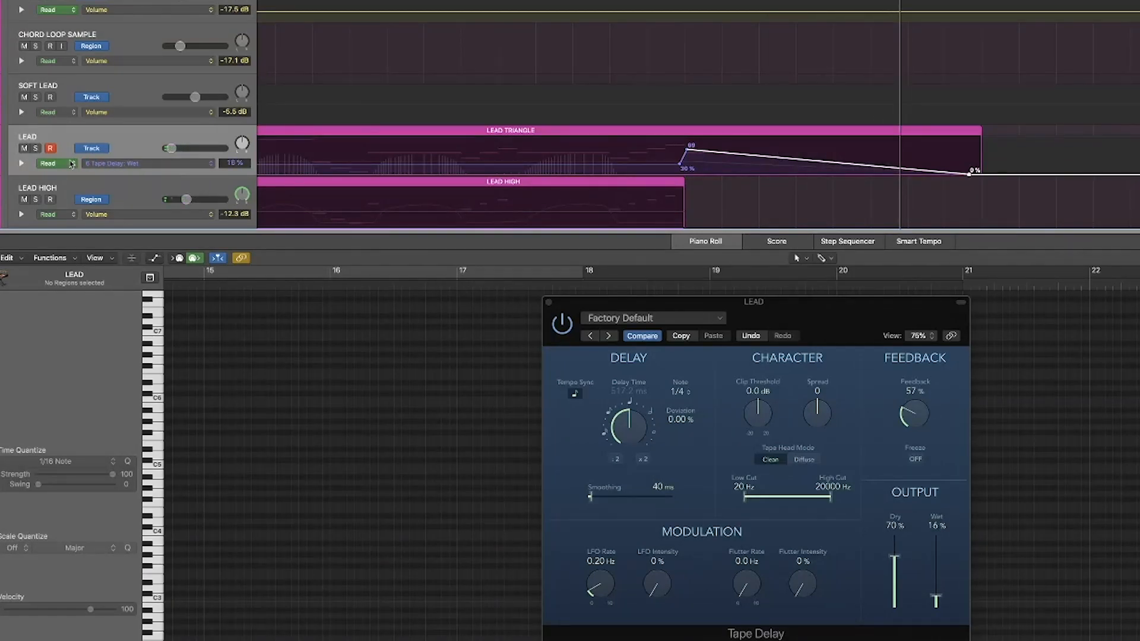
click(37, 149)
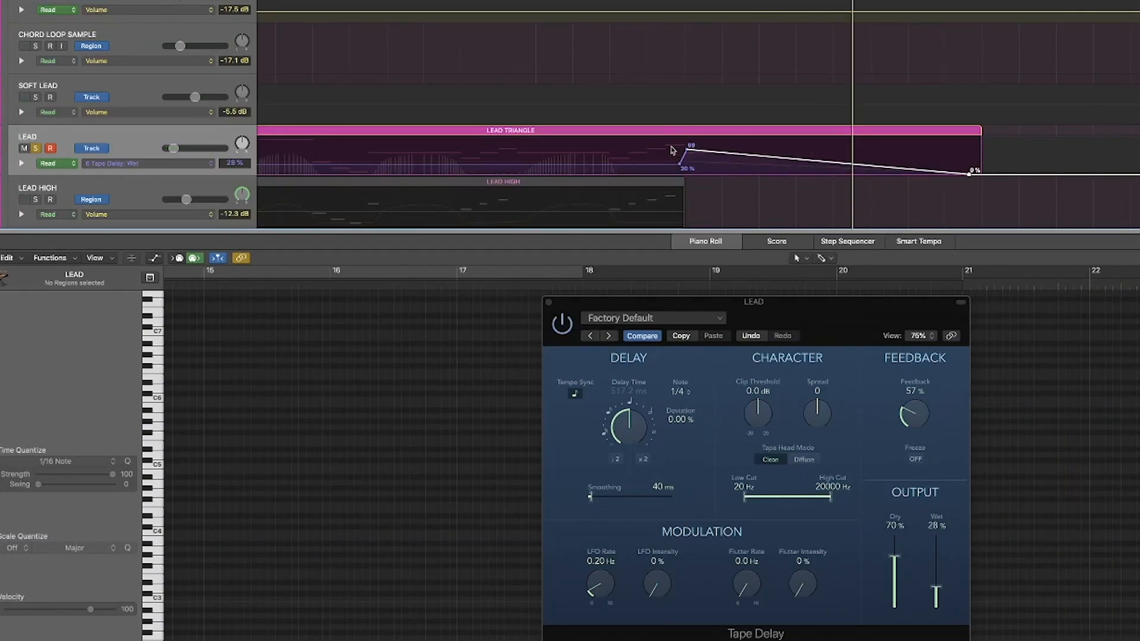
- Move the Wet rise slightly later at bar 22 and set Tape Delay's Feedback to 72% while replaying
drag(689, 150, 687, 164)
click(545, 1)
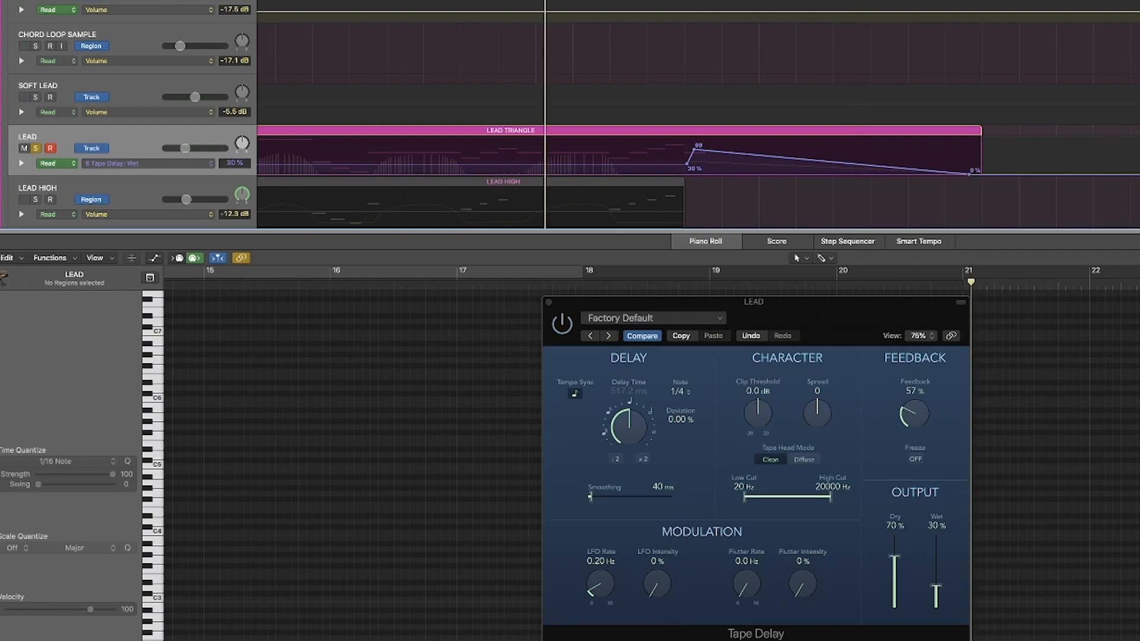
drag(907, 398, 916, 403)
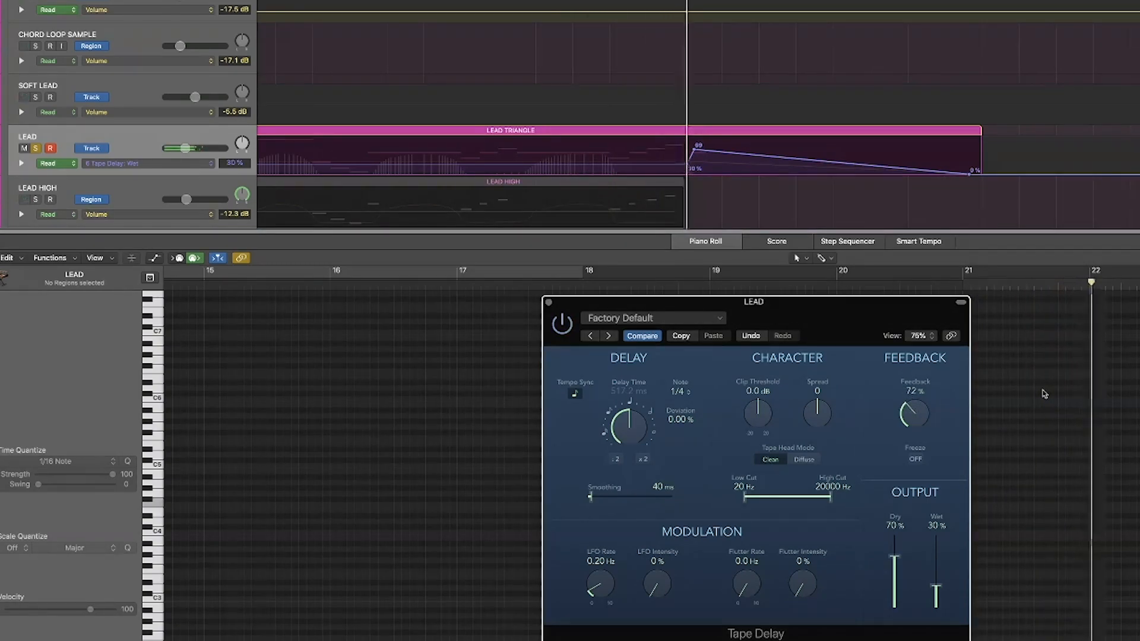
- Try shifting the Wet rise progressively later past bar 22, replaying the soloed Lead between adjustments
drag(687, 166, 700, 151)
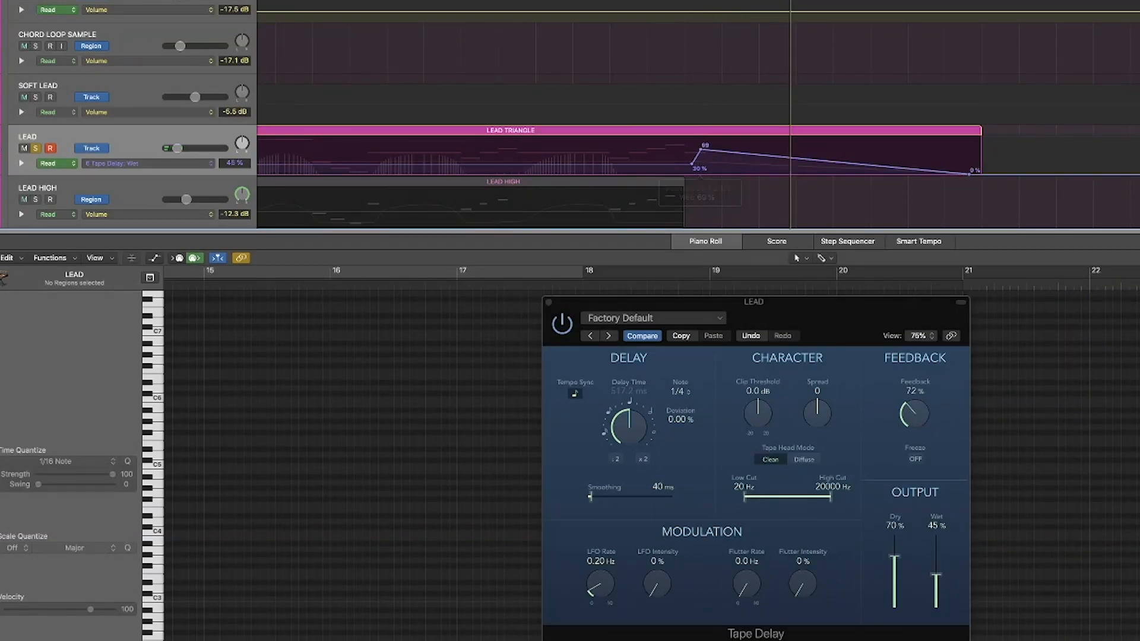
key(space)
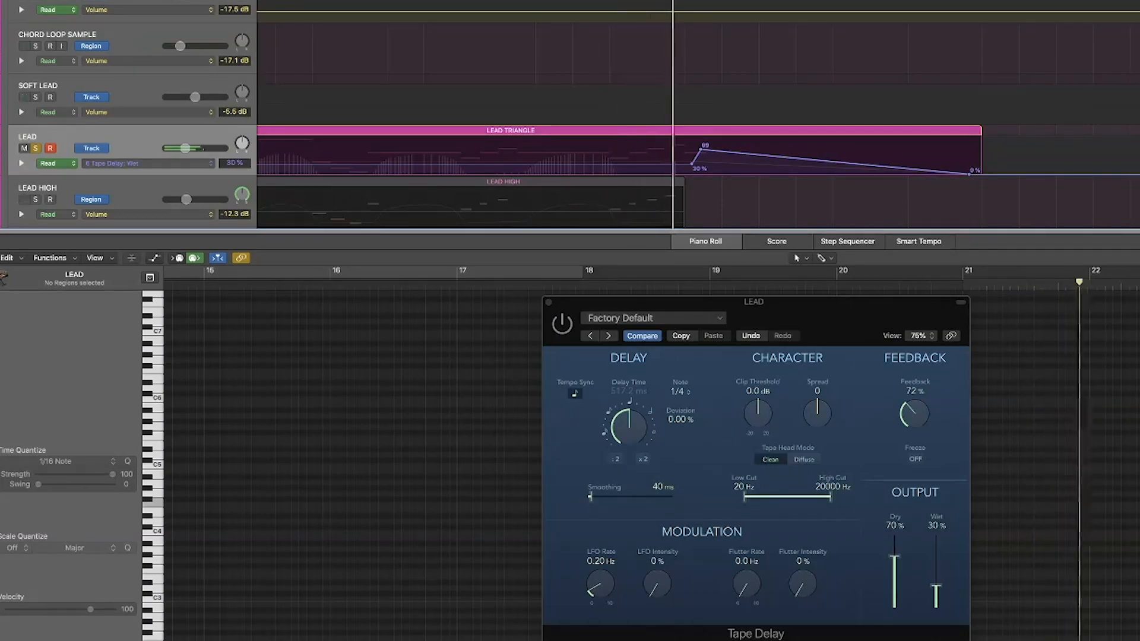
mouse_move(702, 152)
mouse_down()
mouse_move(712, 150)
mouse_move(702, 167)
mouse_up()
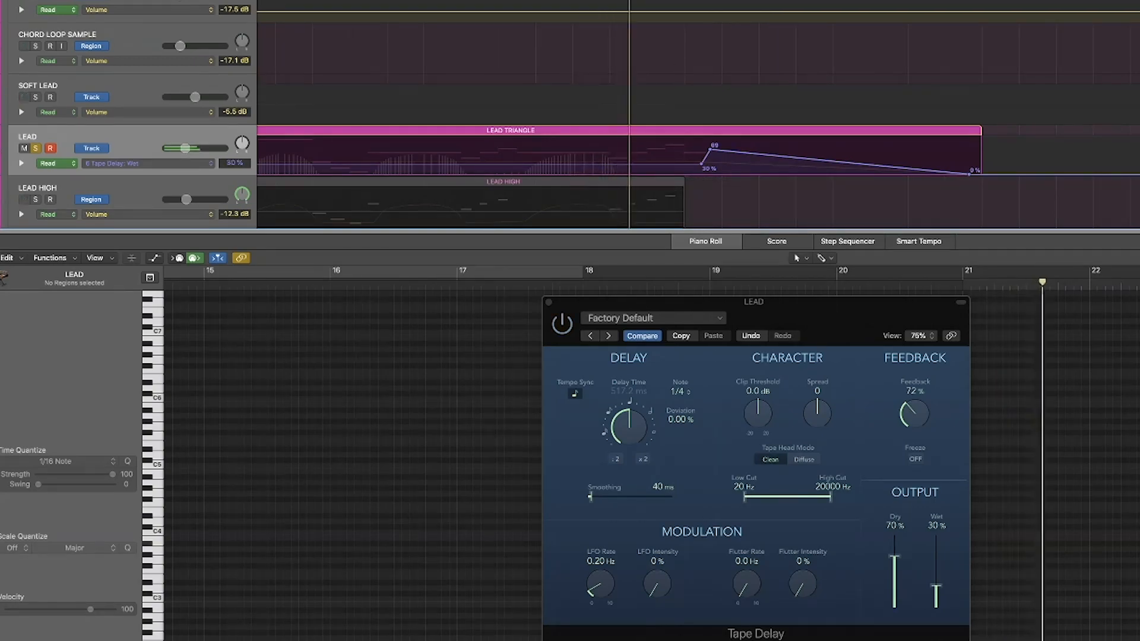
key(space)
mouse_move(711, 150)
mouse_down()
mouse_move(722, 149)
mouse_move(718, 165)
mouse_up()
key(space)
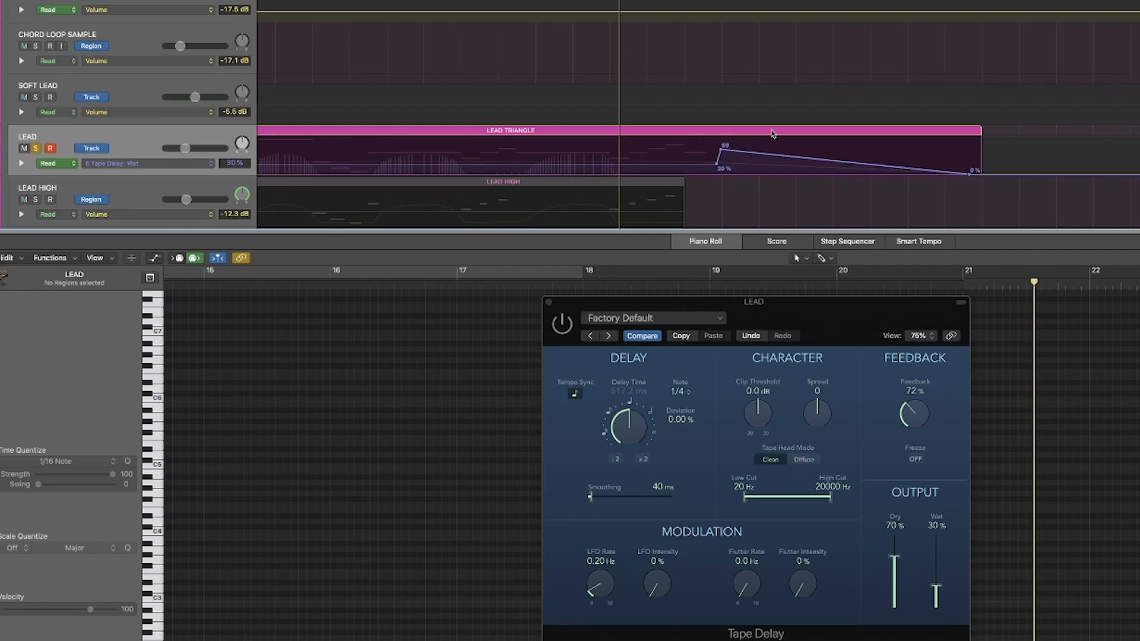
key(space)
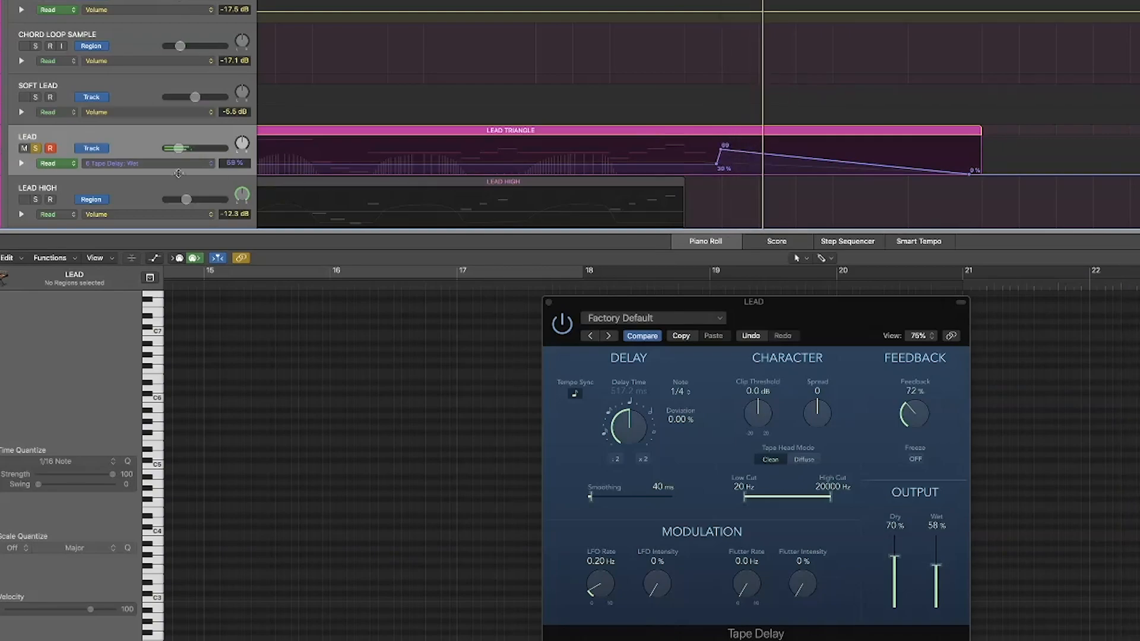
- Show the Insert 6 Bypass automation, move Tape Delay's activation point slightly past bar 22, and replay the passage
click(171, 165)
click(178, 154)
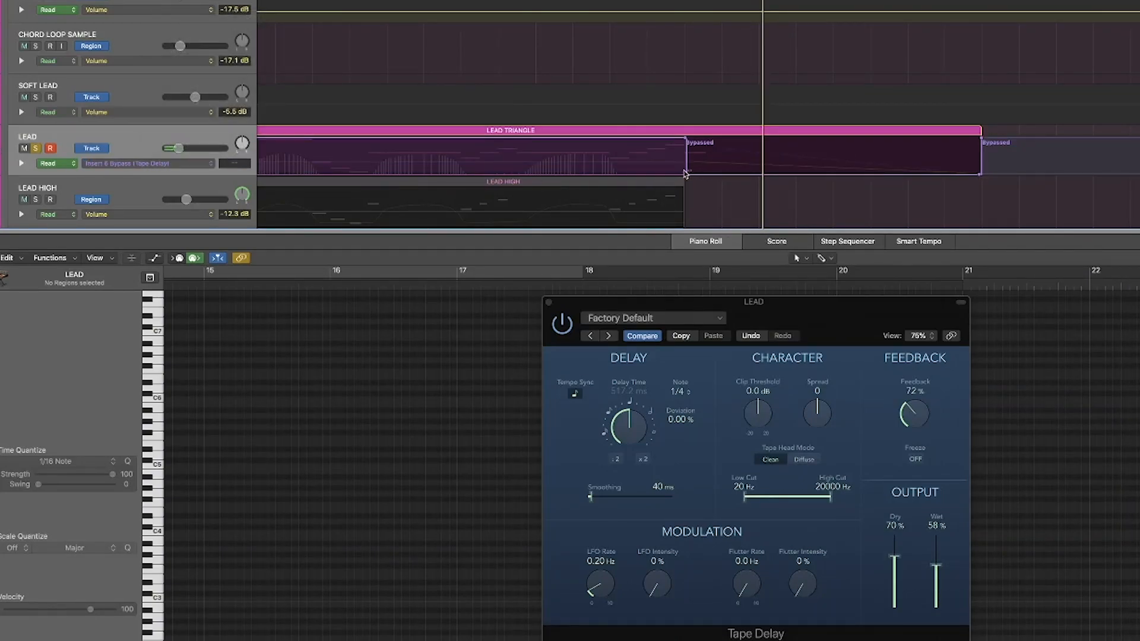
drag(689, 171, 694, 172)
key(space)
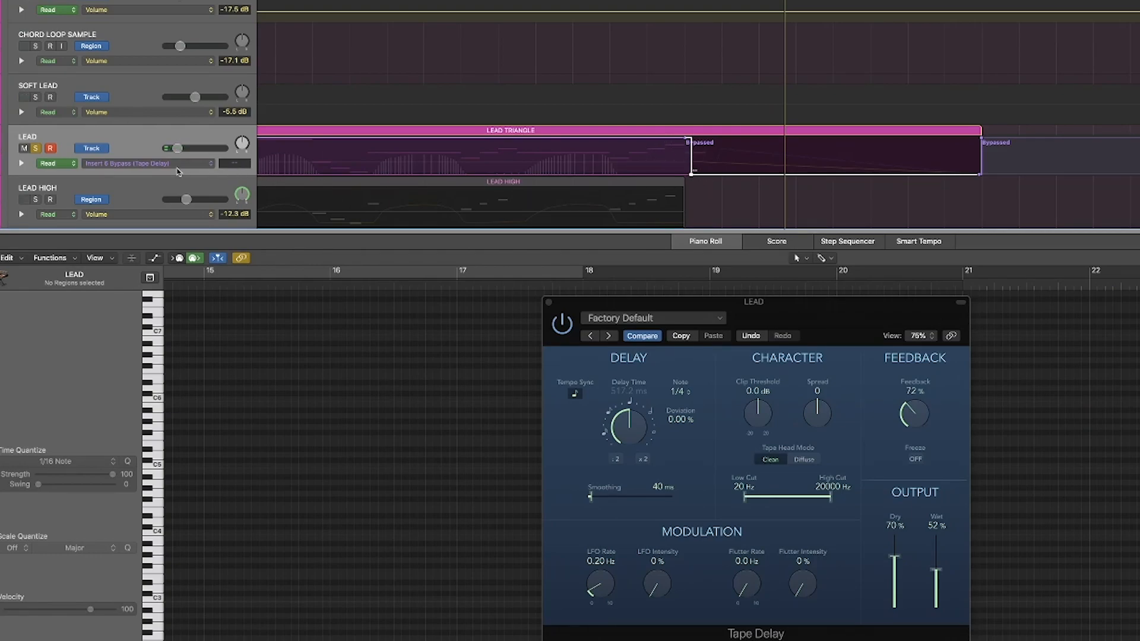
- Show the Tape Delay Wet automation again and move its 30% to 69% rise back to bar 22
click(179, 171)
click(176, 165)
click(205, 169)
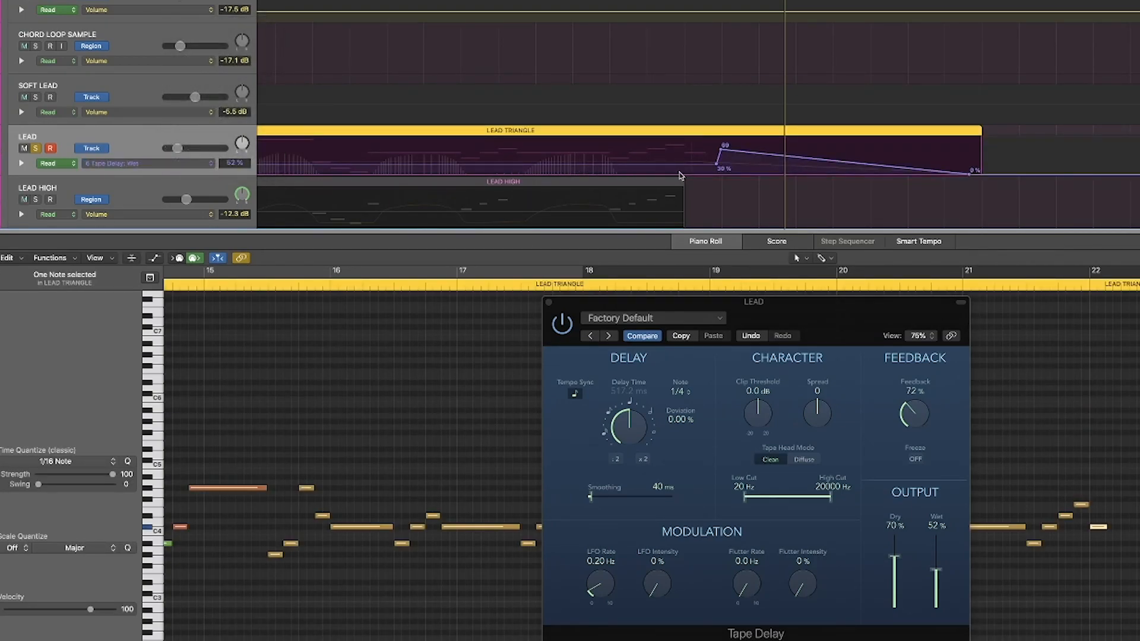
drag(716, 165, 696, 146)
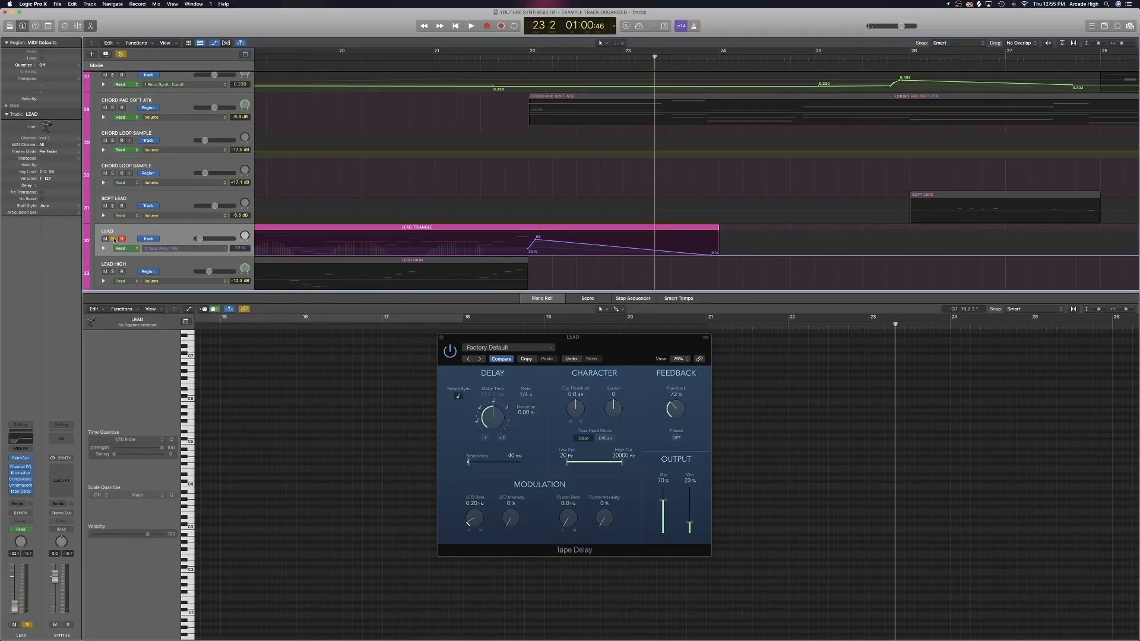
- Unsolo the Lead track to play the bar 22 transition in the full mix, and hide track automation
click(113, 239)
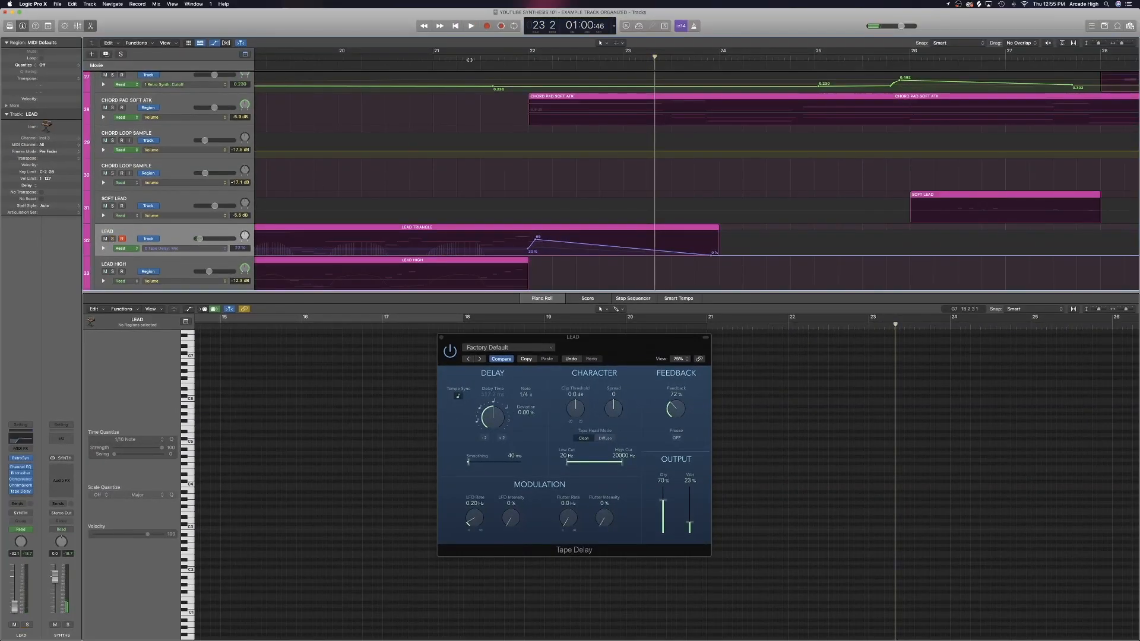
key(space)
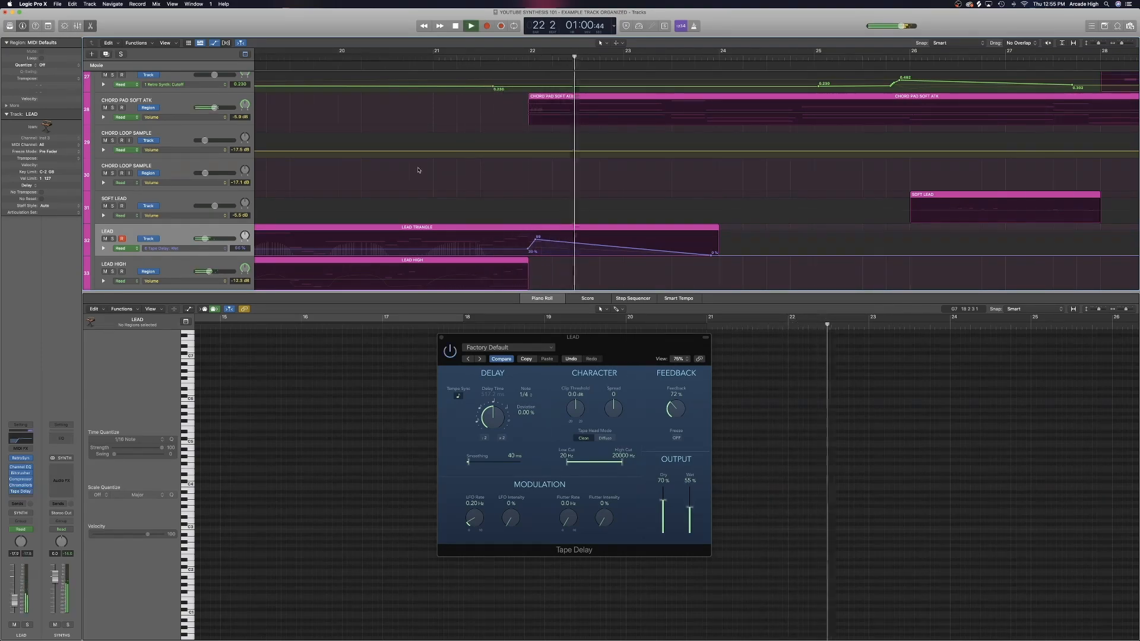
key(space)
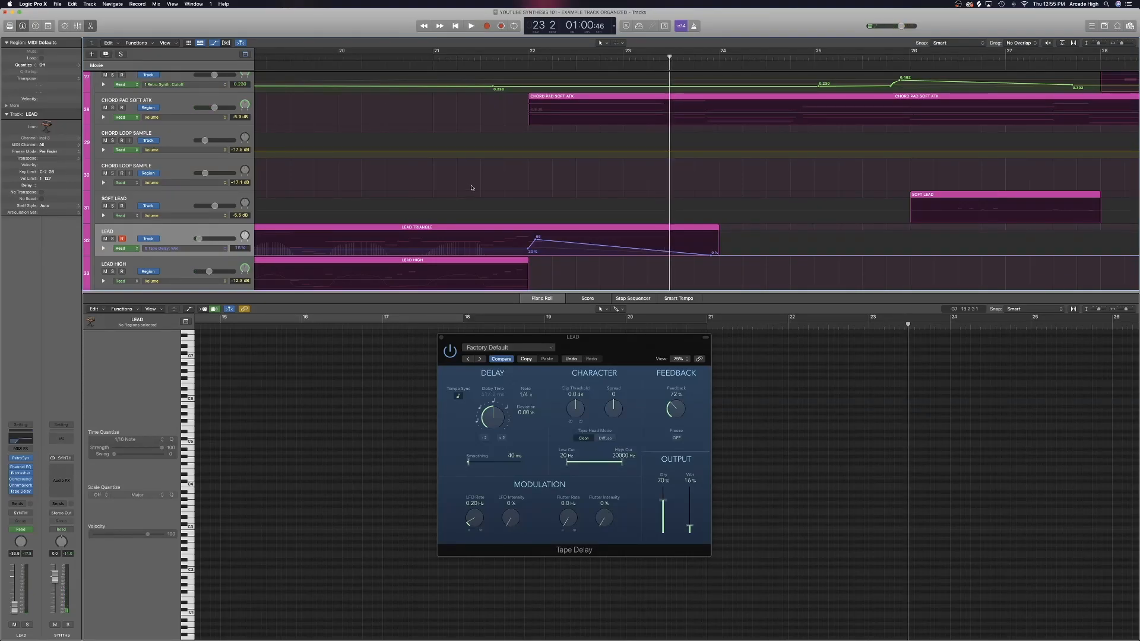
key(a)
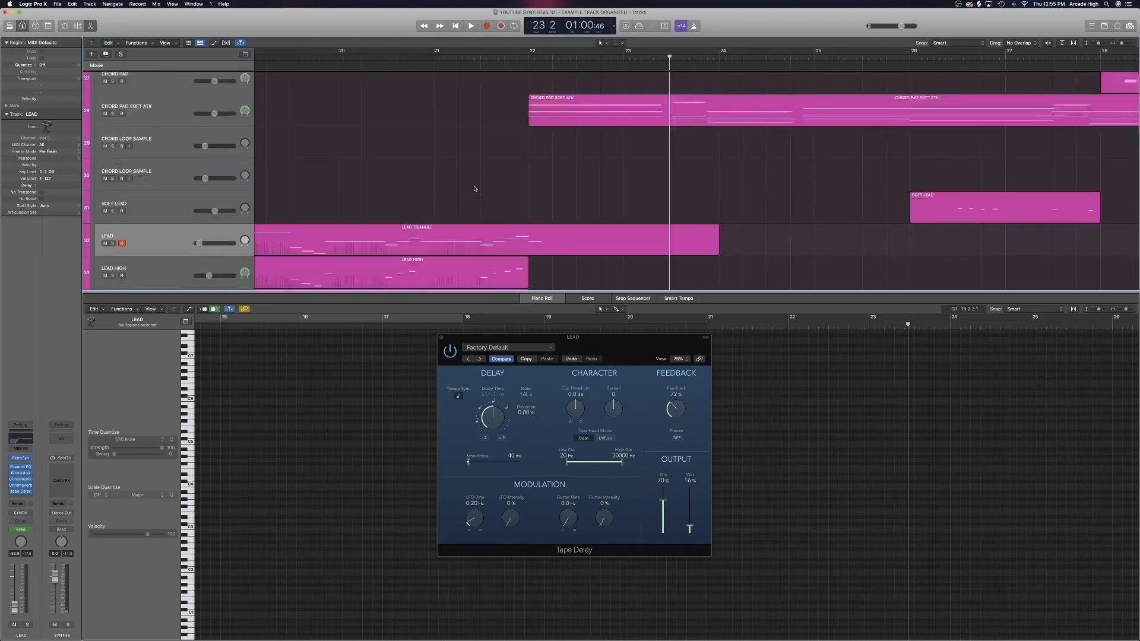
- Close the Piano Roll and the Tape Delay window, fit the whole arrangement in view, and place the playhead at bar 18
click(542, 299)
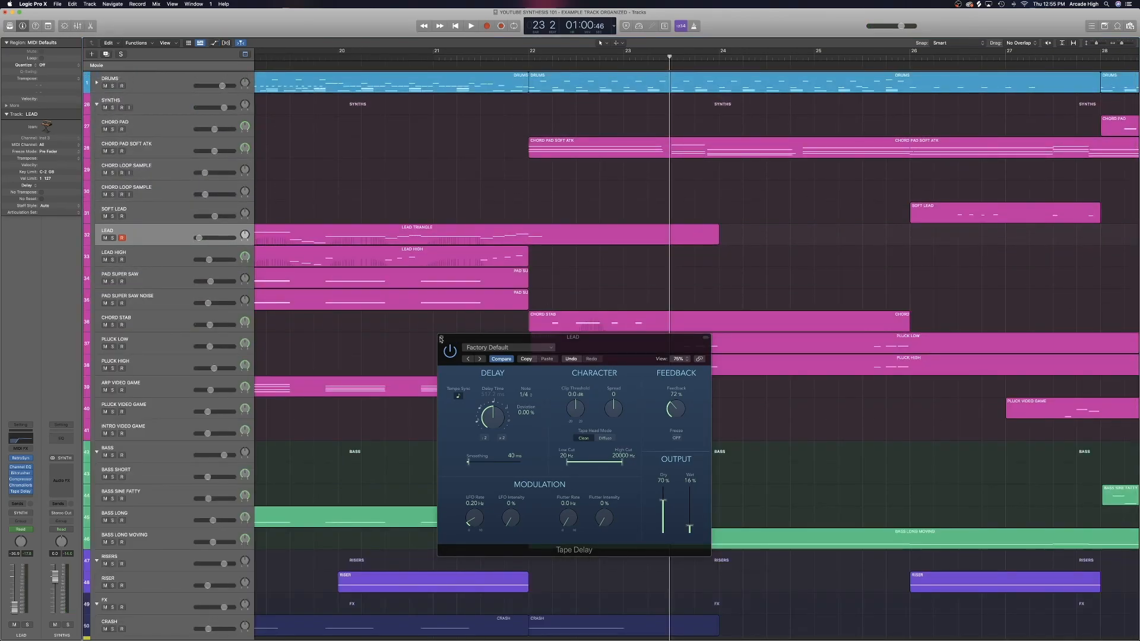
click(441, 338)
drag(1097, 44, 1092, 45)
key(z)
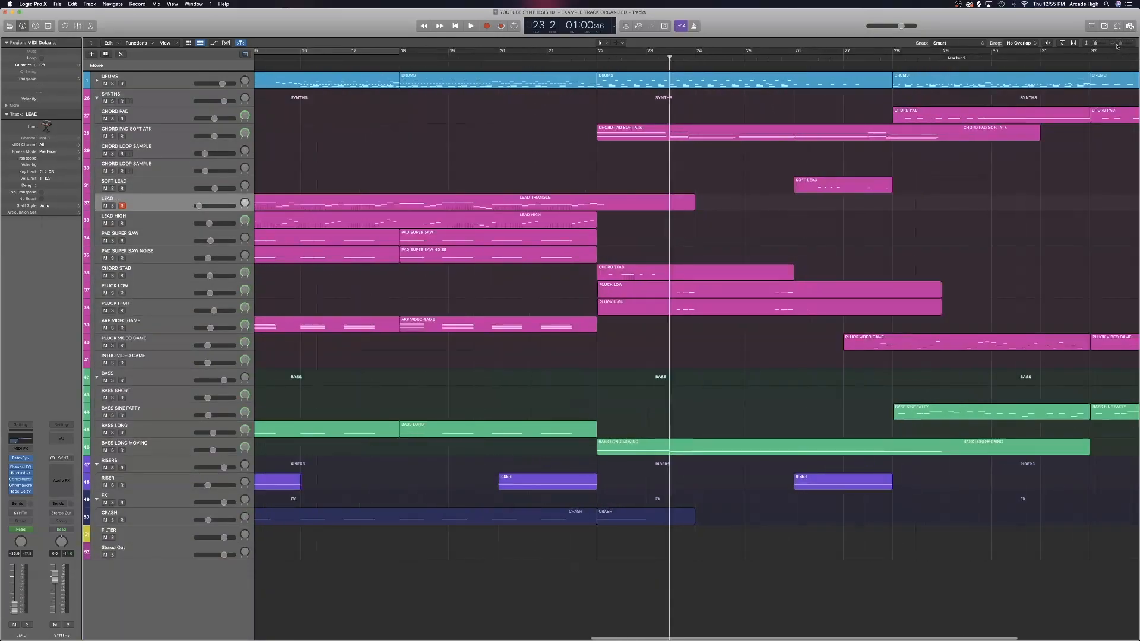
click(668, 57)
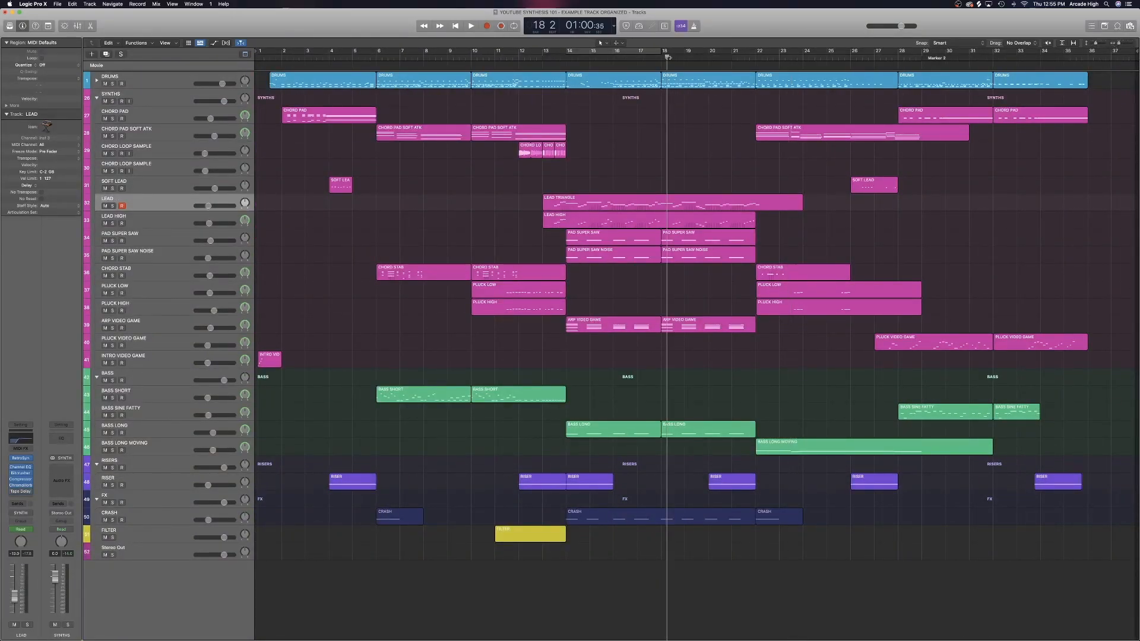
- Show track automation, place the playhead at bar 11, and select the FILTER track to examine its AutoFilter Cutoff curve
key(a)
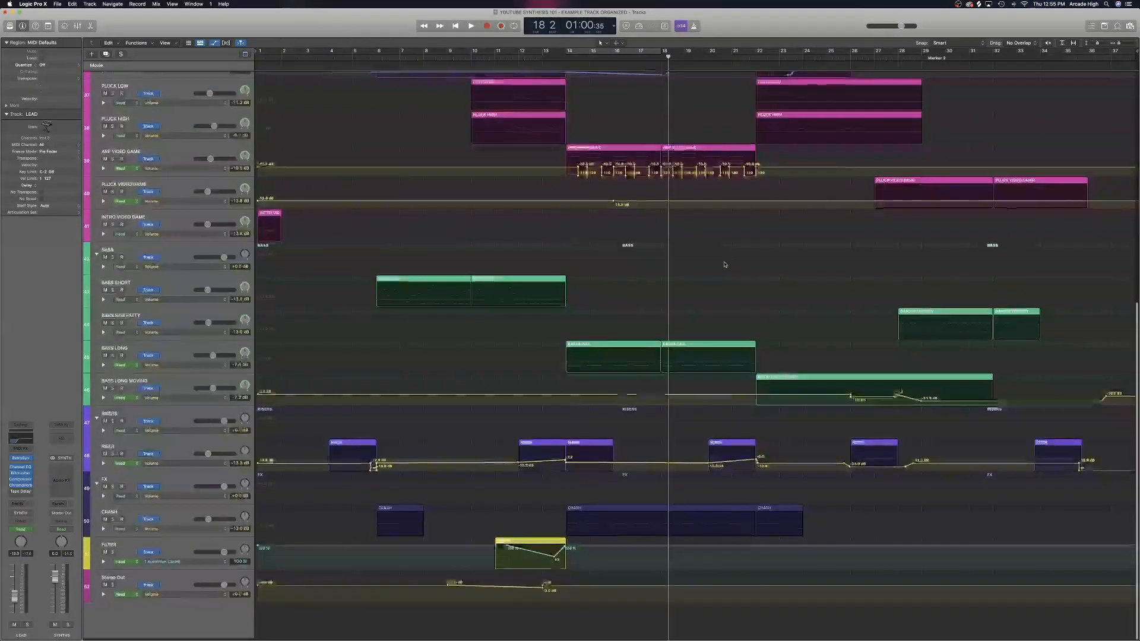
click(496, 58)
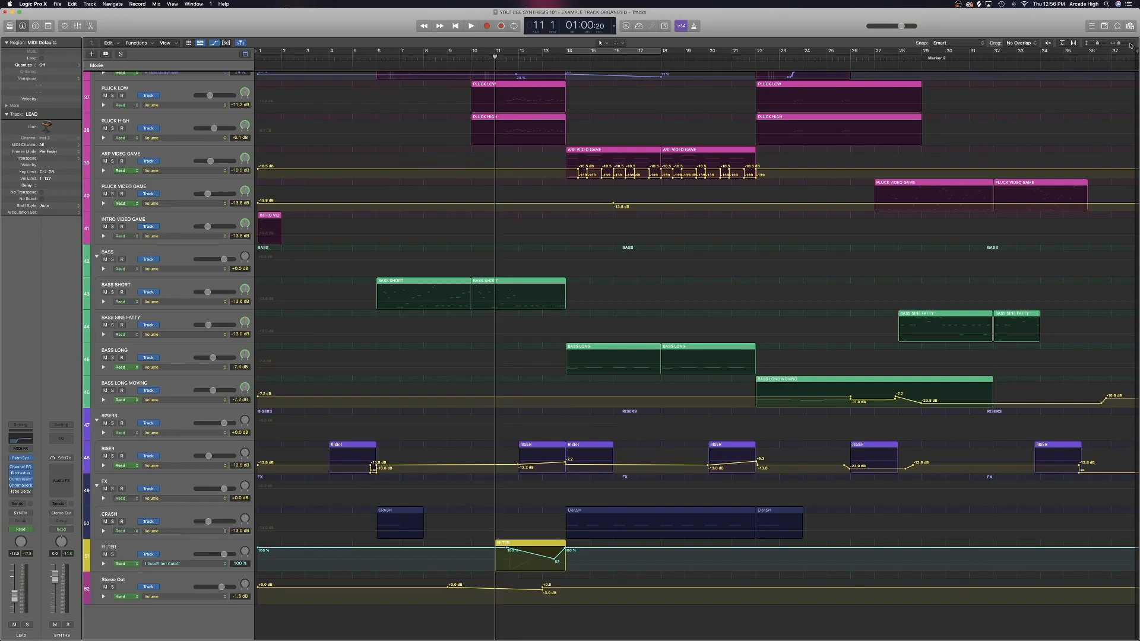
drag(1111, 44, 1114, 44)
click(1105, 43)
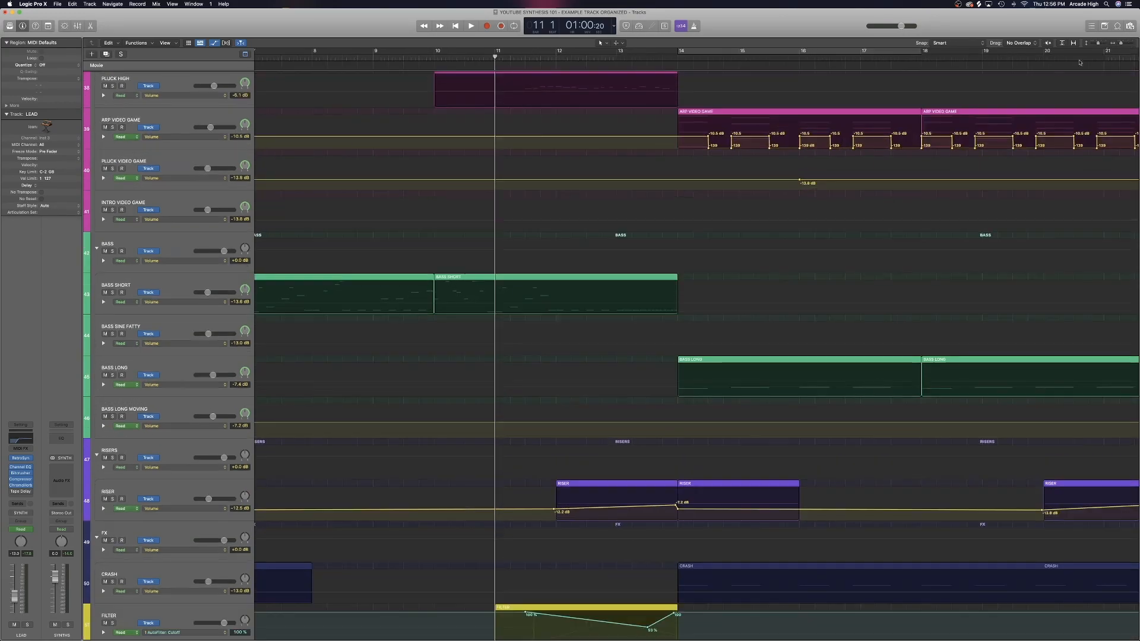
scroll(678, 239, down, 4)
click(178, 531)
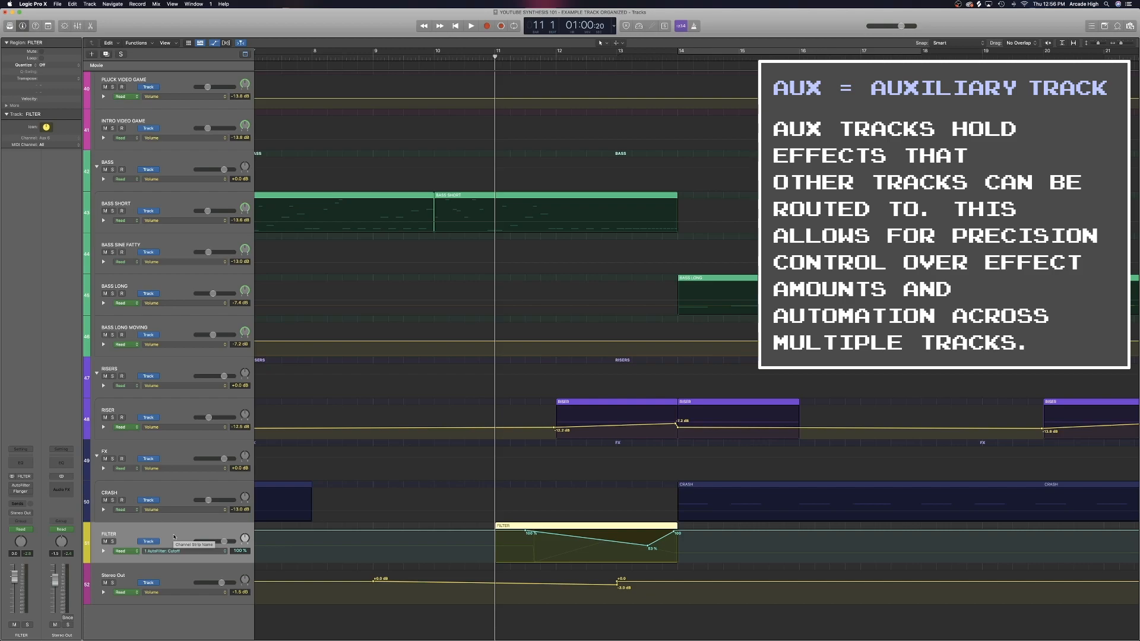
- Hide track automation and open the Mixer to examine the FILTER aux channel and its region in the arrangement
key(a)
key(x)
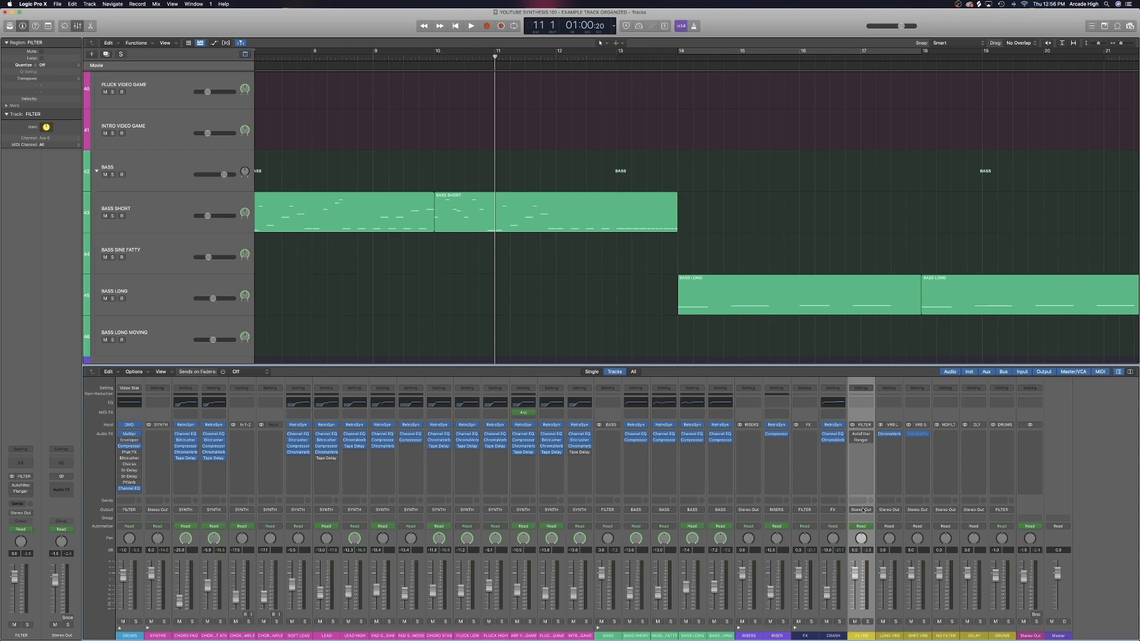
scroll(483, 255, down, 8)
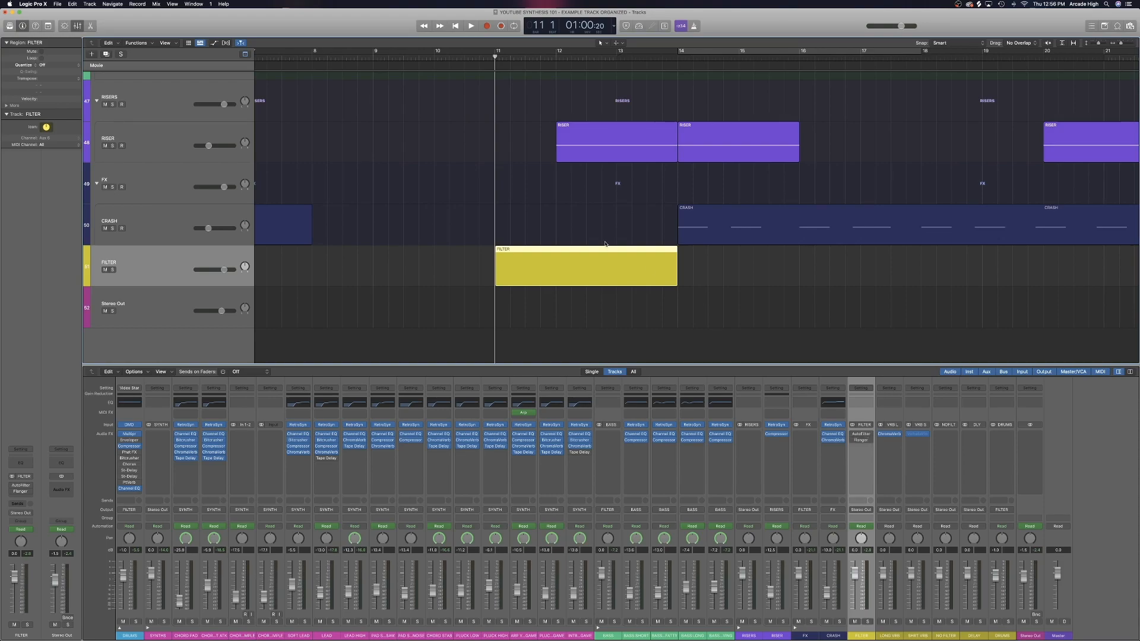
- Show track automation again and display FILTER's 2 Flanger: Mix curve, followed by its Insert 2 Bypass (Flanger) automation
key(a)
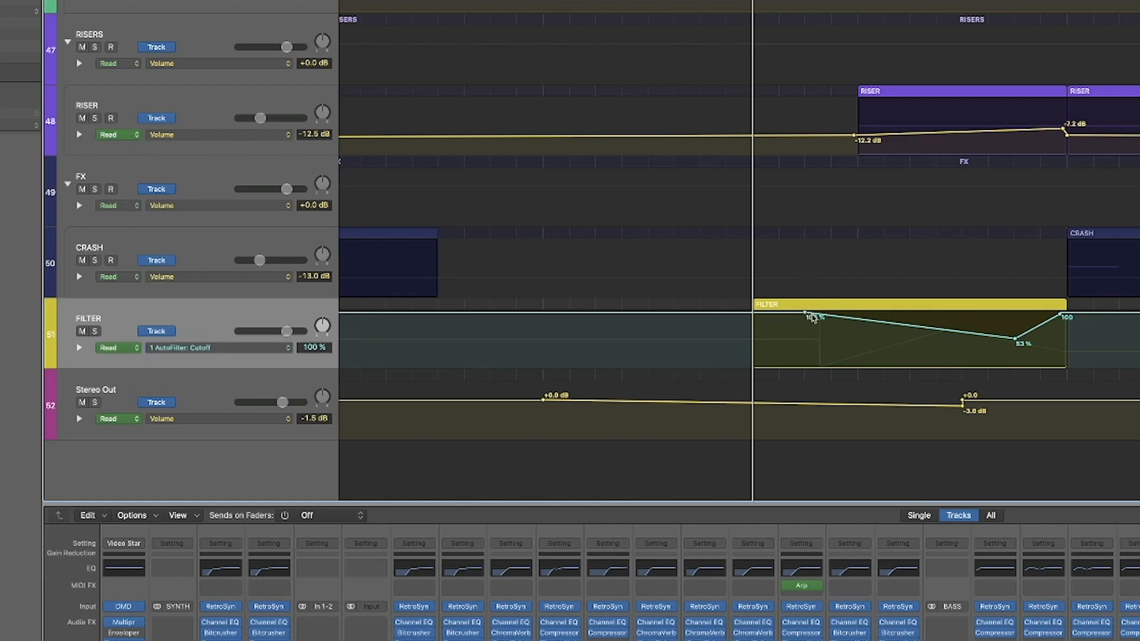
drag(753, 0, 779, 2)
click(212, 348)
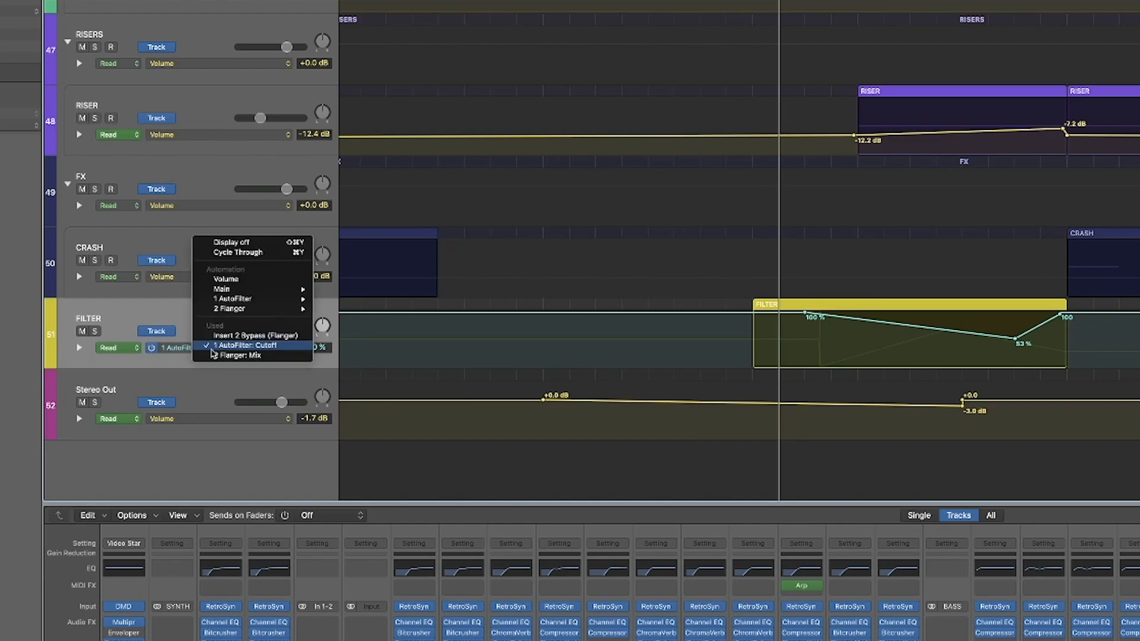
click(238, 358)
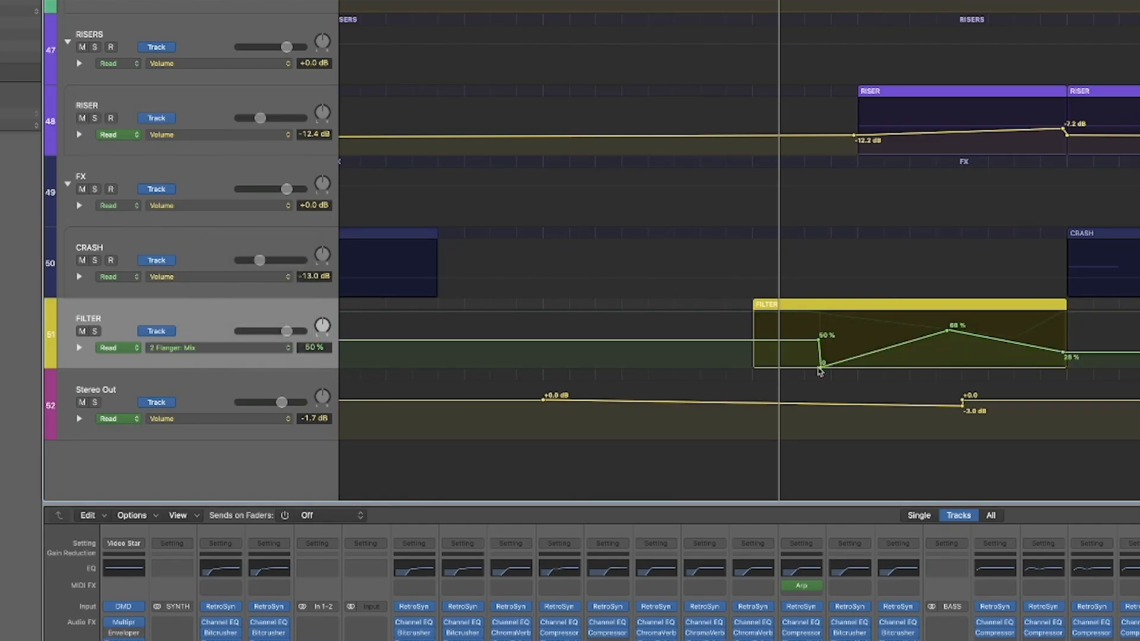
click(256, 348)
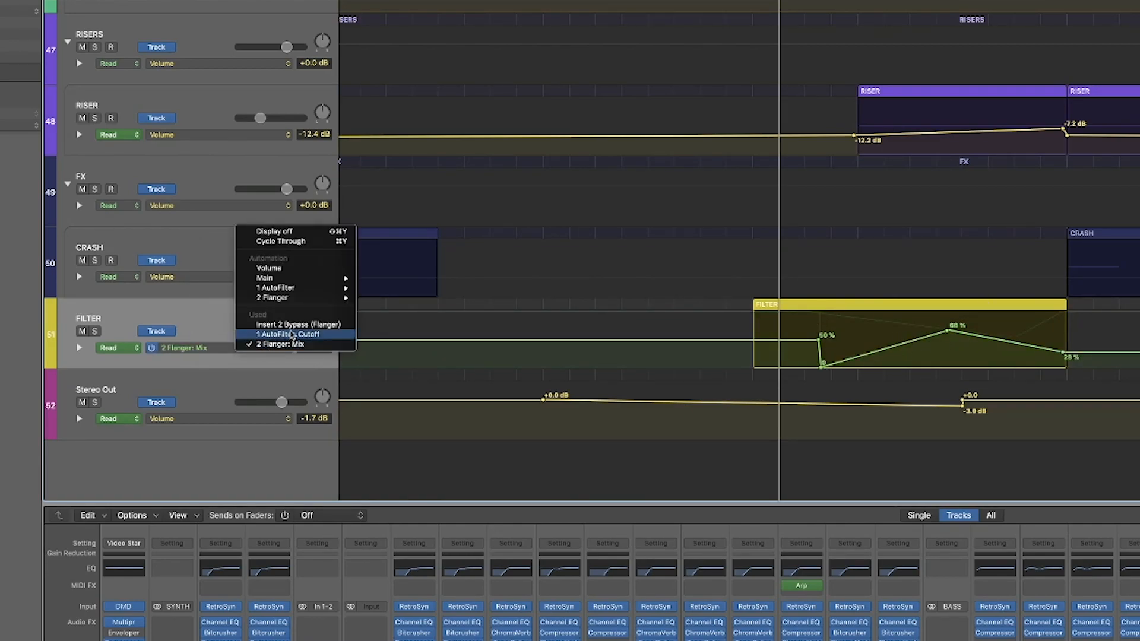
click(294, 325)
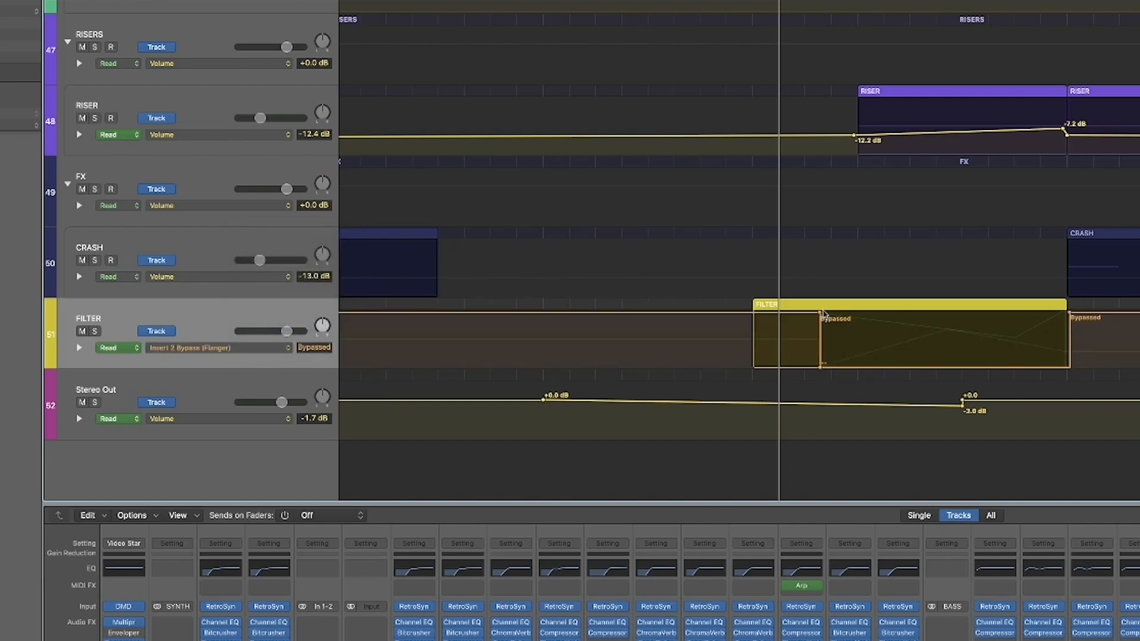
- Play up to the Flanger bypass change, inspect the AutoFilter settings on the FILTER channel, and close the plug-in window
key(space)
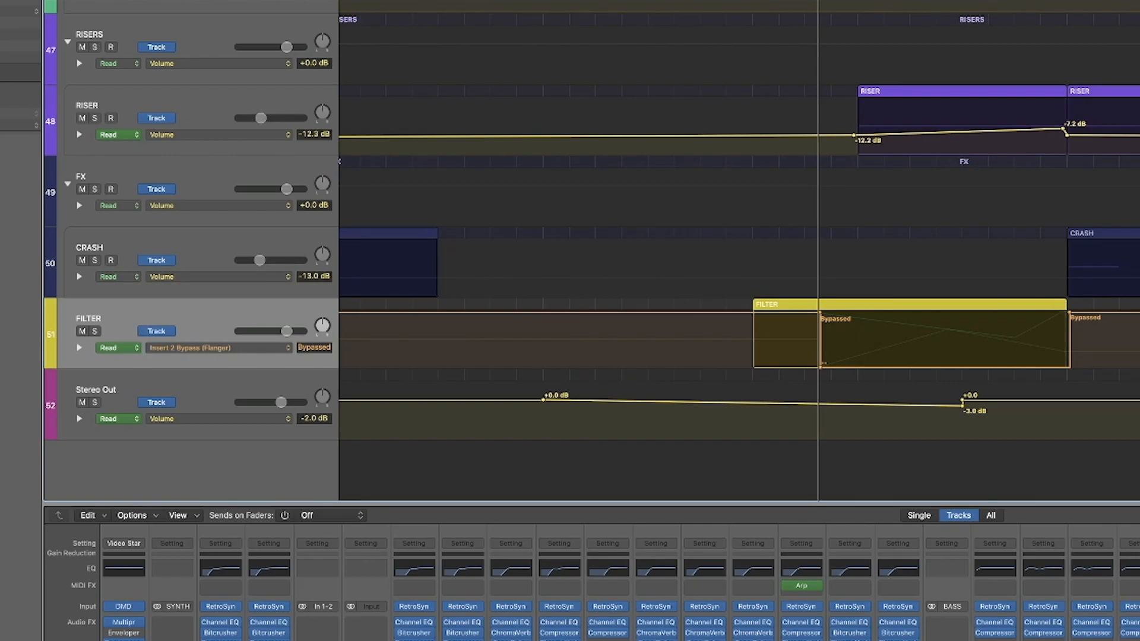
click(1128, 636)
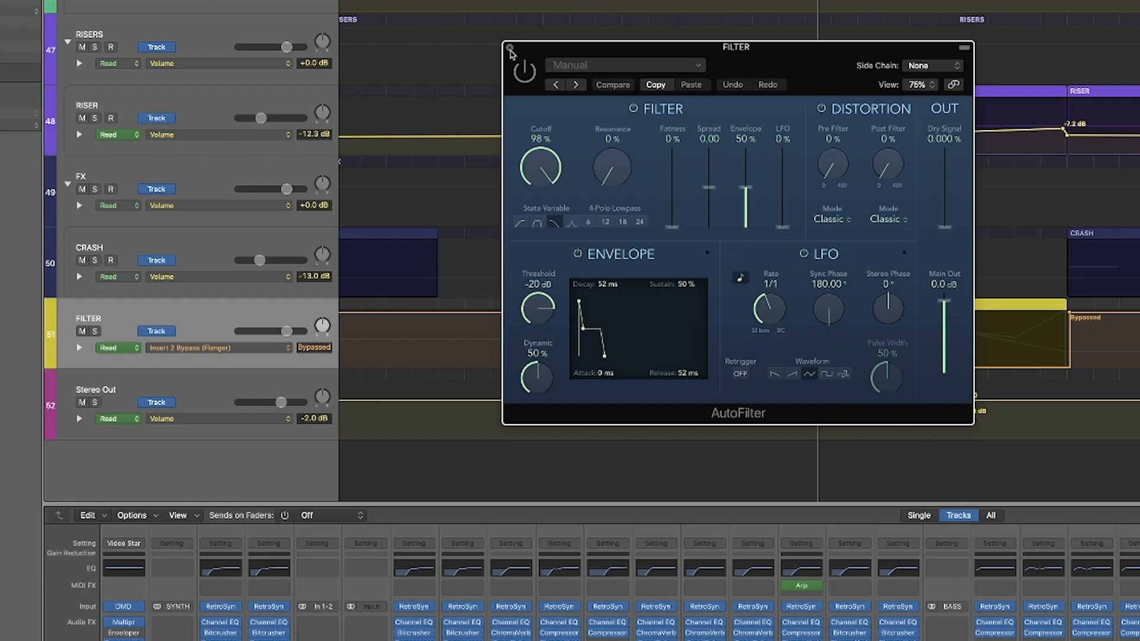
click(510, 49)
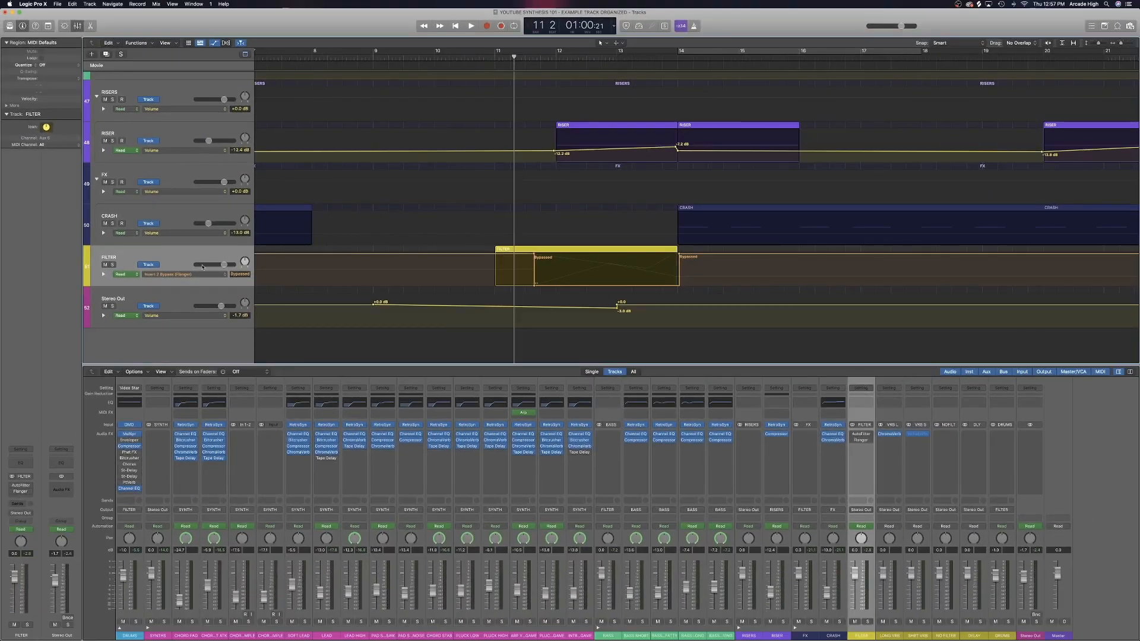
- Play the FILTER section from bar 11 into bar 14, replay its start, and keep Insert 2 Bypass (Flanger) as the displayed automation
key(space)
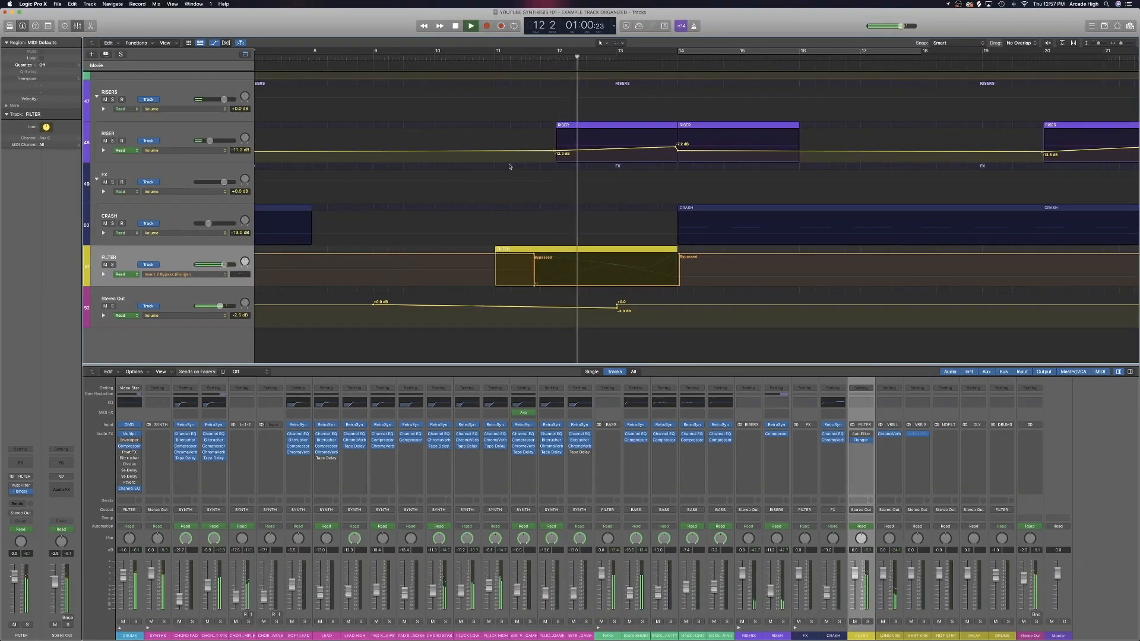
key(space)
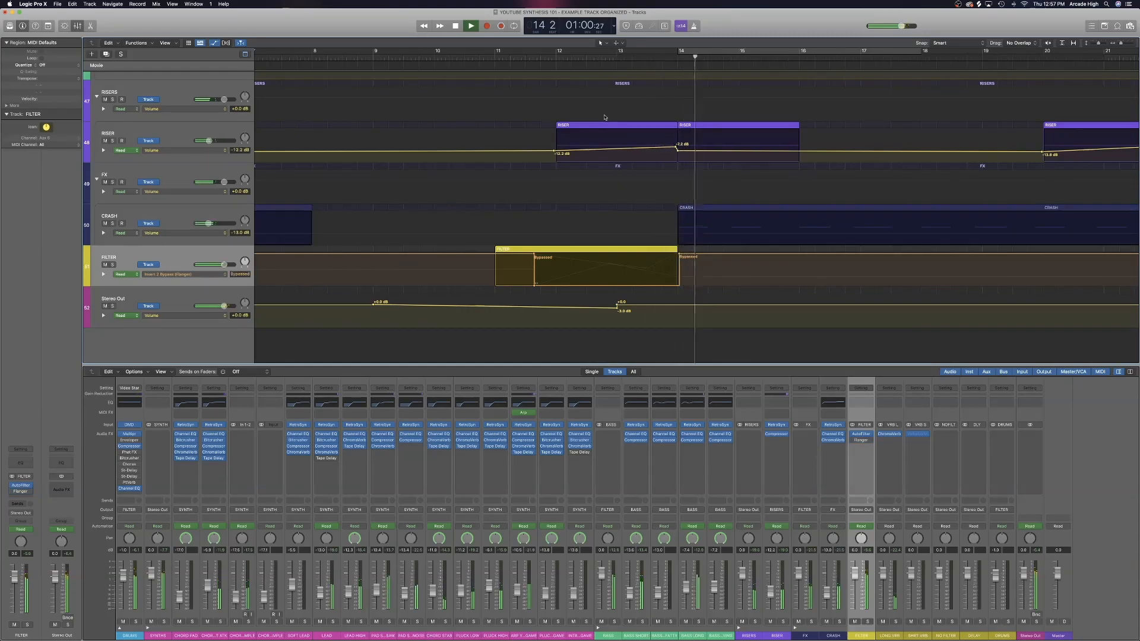
click(519, 61)
key(space)
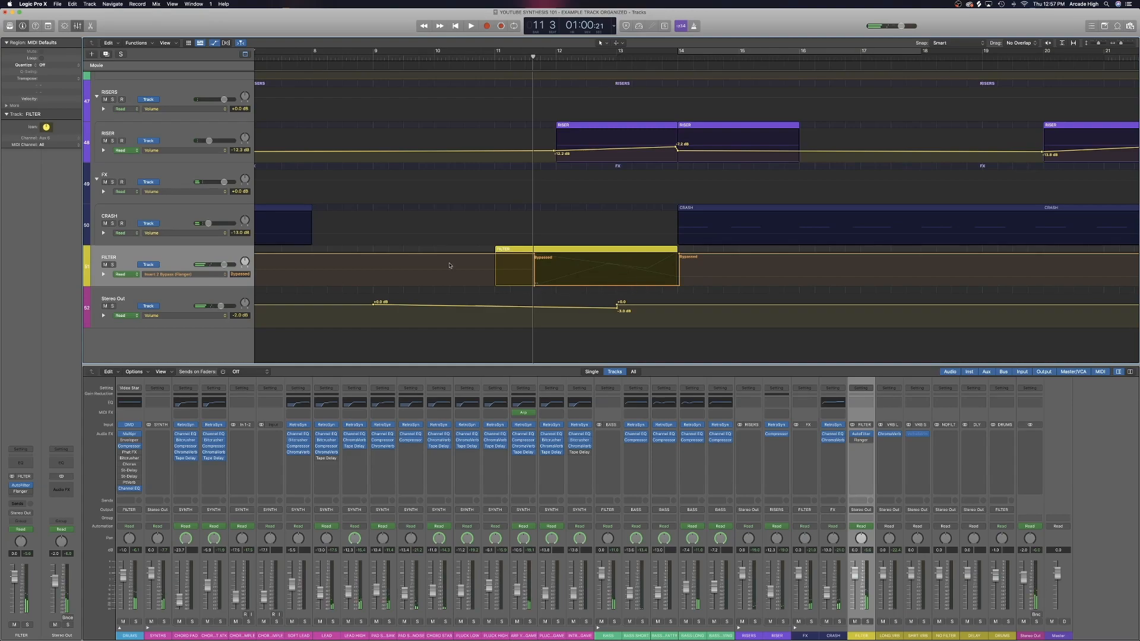
click(182, 274)
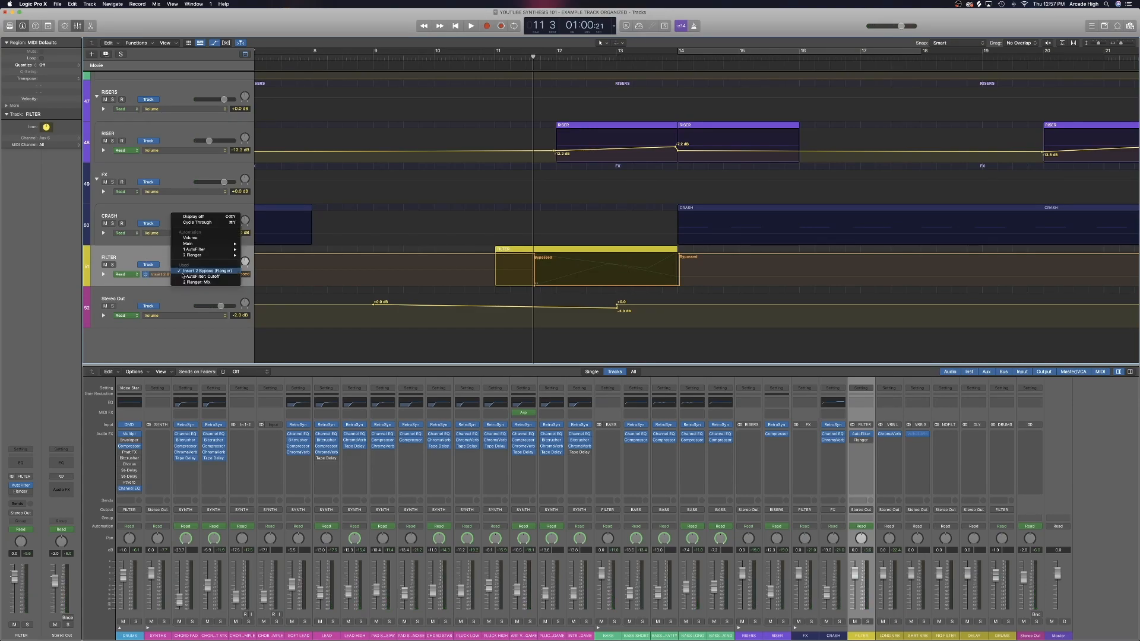
click(197, 270)
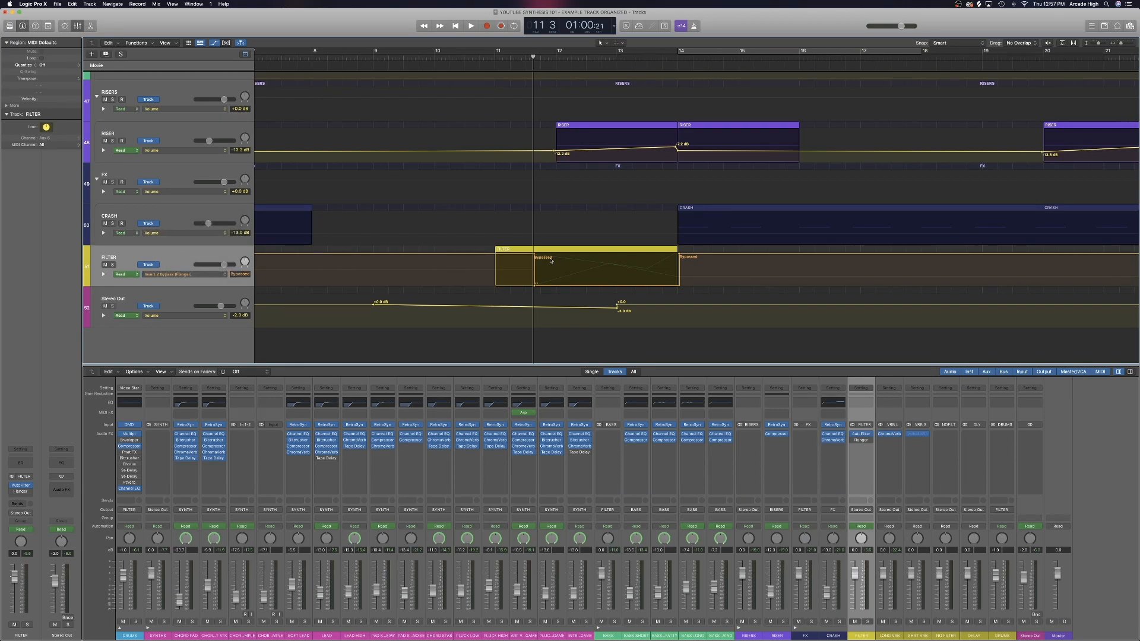
- Hide track automation, delete the FILTER region spanning bars 11 to 14, and show track automation again
key(a)
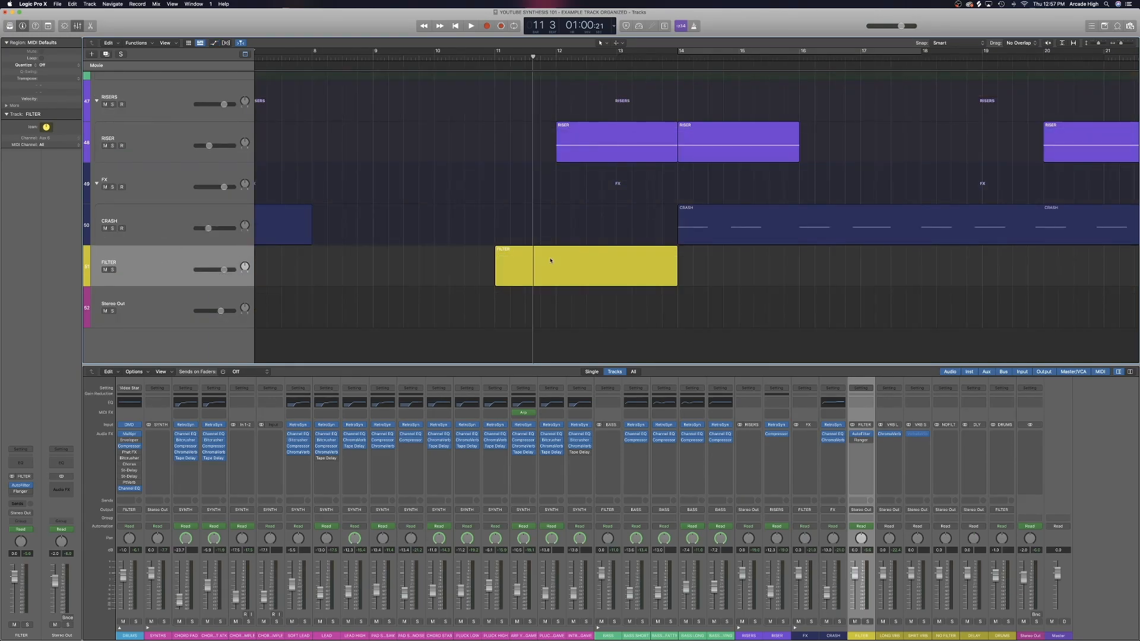
click(518, 255)
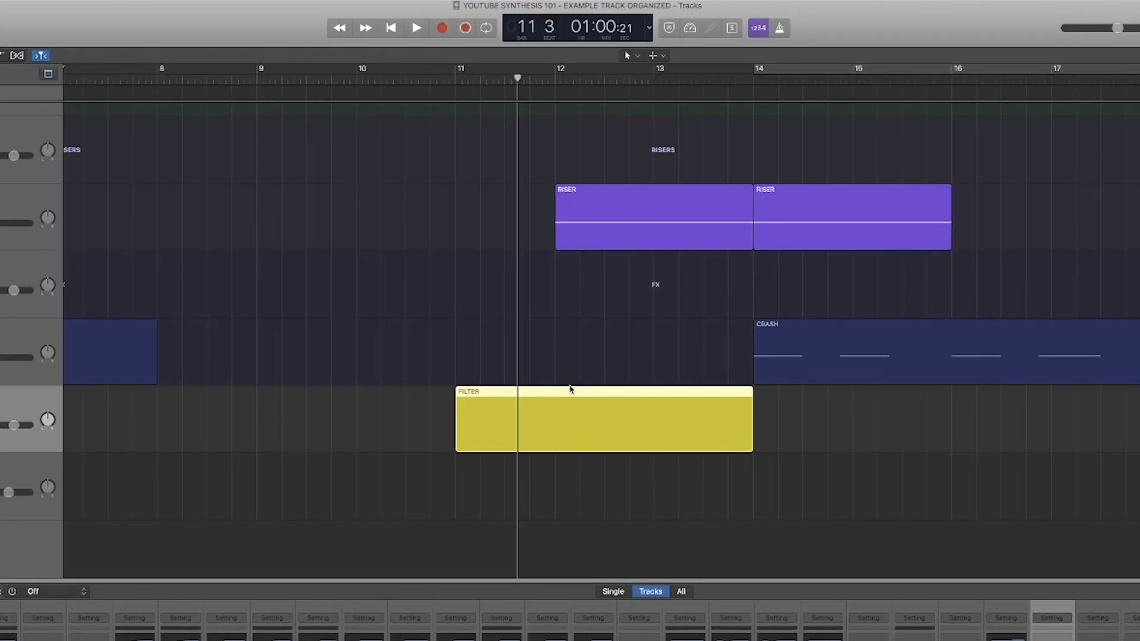
key(Delete)
click(600, 307)
key(a)
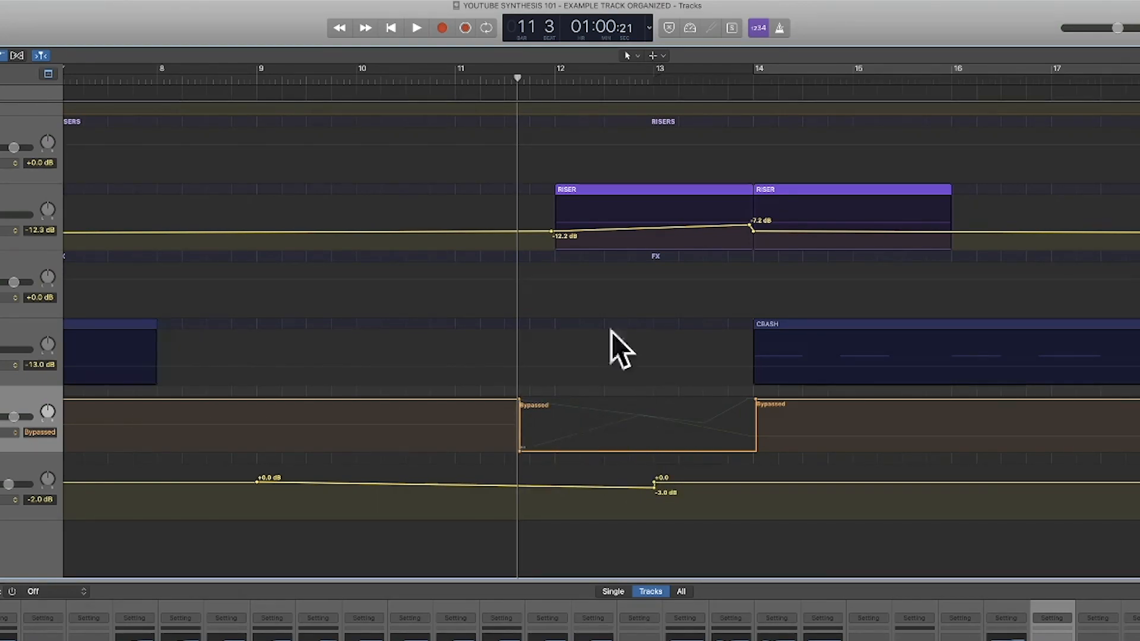
- Play from bar 11 to bar 14 without the FILTER region, then hide automation, fit the arrangement in view, and close the Mixer
key(space)
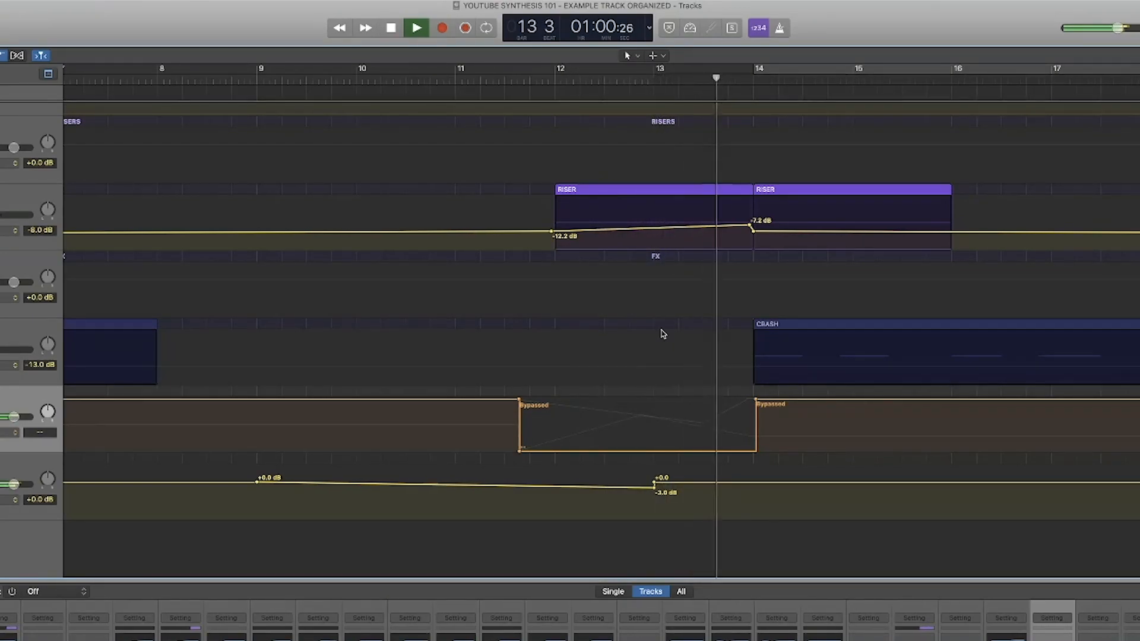
key(space)
key(a)
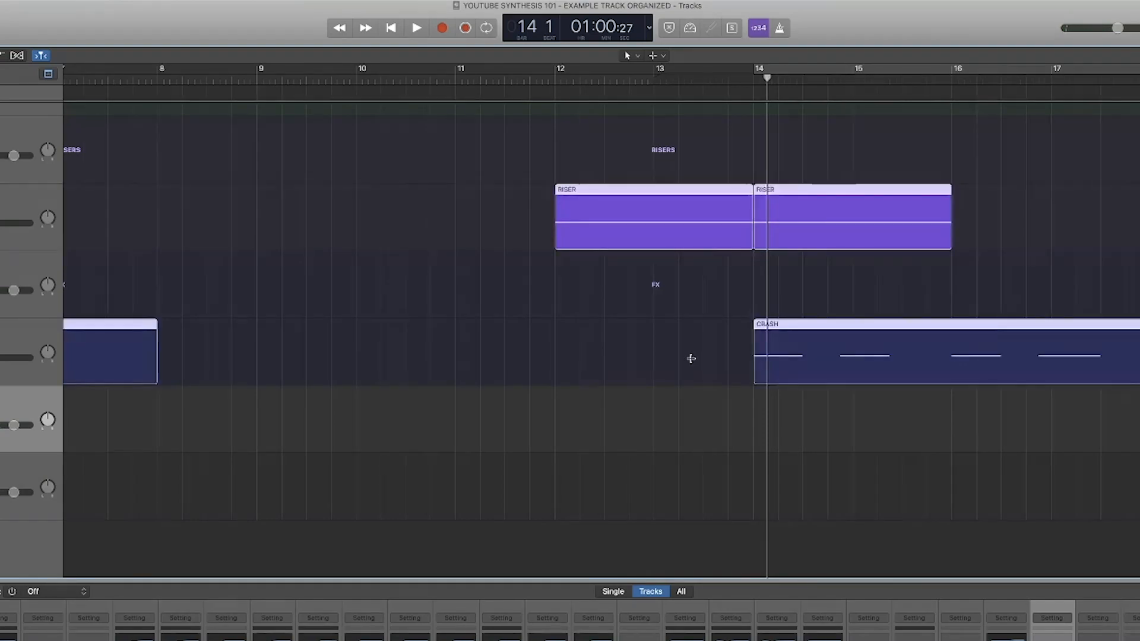
key(z)
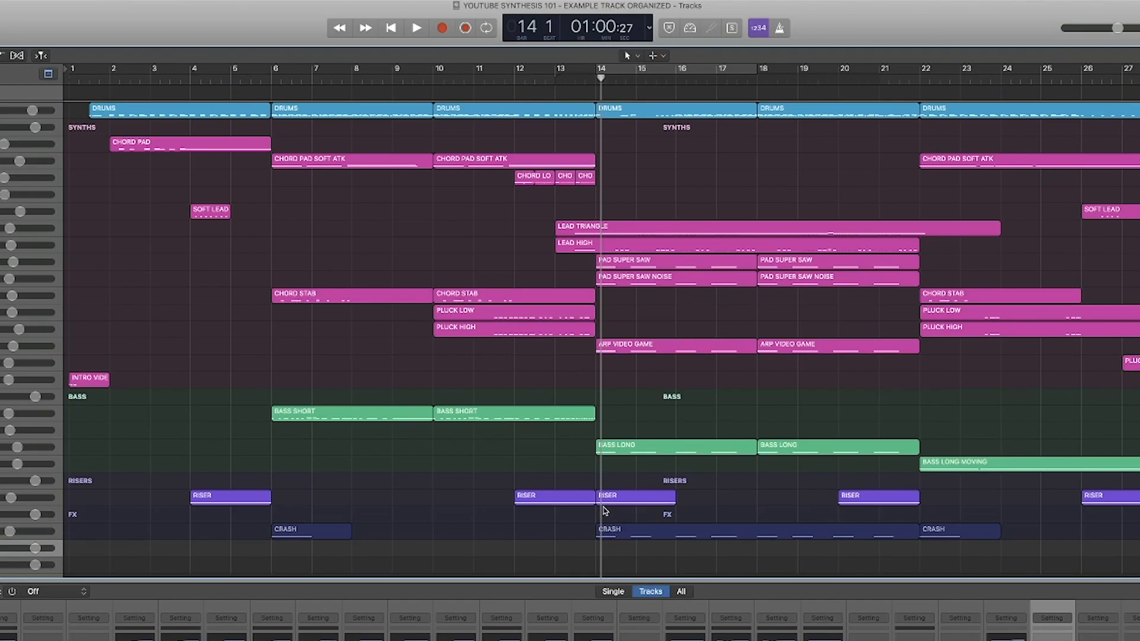
key(x)
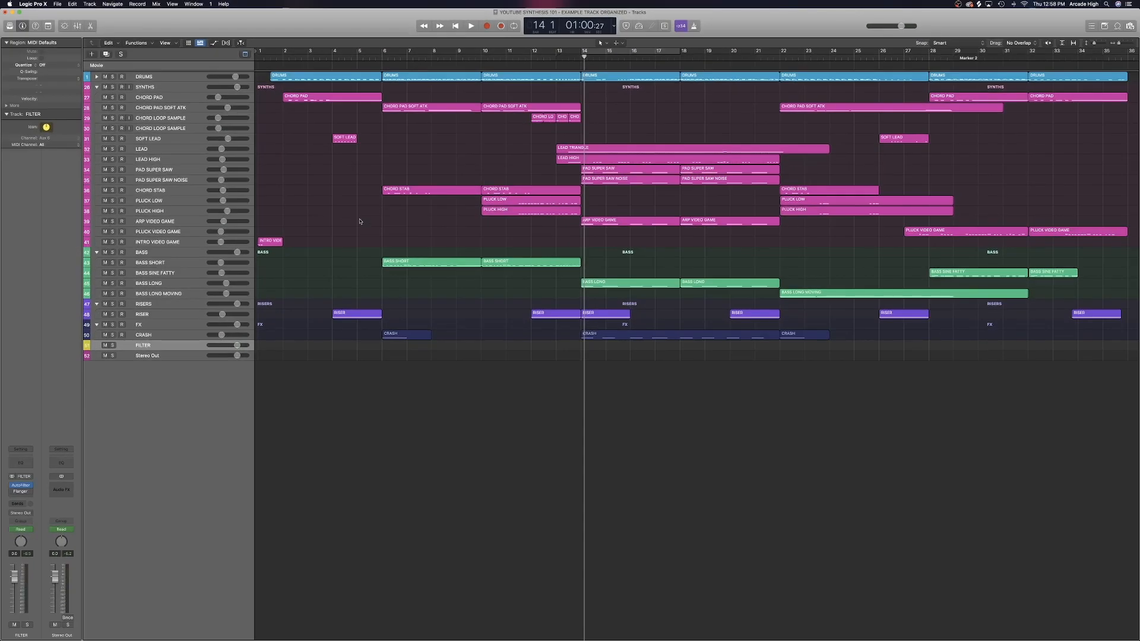
- Select all regions and move them five bars later together with their track automation
key(super+a)
drag(271, 240, 392, 241)
click(630, 199)
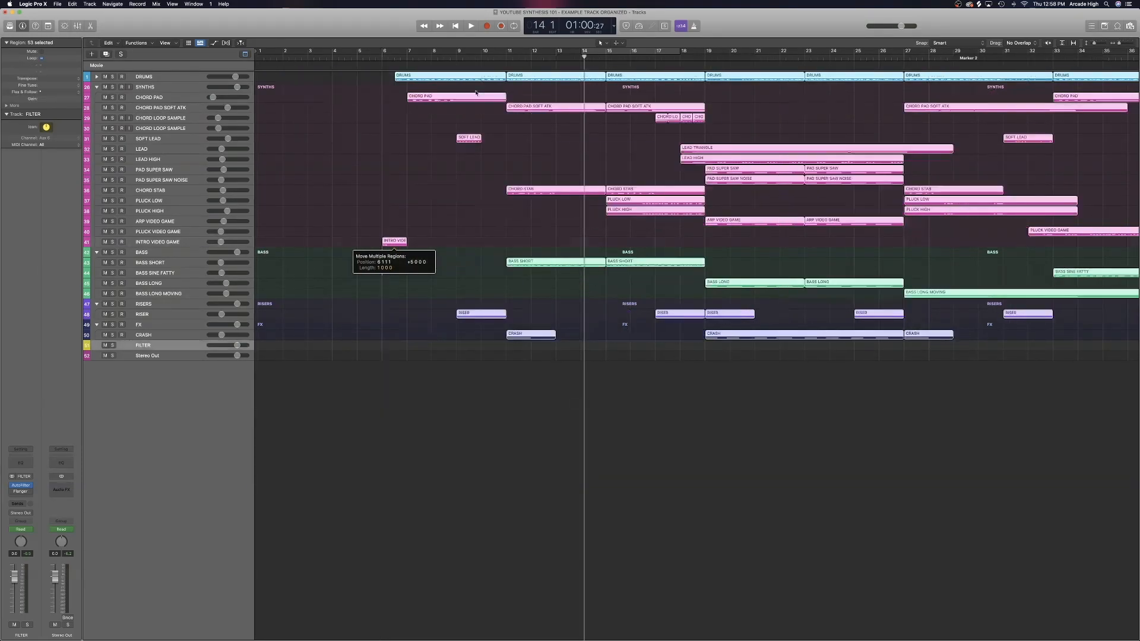
- Show track automation and play from bar 11 to bar 14 to hear the FILTER automation against the shifted regions
key(a)
scroll(509, 474, down, 15)
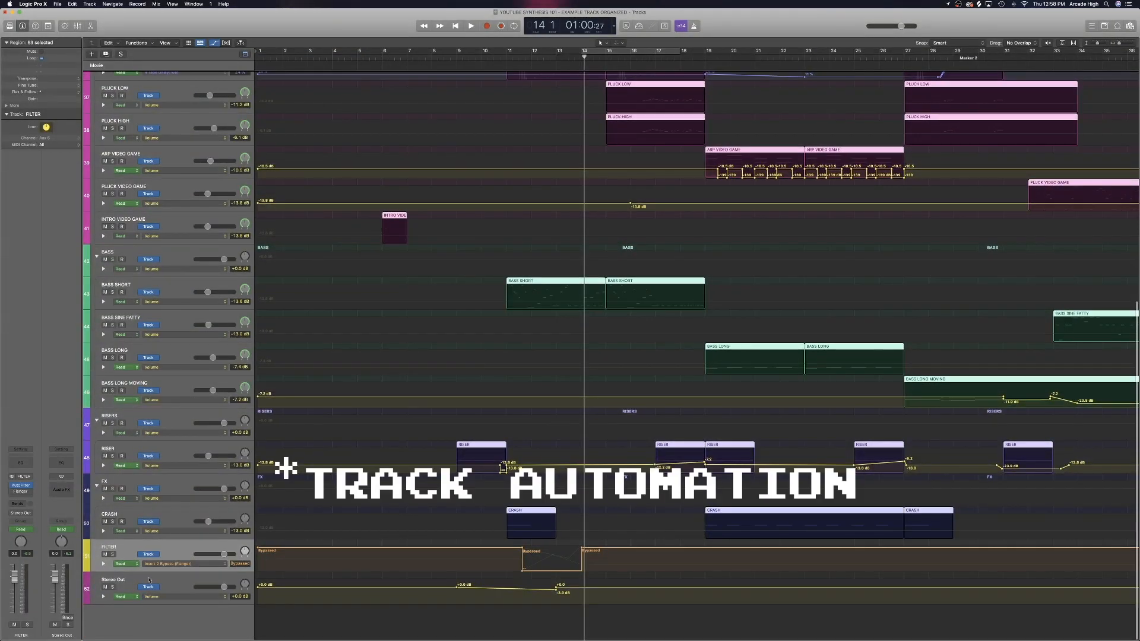
click(512, 60)
key(space)
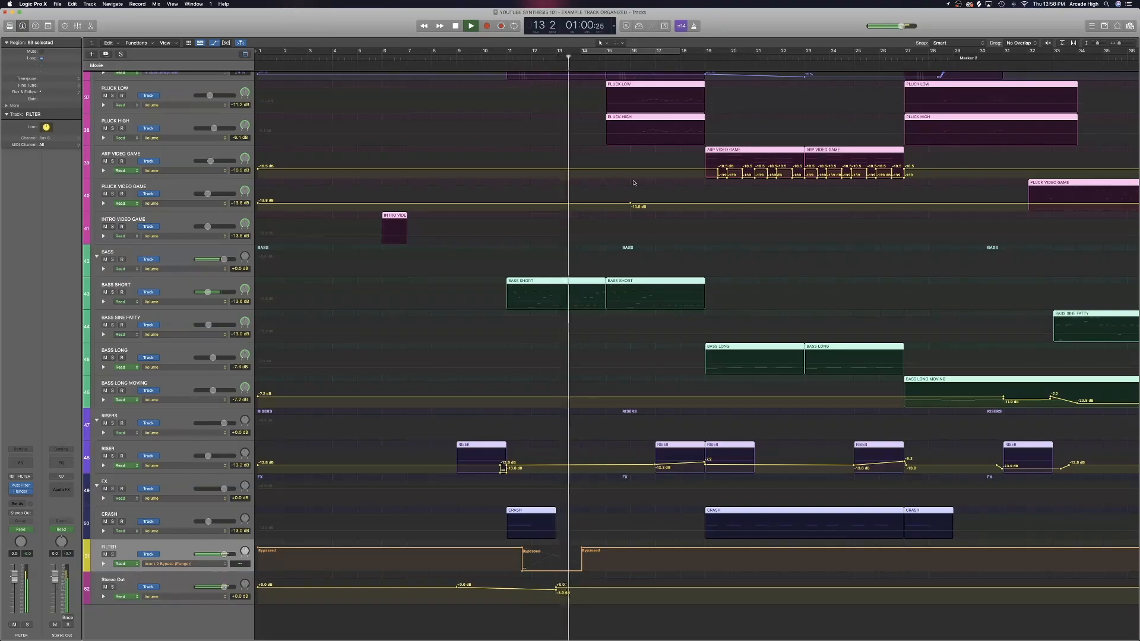
key(space)
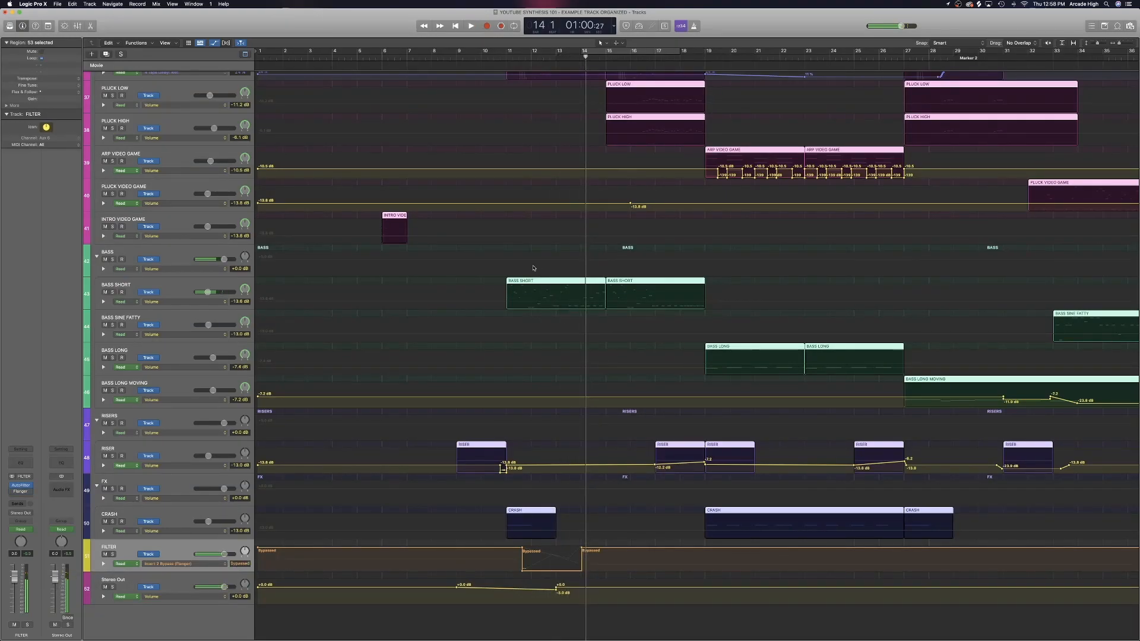
- Undo the five-bar move of all regions
scroll(532, 268, up, 1)
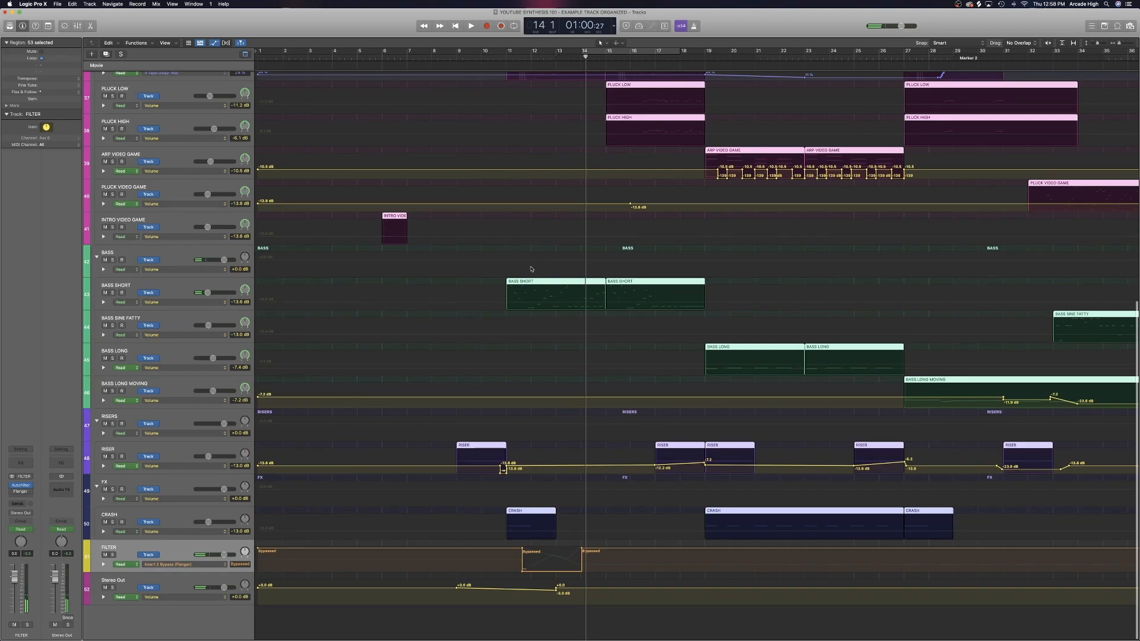
key(super+z)
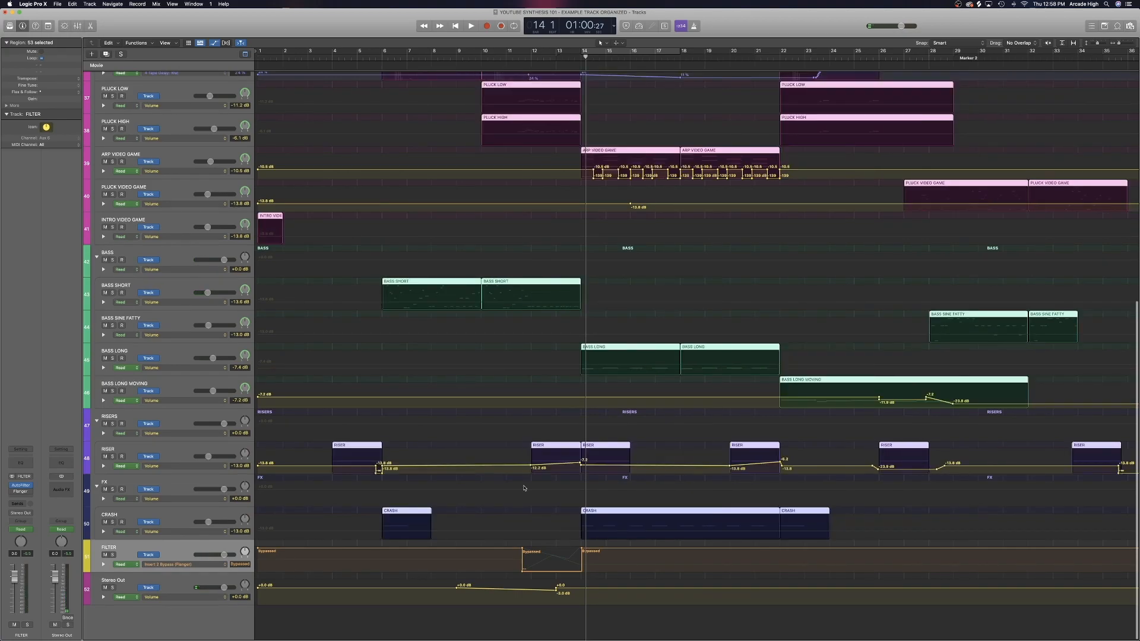
- Restore the FILTER region spanning bars 11 to 14, and check it against its track automation
click(545, 553)
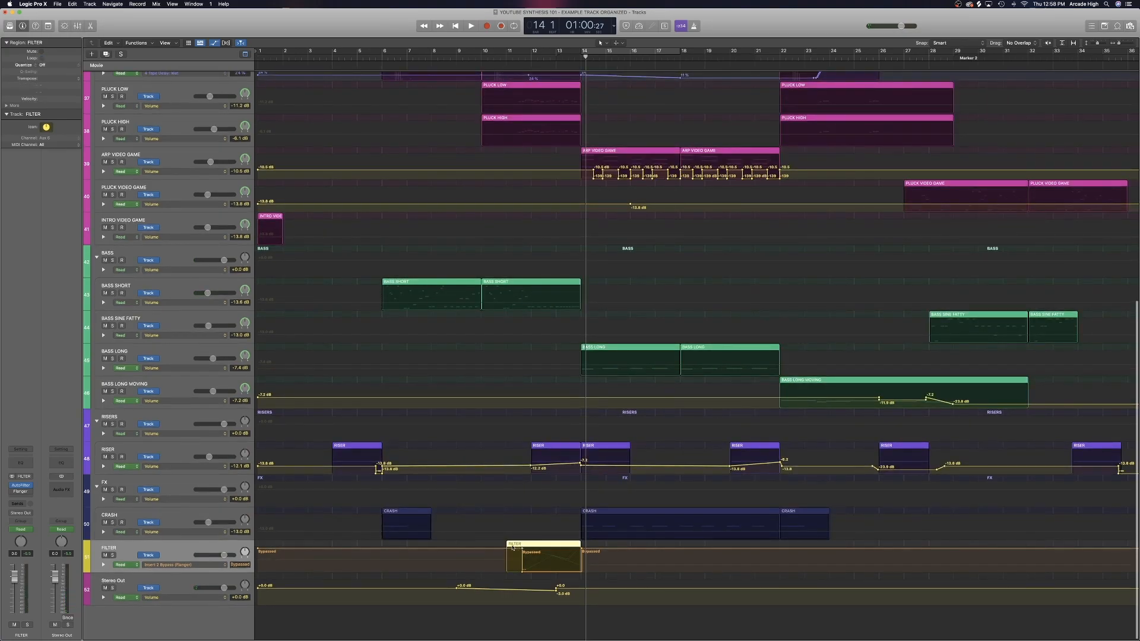
key(a)
key(a)
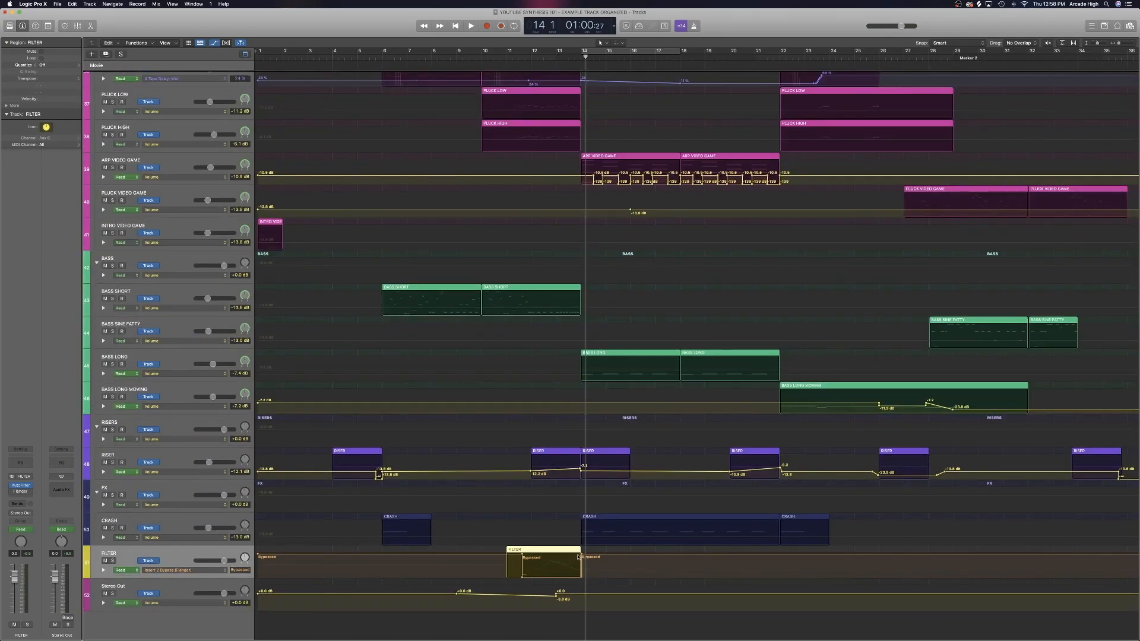
key(a)
- Select all regions, including the FILTER region, and move them six bars later together with their track automation
key(super+a)
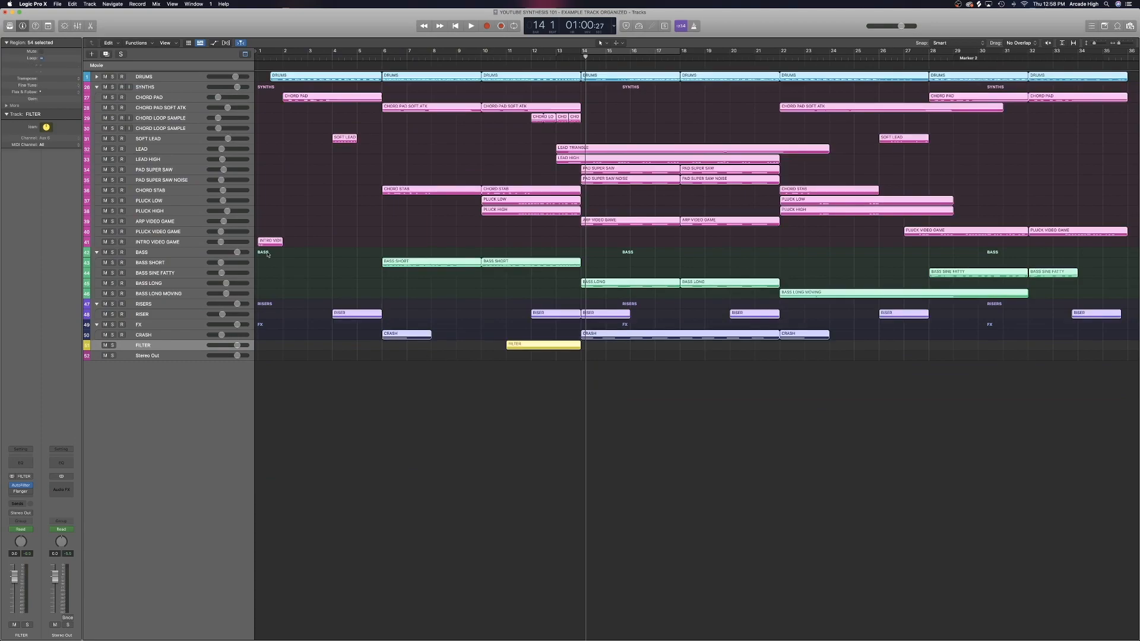
drag(271, 243, 419, 244)
click(624, 198)
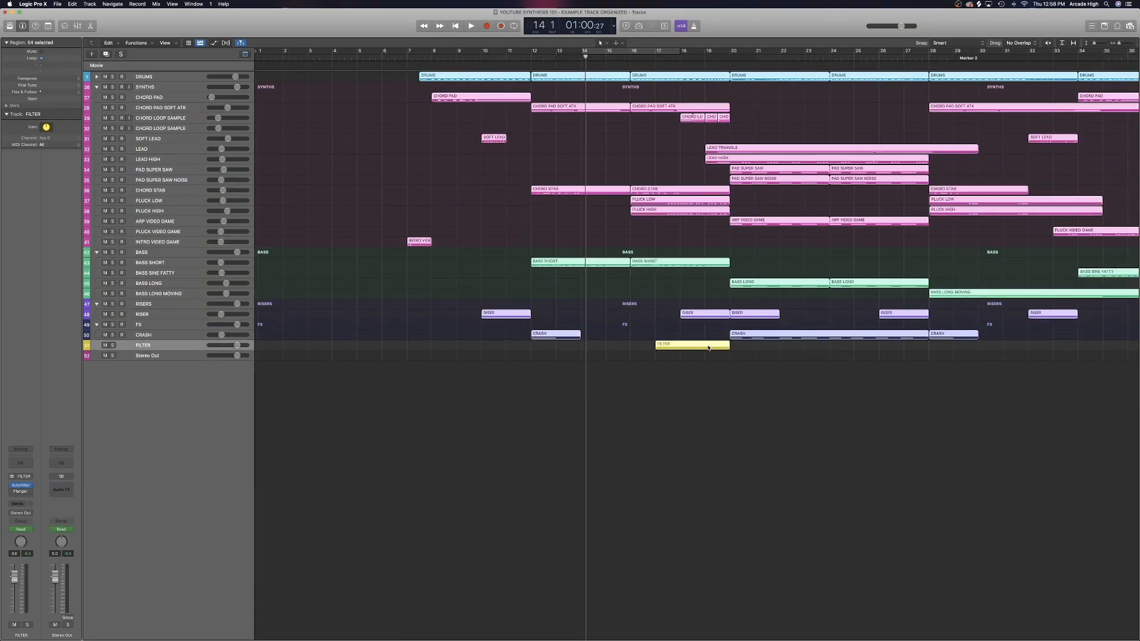
- Select the Stereo Out volume automation points and move them one bar later, so the ramp runs from bar 10 to bar 14
key(a)
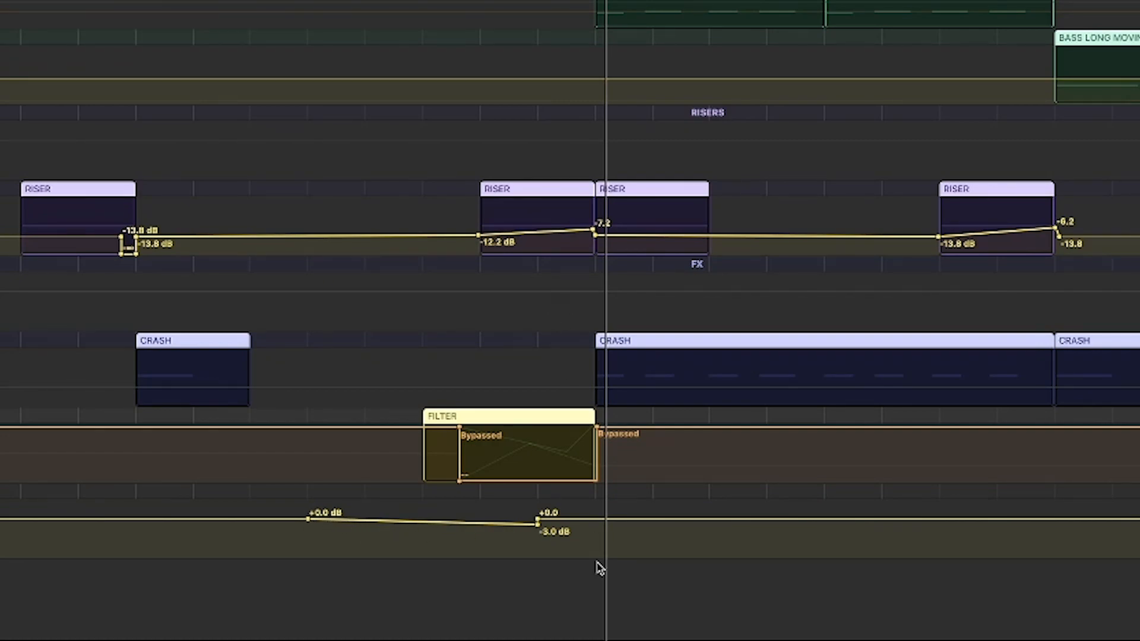
drag(546, 540, 312, 537)
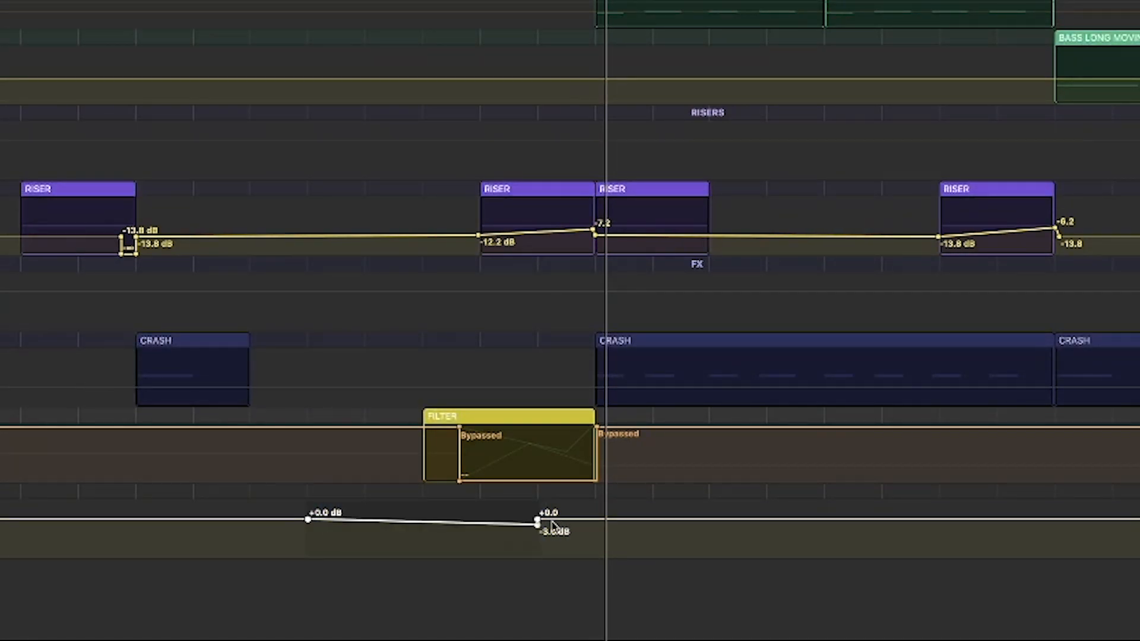
drag(537, 526, 596, 526)
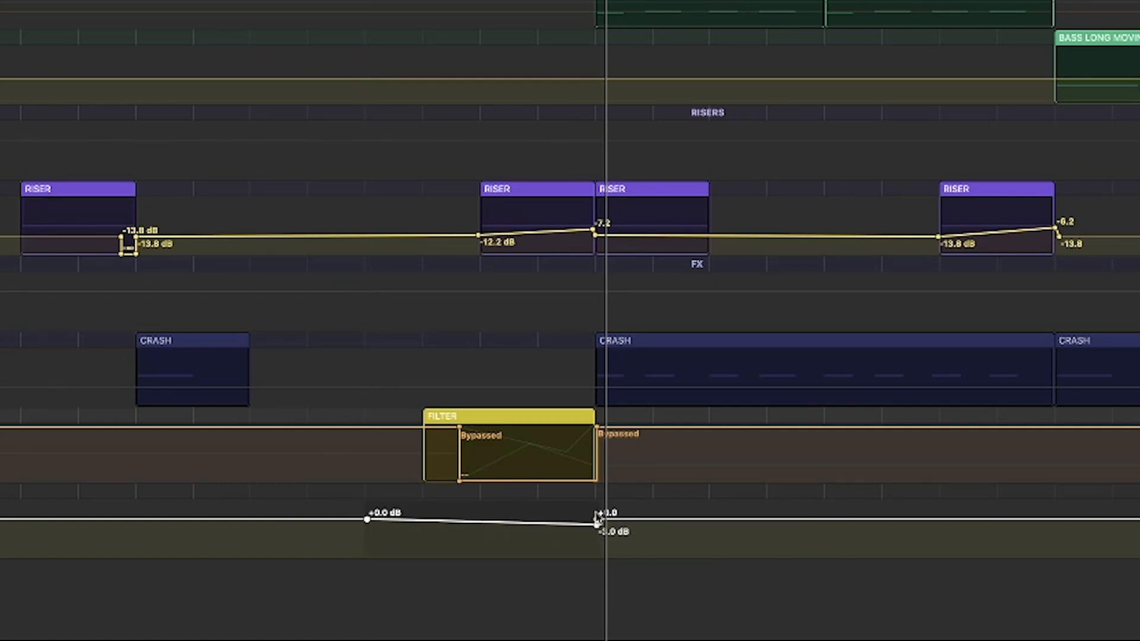
- Play from bar 10 to bar 15 to hear the Stereo Out volume automation
drag(586, 58, 481, 65)
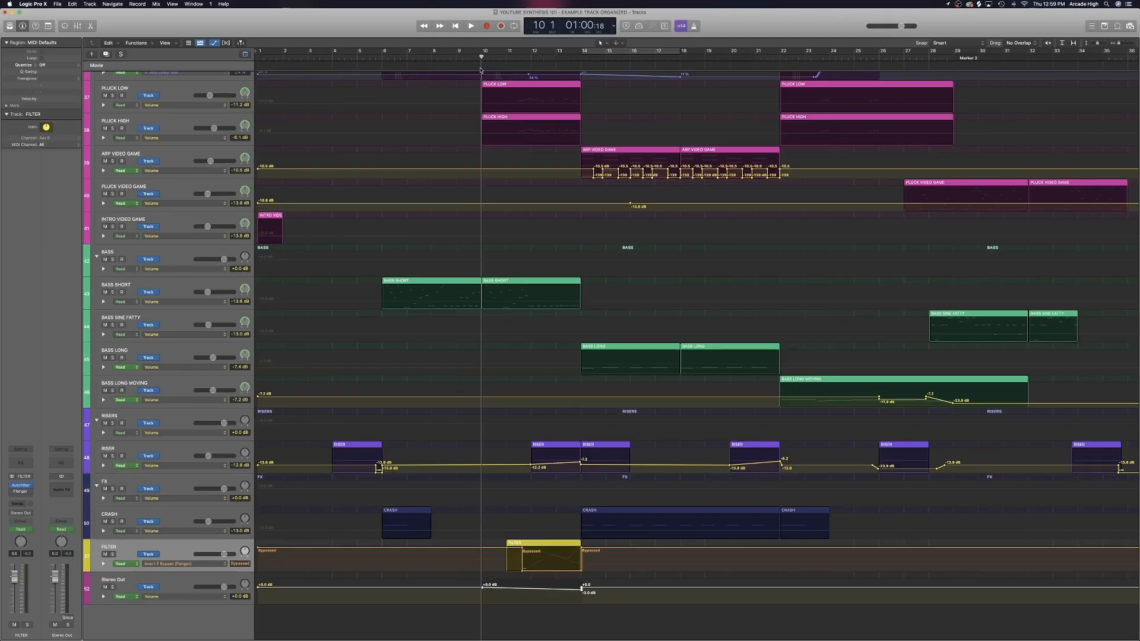
key(a)
key(space)
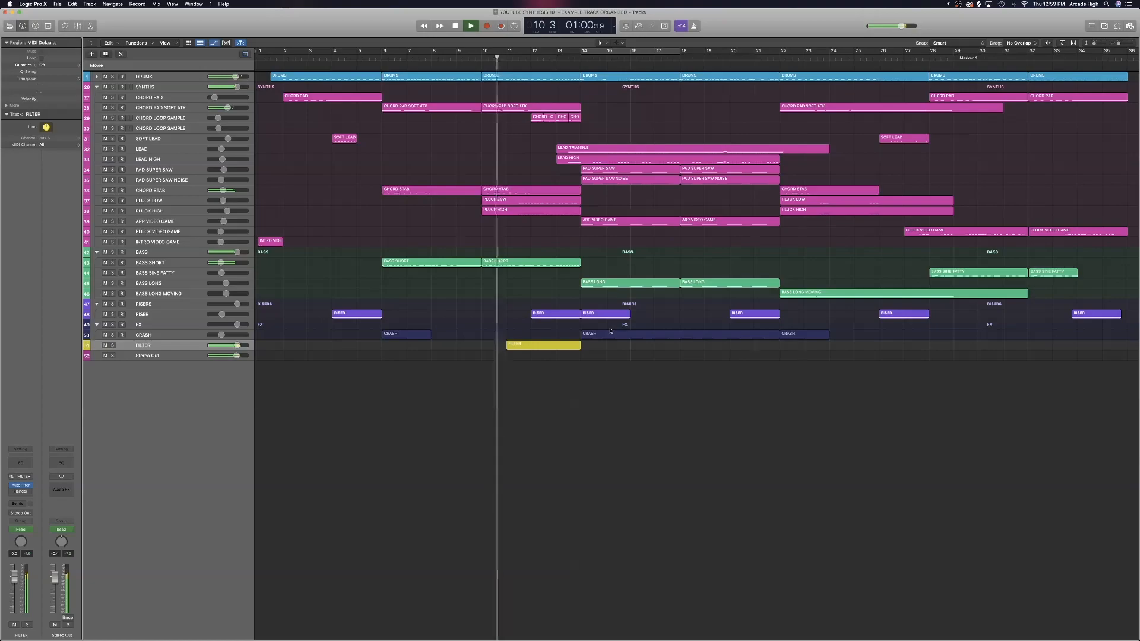
key(a)
scroll(612, 476, down, 1)
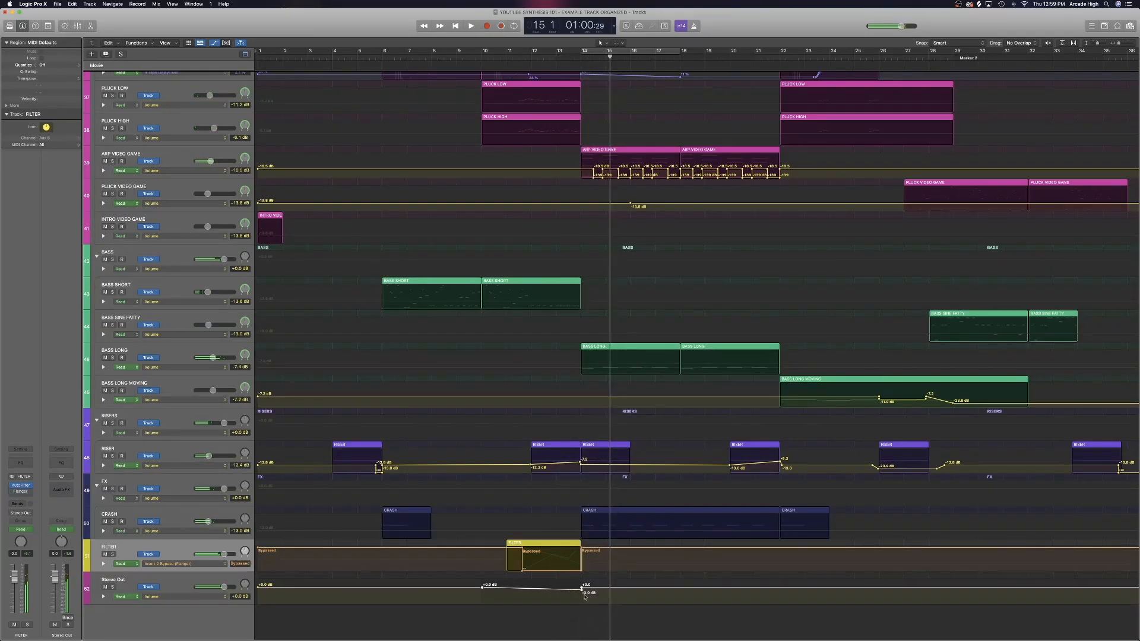
- Nudge the end points of the Stereo Out volume ramp slightly earlier to line up with the start of bar 14
click(1132, 43)
scroll(898, 170, left, 10)
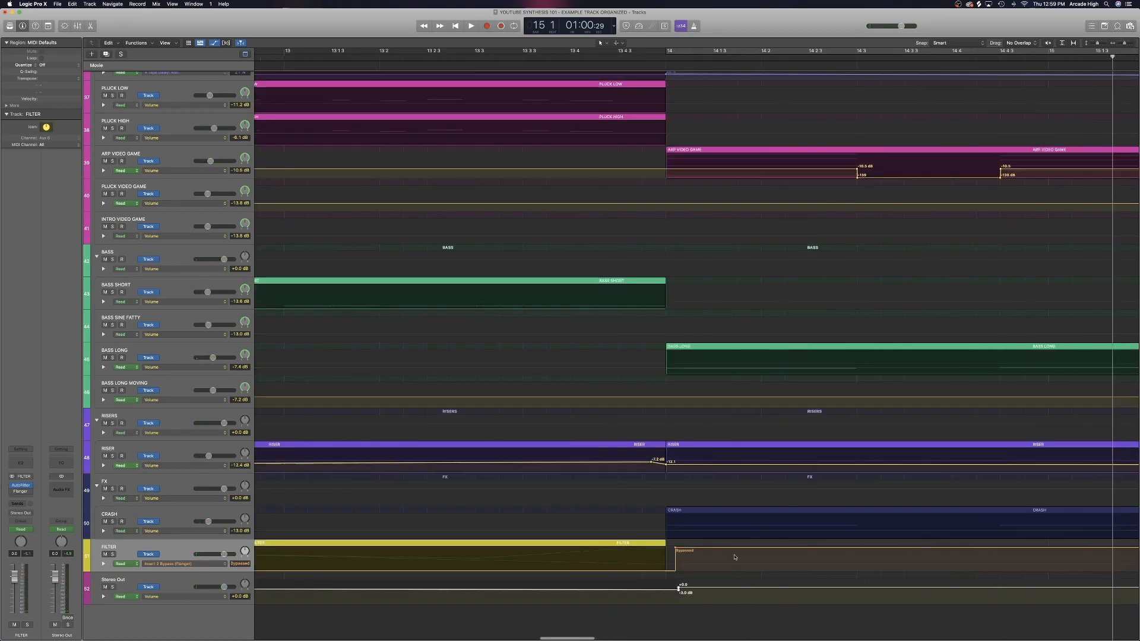
drag(679, 589, 666, 588)
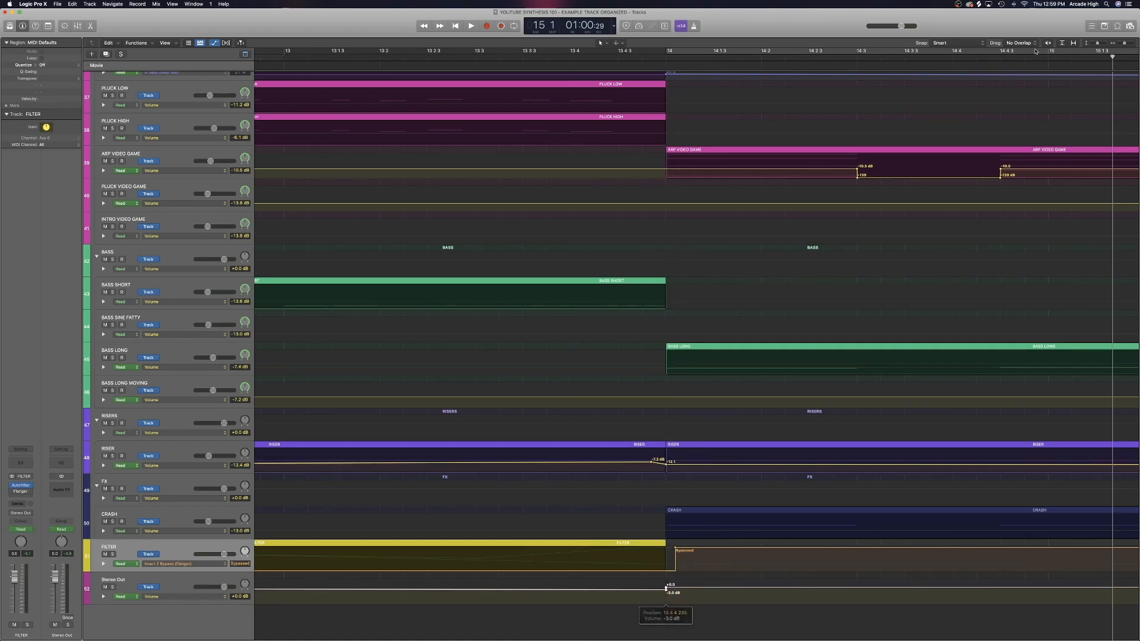
- Play through the start of bar 14 to hear the volume change, and review the Stereo Out automation against the surrounding regions
key(a)
double_click(519, 59)
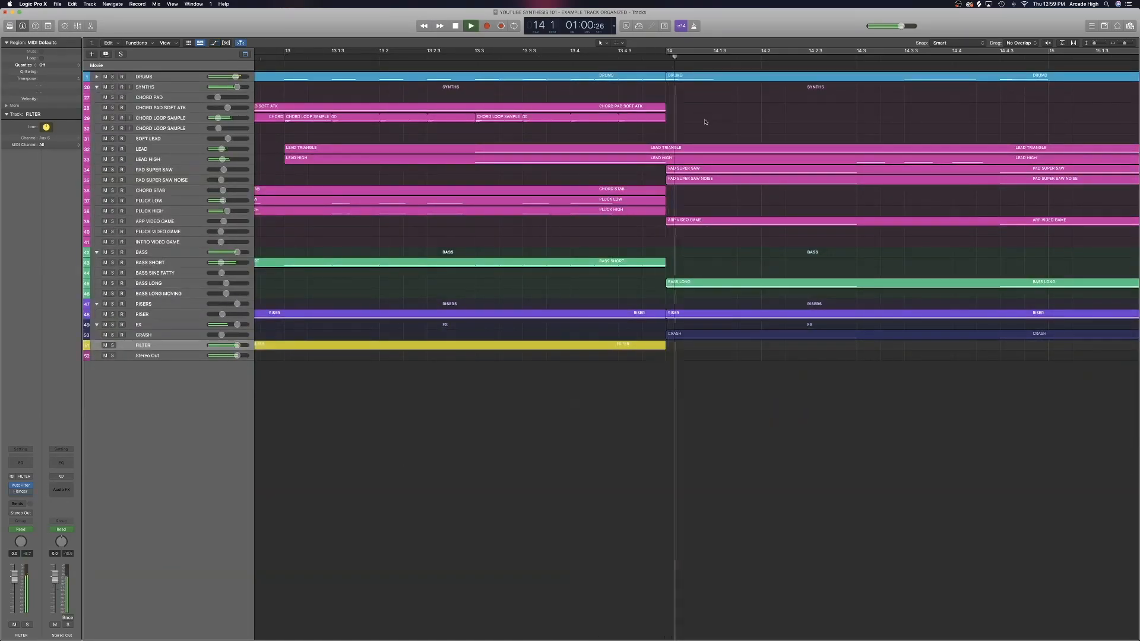
key(space)
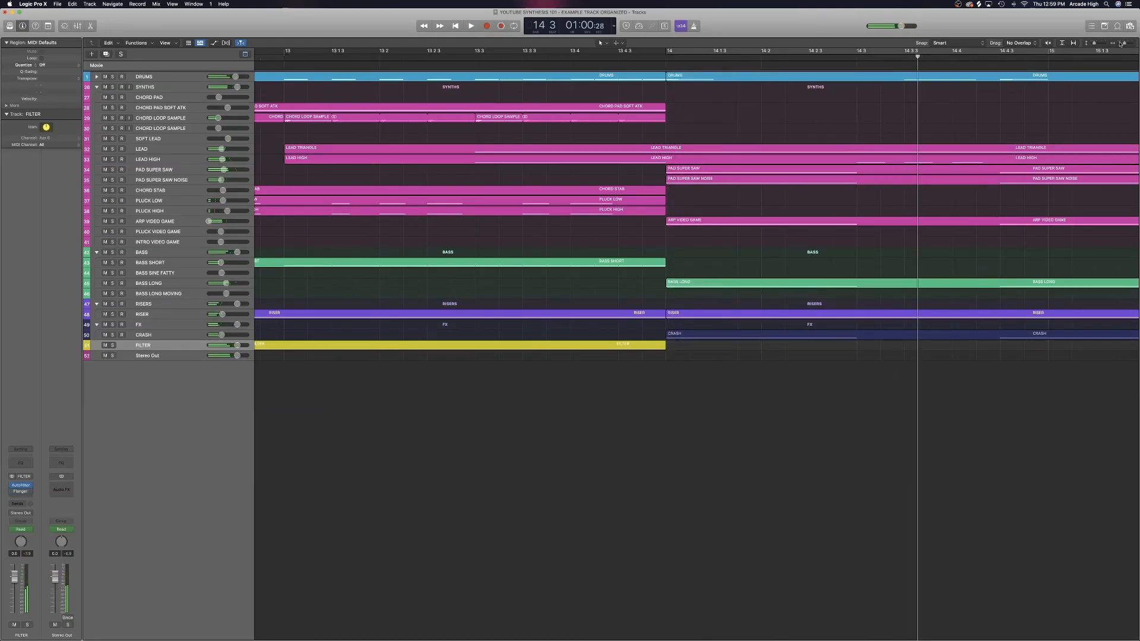
drag(1122, 44, 1119, 44)
key(a)
scroll(790, 295, right, 3)
scroll(789, 294, down, 2)
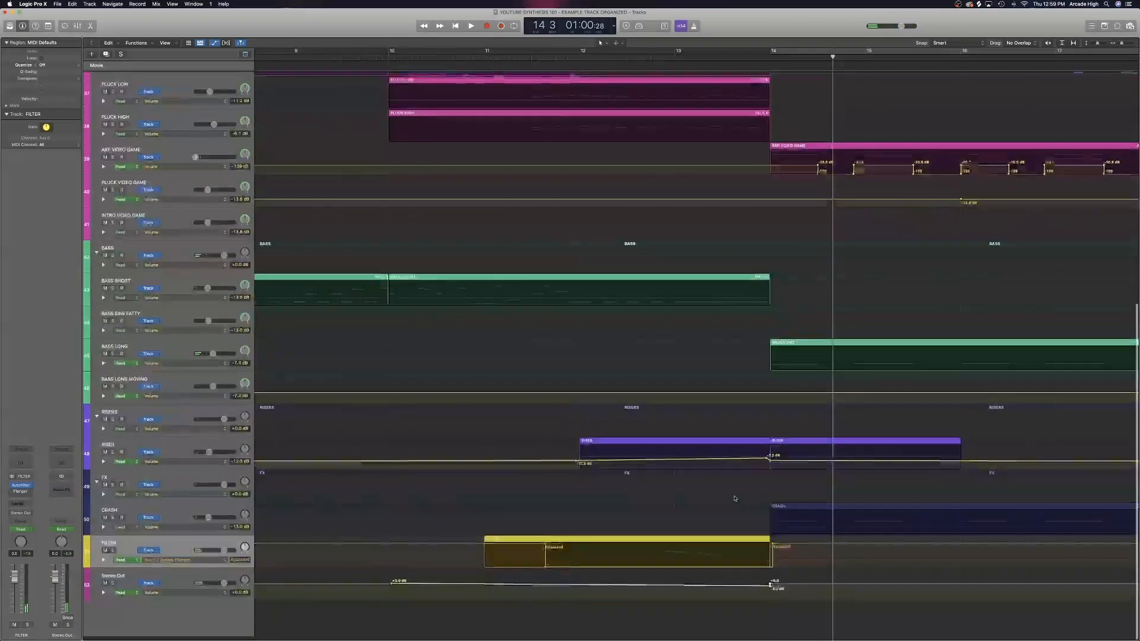
key(a)
scroll(466, 359, right, 1)
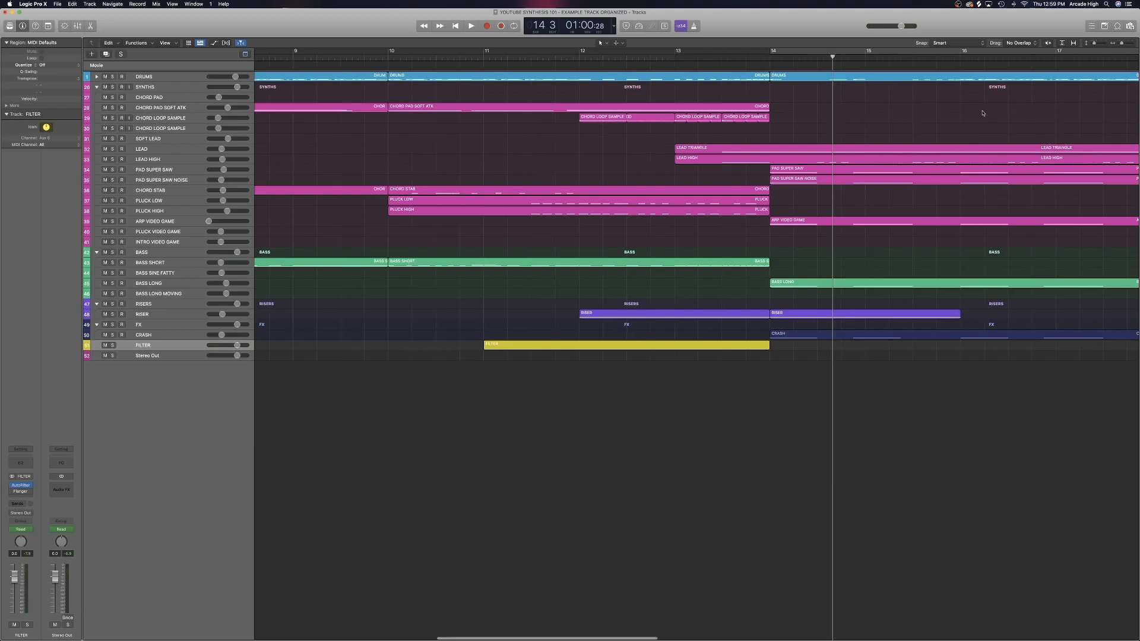
click(1120, 44)
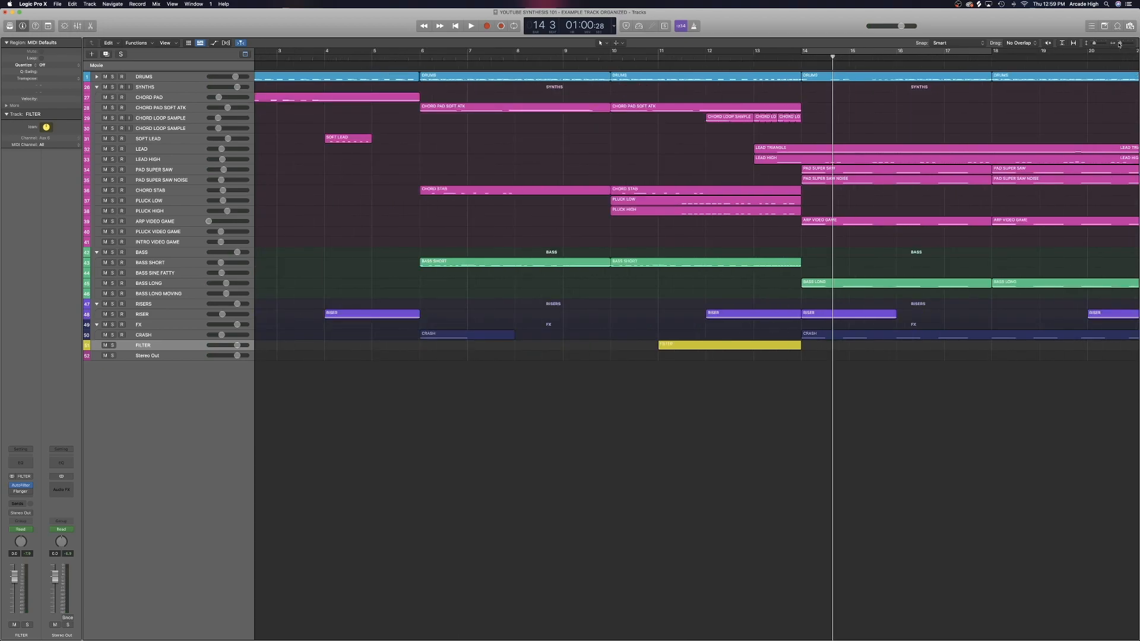
- Create an empty MIDI region on the Stereo Out track from bar 10 to bar 14, with automation hidden
drag(1095, 44, 1097, 43)
key(a)
click(611, 55)
key(a)
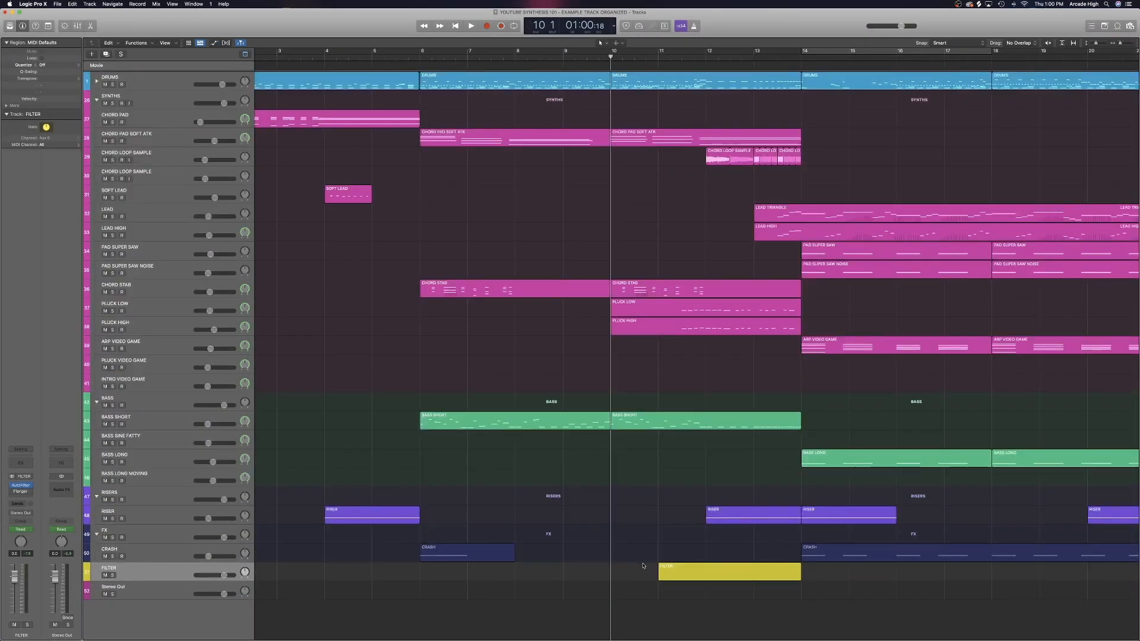
right_click(618, 559)
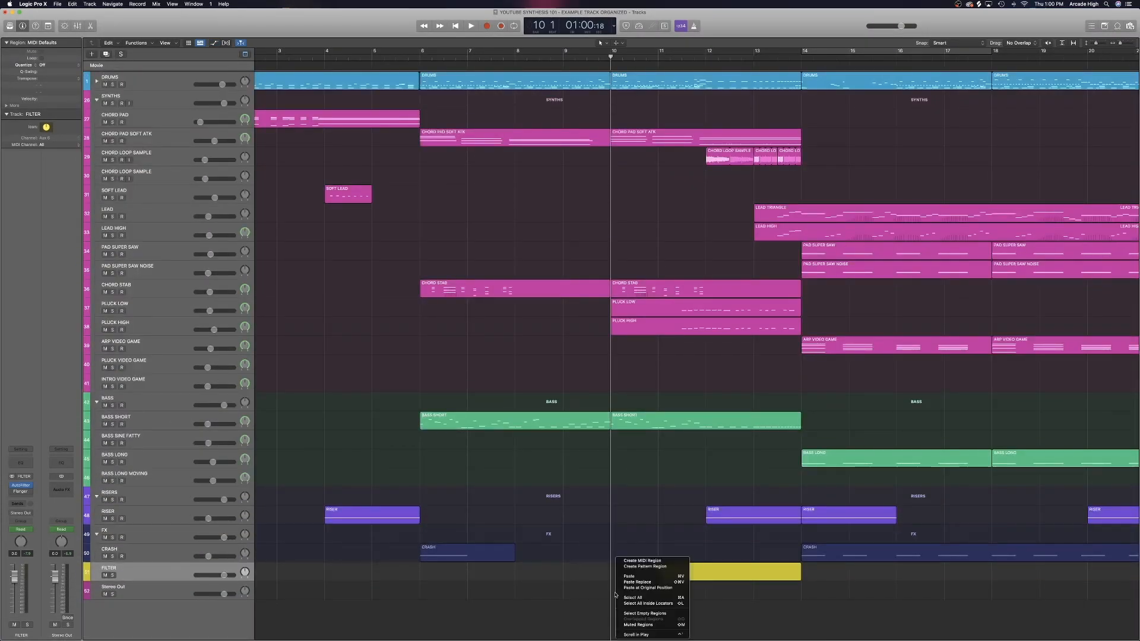
click(632, 561)
drag(676, 598, 801, 598)
- Select all regions, including the Stereo Out region, and move them about four and a half bars later with their track automation
click(592, 515)
key(super+a)
drag(453, 419, 668, 428)
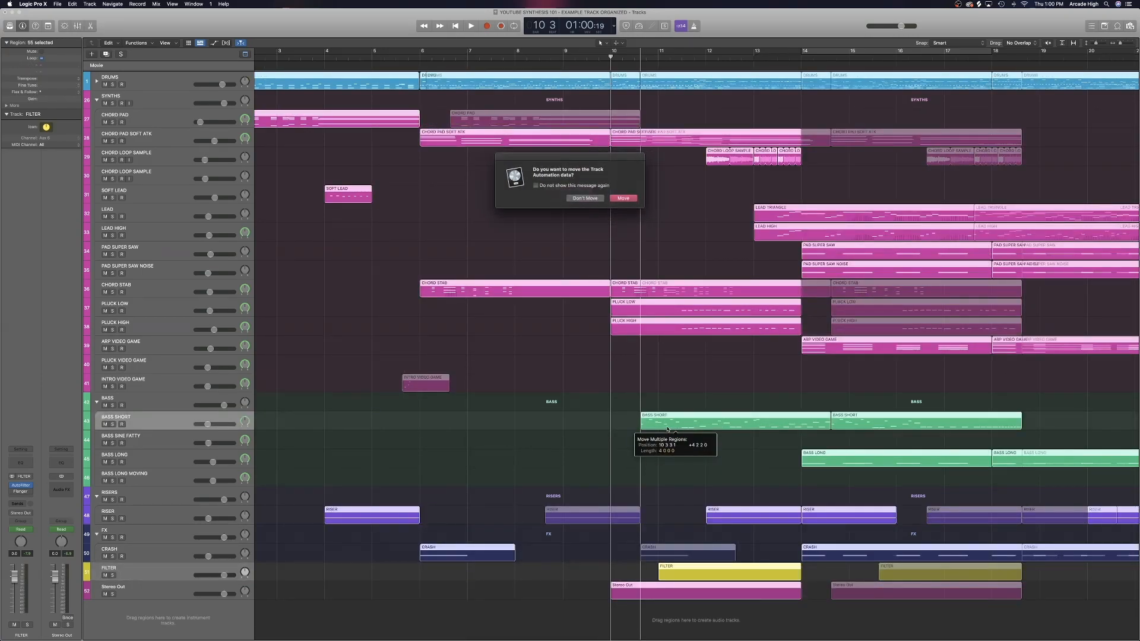
click(620, 199)
key(z)
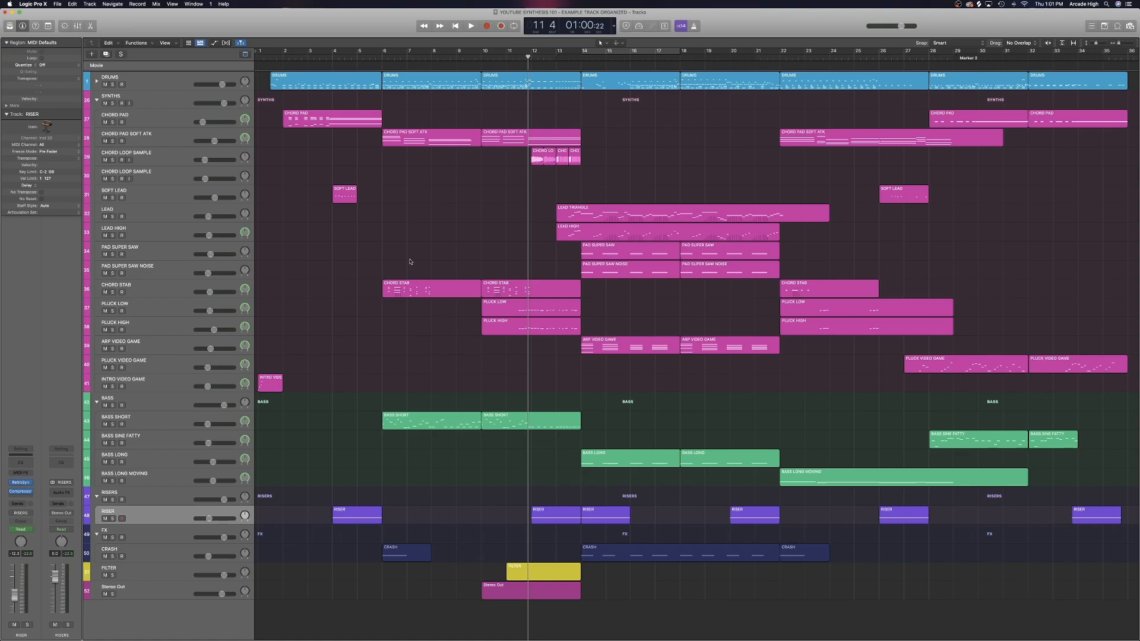
- Play the arrangement from the end of bar 11
key(space)
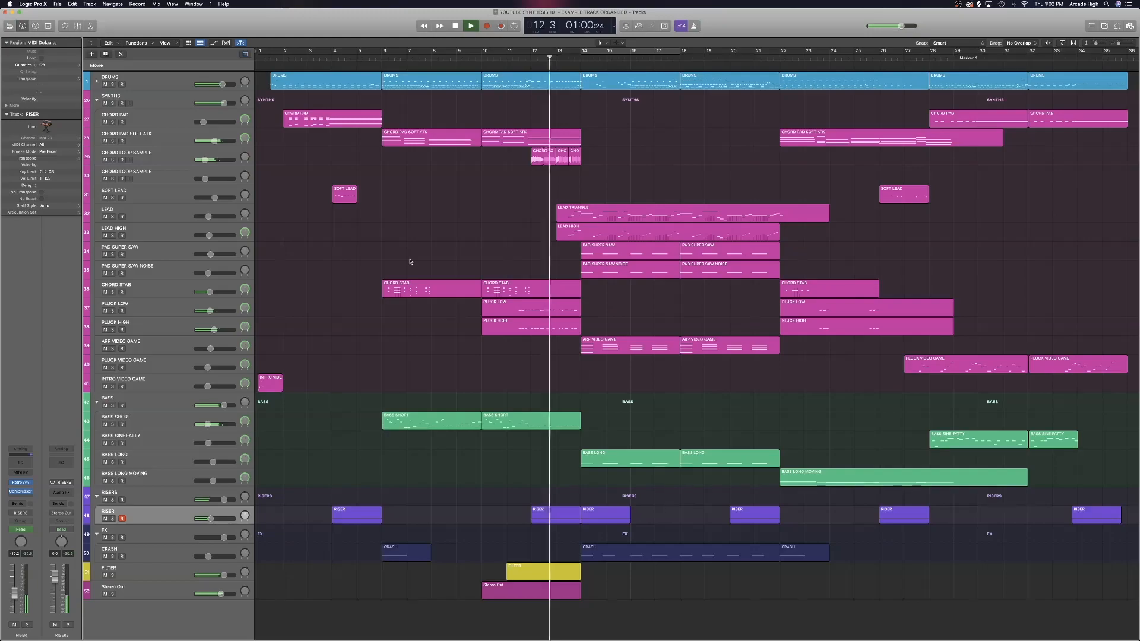